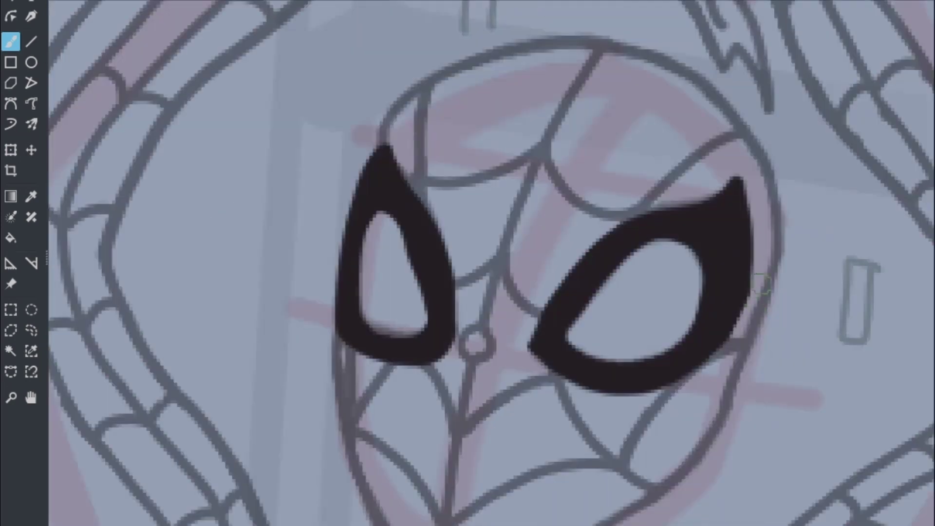
Trace the mask's head outline and the neck edges over the sketch in dark red.
{"action": "scroll", "coordinate": [476, 261], "scroll_direction": "down", "scroll_amount": 2}
{"action": "scroll", "coordinate": [476, 261], "scroll_direction": "up", "scroll_amount": 3}
{"action": "mouse_move", "coordinate": [279, 160]}
{"action": "left_mouse_down"}
{"action": "mouse_move", "coordinate": [282, 267]}
{"action": "mouse_move", "coordinate": [323, 131]}
{"action": "mouse_move", "coordinate": [340, 307]}
{"action": "left_mouse_up"}
{"action": "scroll", "coordinate": [283, 266], "scroll_direction": "down", "scroll_amount": 2}
{"action": "scroll", "coordinate": [323, 132], "scroll_direction": "up", "scroll_amount": 2}
{"action": "scroll", "coordinate": [340, 307], "scroll_direction": "up", "scroll_amount": 2}
{"action": "left_click_drag", "start_coordinate": [609, 385], "coordinate": [501, 463]}
{"action": "scroll", "coordinate": [501, 464], "scroll_direction": "down", "scroll_amount": 3}
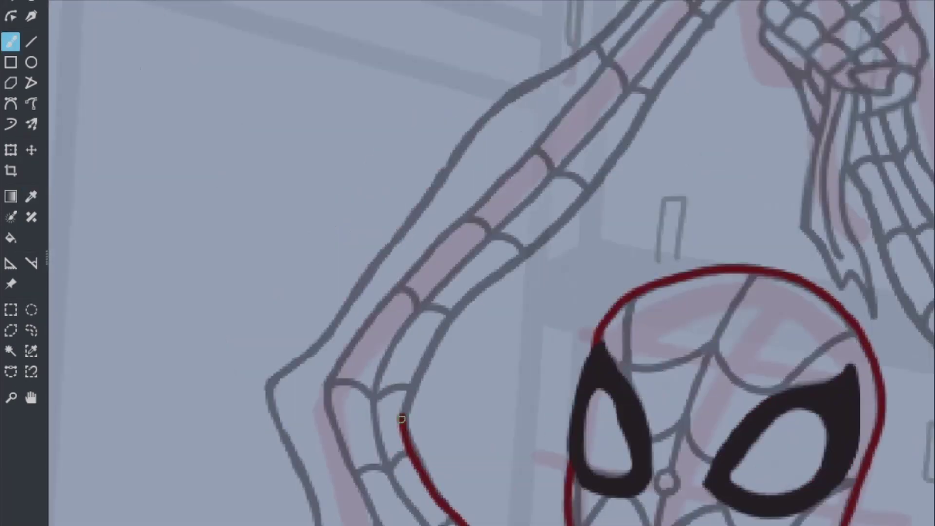
Trace the inner edge of the left raised arm and the upper fist with its fingers in dark red.
{"action": "left_click_drag", "start_coordinate": [626, 386], "coordinate": [563, 521]}
{"action": "scroll", "coordinate": [563, 521], "scroll_direction": "up", "scroll_amount": 2}
{"action": "left_click_drag", "start_coordinate": [563, 292], "coordinate": [668, 355]}
{"action": "scroll", "coordinate": [668, 355], "scroll_direction": "up", "scroll_amount": 2}
{"action": "mouse_move", "coordinate": [452, 408]}
{"action": "left_mouse_down"}
{"action": "mouse_move", "coordinate": [633, 314]}
{"action": "mouse_move", "coordinate": [651, 278]}
{"action": "left_mouse_up"}
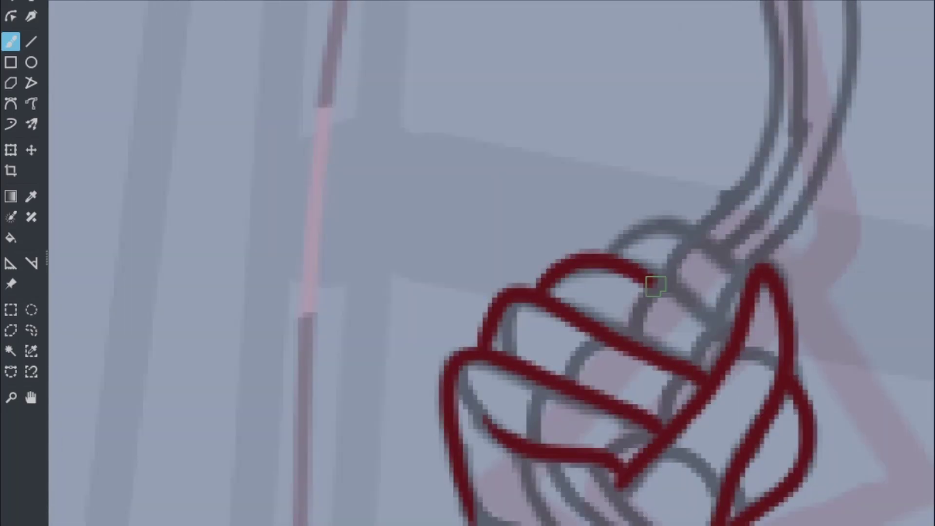
Trace the outer edge of the left arm through the elbow and armpit down to the flank in navy blue.
{"action": "scroll", "coordinate": [651, 277], "scroll_direction": "down", "scroll_amount": 3}
{"action": "scroll", "coordinate": [484, 195], "scroll_direction": "up", "scroll_amount": 3}
{"action": "left_click_drag", "start_coordinate": [678, 10], "coordinate": [484, 194]}
{"action": "scroll", "coordinate": [526, 174], "scroll_direction": "up", "scroll_amount": 2}
{"action": "scroll", "coordinate": [527, 175], "scroll_direction": "down", "scroll_amount": 2}
{"action": "left_click_drag", "start_coordinate": [297, 0], "coordinate": [504, 321]}
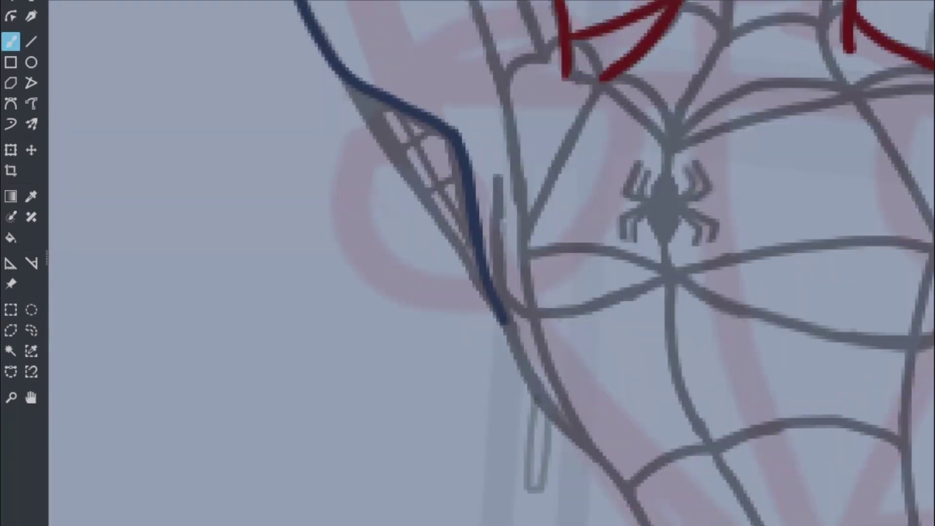
Extend the left flank outline in navy, add the curved chest side line, and draw the left underarm webbing in light blue.
{"action": "scroll", "coordinate": [556, 197], "scroll_direction": "up", "scroll_amount": 2}
{"action": "left_click_drag", "start_coordinate": [494, 128], "coordinate": [650, 364]}
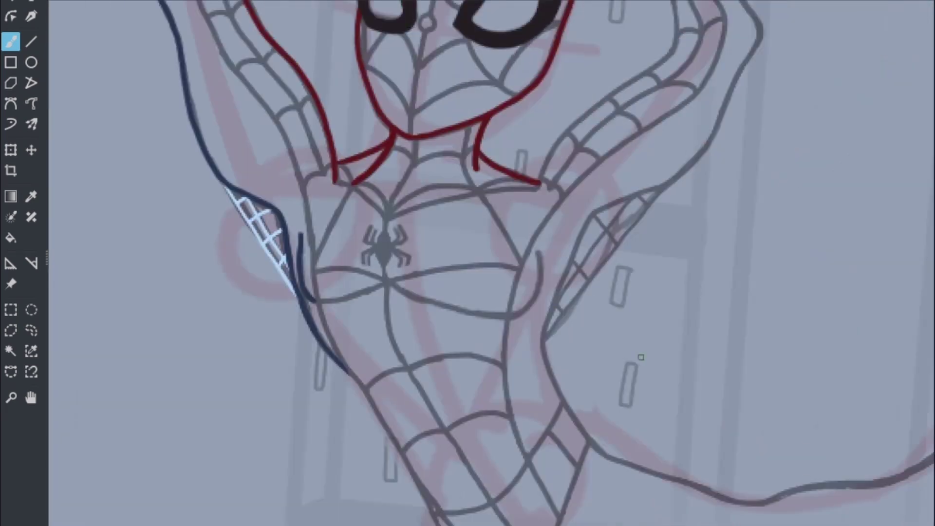
{"action": "scroll", "coordinate": [640, 357], "scroll_direction": "down", "scroll_amount": 3}
{"action": "scroll", "coordinate": [536, 263], "scroll_direction": "down", "scroll_amount": 3}
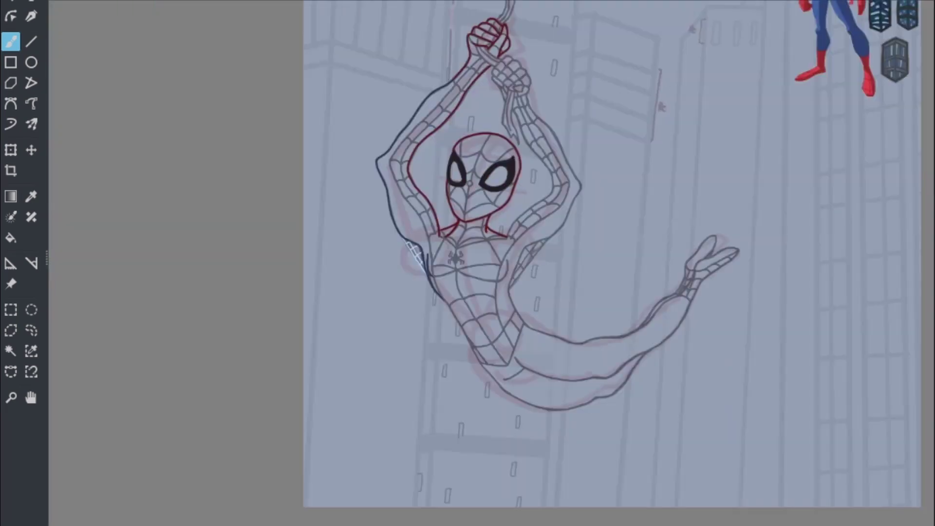
Trace the lower fist's outline, thumb and finger dividing lines in dark red.
{"action": "scroll", "coordinate": [536, 262], "scroll_direction": "up", "scroll_amount": 3}
{"action": "scroll", "coordinate": [535, 263], "scroll_direction": "up", "scroll_amount": 1}
{"action": "scroll", "coordinate": [467, 263], "scroll_direction": "down", "scroll_amount": 2}
{"action": "scroll", "coordinate": [468, 263], "scroll_direction": "up", "scroll_amount": 3}
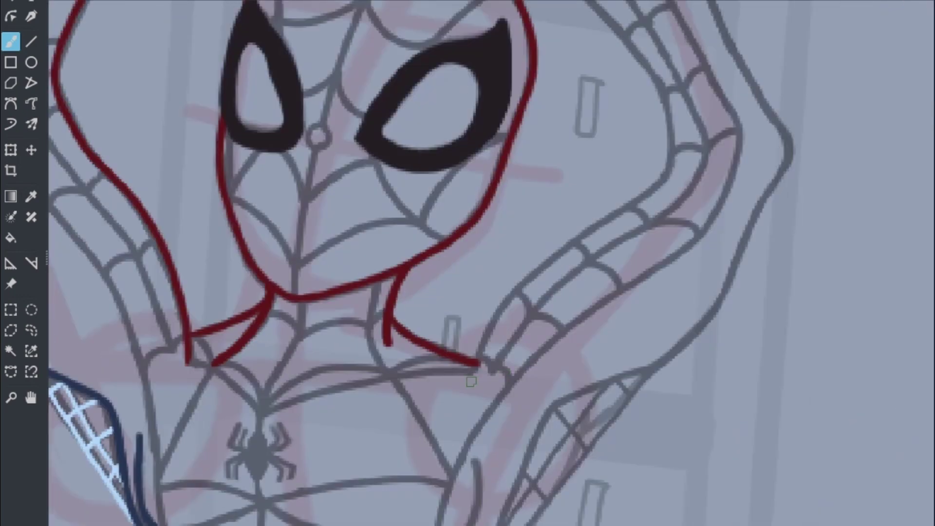
{"action": "scroll", "coordinate": [467, 263], "scroll_direction": "up", "scroll_amount": 3}
{"action": "scroll", "coordinate": [649, 455], "scroll_direction": "up", "scroll_amount": 2}
{"action": "left_click_drag", "start_coordinate": [603, 461], "coordinate": [649, 455]}
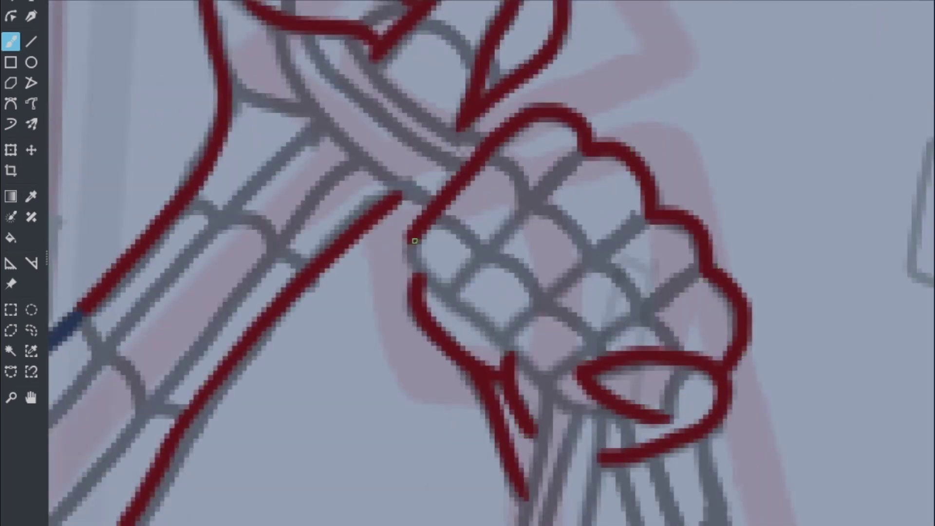
{"action": "left_click_drag", "start_coordinate": [414, 240], "coordinate": [720, 194]}
{"action": "scroll", "coordinate": [876, 365], "scroll_direction": "down", "scroll_amount": 2}
{"action": "scroll", "coordinate": [538, 378], "scroll_direction": "up", "scroll_amount": 1}
{"action": "scroll", "coordinate": [530, 336], "scroll_direction": "down", "scroll_amount": 1}
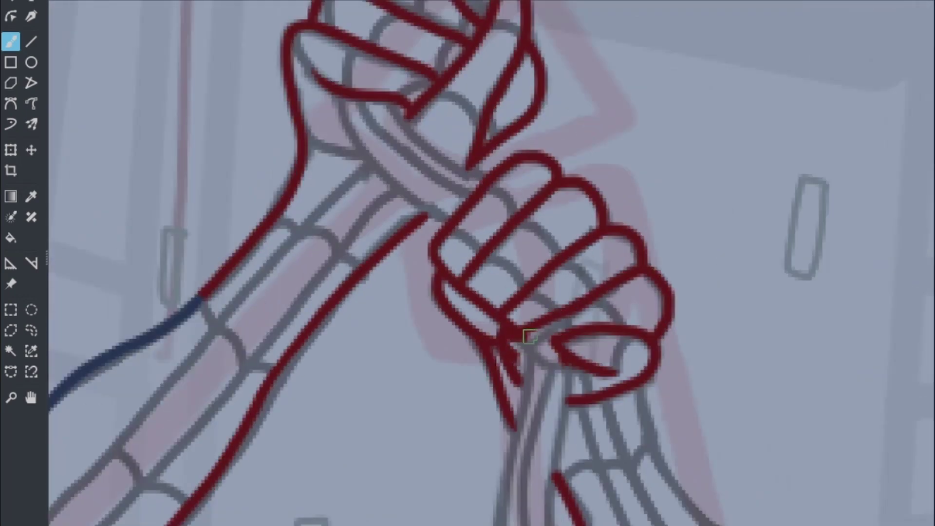
Transform the lower fist's line art to adjust its placement over the sketch.
{"action": "scroll", "coordinate": [621, 359], "scroll_direction": "right", "scroll_amount": 1}
{"action": "scroll", "coordinate": [468, 363], "scroll_direction": "up", "scroll_amount": 2}
{"action": "scroll", "coordinate": [695, 366], "scroll_direction": "down", "scroll_amount": 2}
{"action": "key", "text": "ctrl+t"}
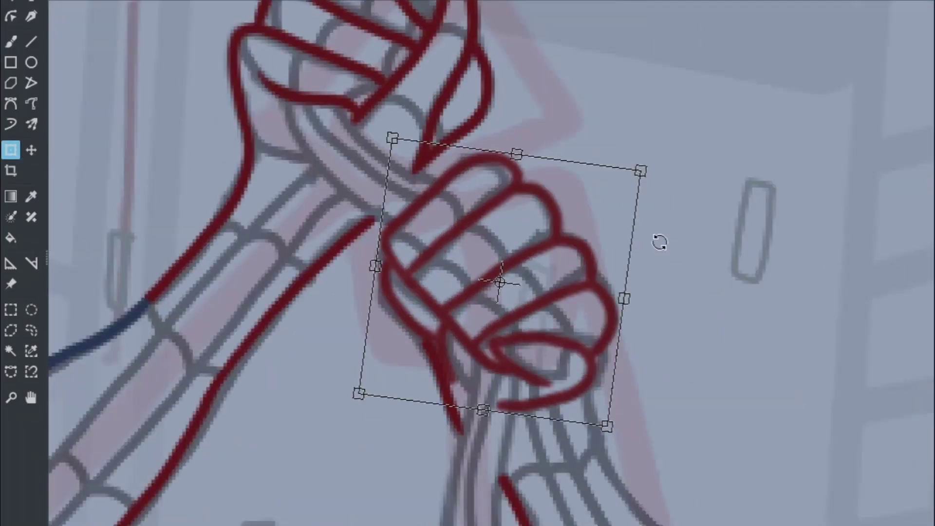
{"action": "key", "text": "Return"}
Trace the right arm with a dark red inner edge and a navy outer edge continuing down the right flank.
{"action": "scroll", "coordinate": [418, 140], "scroll_direction": "down", "scroll_amount": 3}
{"action": "key", "text": "b"}
{"action": "scroll", "coordinate": [601, 112], "scroll_direction": "up", "scroll_amount": 2}
{"action": "scroll", "coordinate": [643, 257], "scroll_direction": "down", "scroll_amount": 2}
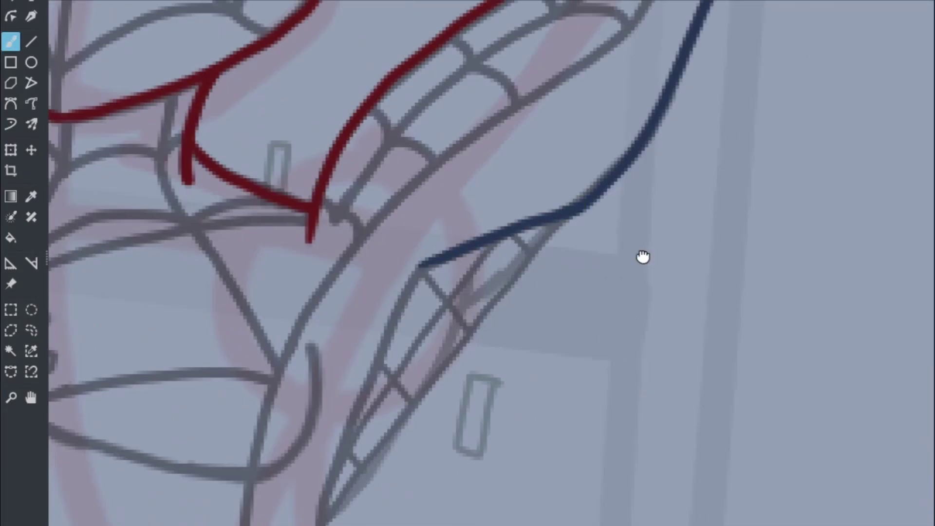
{"action": "scroll", "coordinate": [553, 217], "scroll_direction": "up", "scroll_amount": 2}
{"action": "scroll", "coordinate": [668, 438], "scroll_direction": "down", "scroll_amount": 3}
{"action": "scroll", "coordinate": [678, 170], "scroll_direction": "up", "scroll_amount": 3}
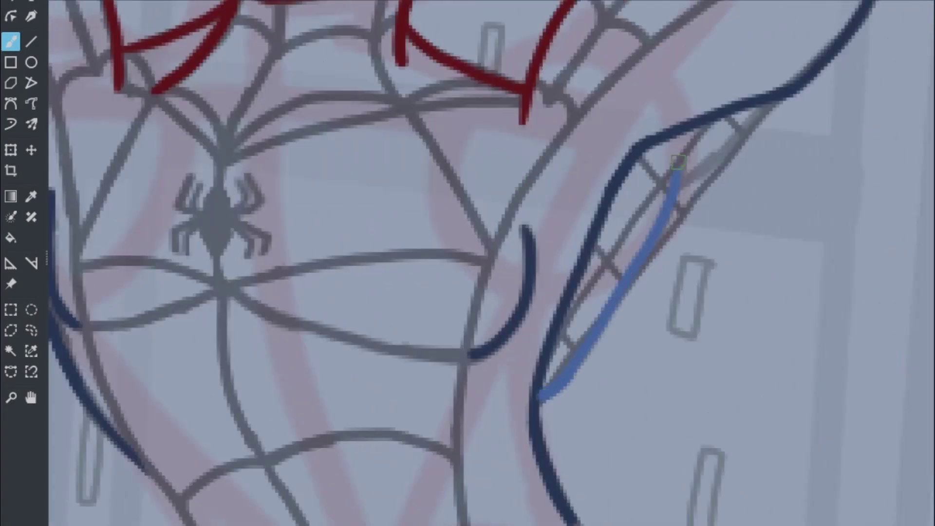
Draw the web strands of the right underarm webbing in light blue.
{"action": "scroll", "coordinate": [678, 163], "scroll_direction": "down", "scroll_amount": 3}
{"action": "scroll", "coordinate": [406, 460], "scroll_direction": "up", "scroll_amount": 3}
{"action": "left_click_drag", "start_coordinate": [406, 460], "coordinate": [487, 355]}
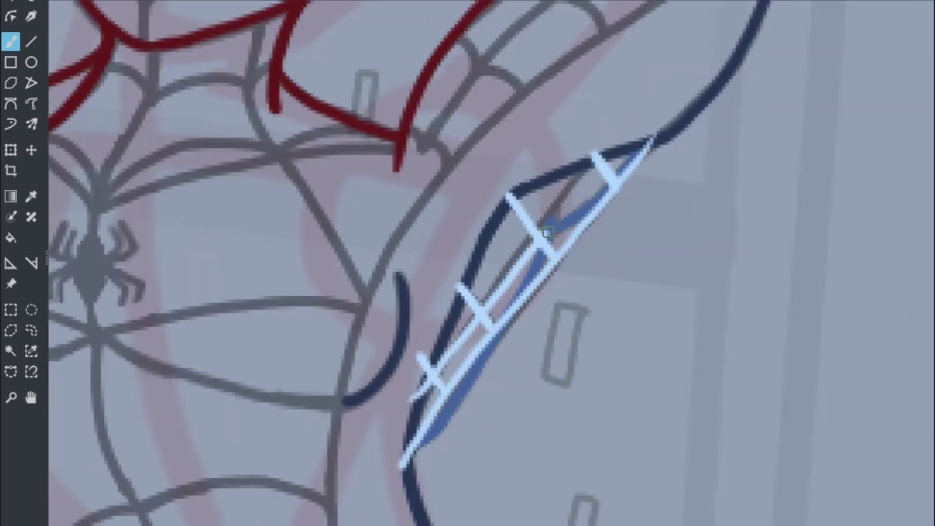
{"action": "right_click", "coordinate": [608, 183]}
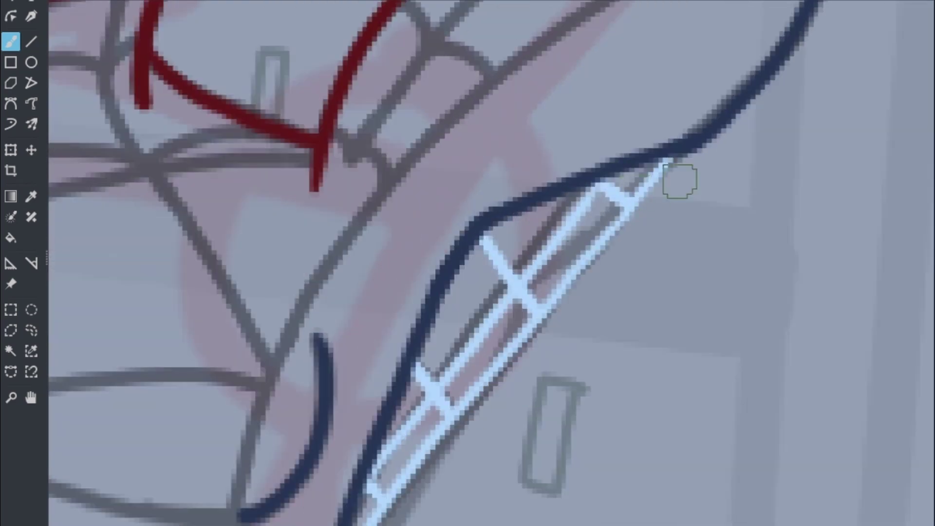
Paint the gaps of both underarm webbings white.
{"action": "scroll", "coordinate": [679, 180], "scroll_direction": "up", "scroll_amount": 1}
{"action": "left_click_drag", "start_coordinate": [474, 391], "coordinate": [524, 279]}
{"action": "scroll", "coordinate": [620, 235], "scroll_direction": "left", "scroll_amount": 5}
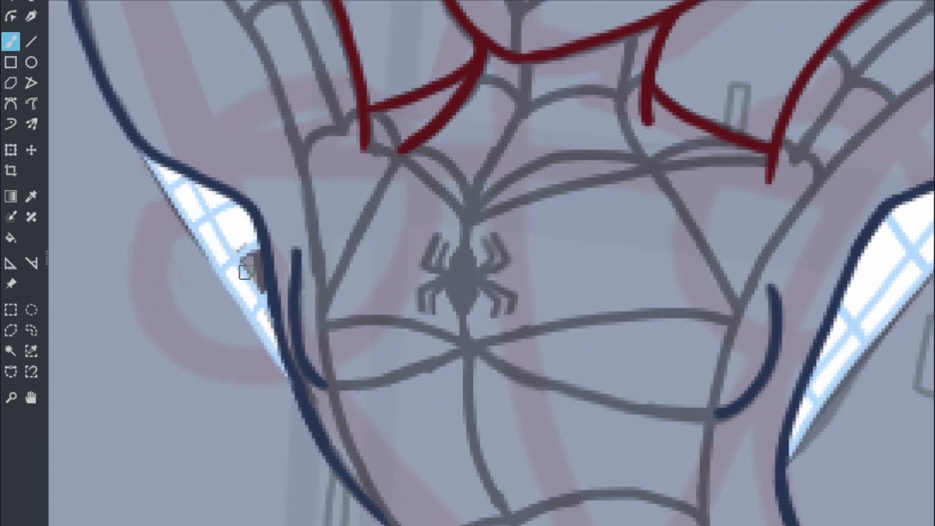
{"action": "scroll", "coordinate": [261, 97], "scroll_direction": "down", "scroll_amount": 5}
{"action": "scroll", "coordinate": [388, 205], "scroll_direction": "up", "scroll_amount": 1}
Transform the inked upper body to shift it slightly relative to the sketch.
{"action": "key", "text": "ctrl+t"}
{"action": "scroll", "coordinate": [411, 264], "scroll_direction": "up", "scroll_amount": 3}
{"action": "scroll", "coordinate": [411, 264], "scroll_direction": "down", "scroll_amount": 3}
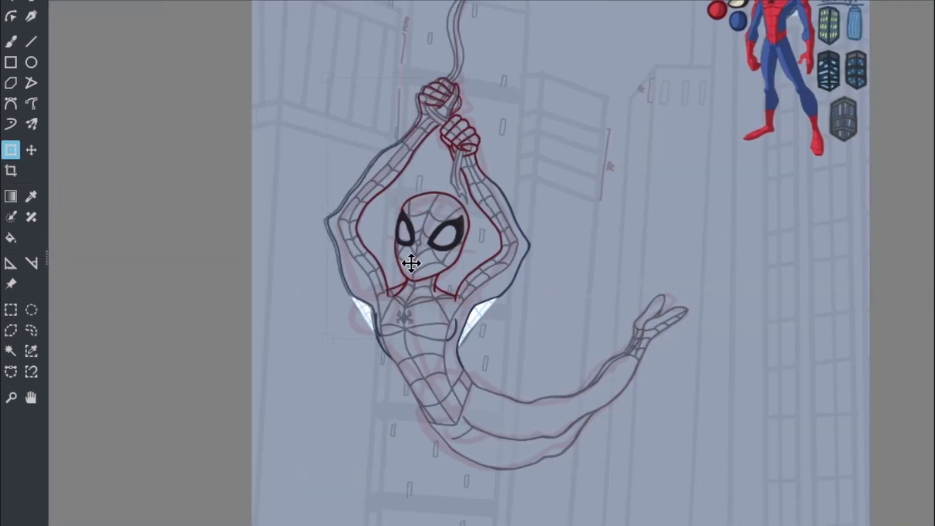
{"action": "key", "text": "b"}
Outline the loose web end hanging below the lower fist in light blue.
{"action": "scroll", "coordinate": [394, 273], "scroll_direction": "up", "scroll_amount": 4}
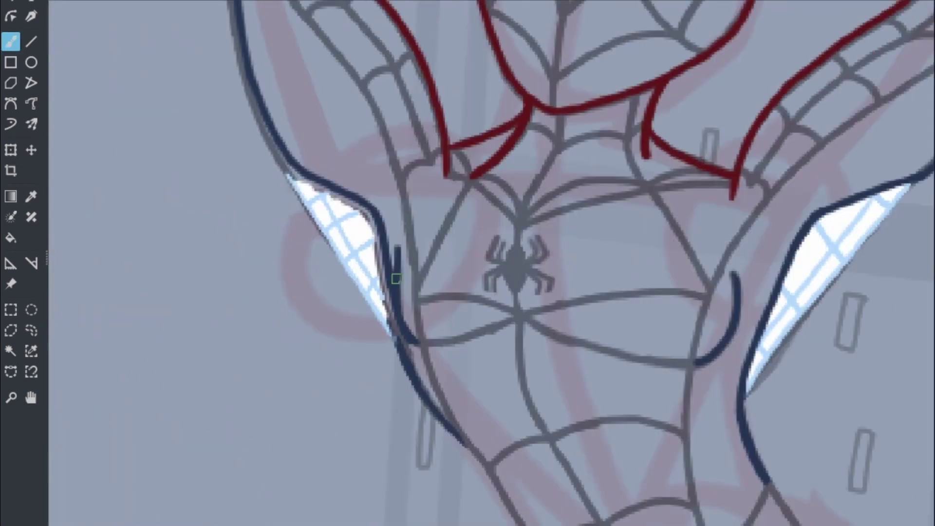
{"action": "scroll", "coordinate": [412, 282], "scroll_direction": "down", "scroll_amount": 1}
{"action": "scroll", "coordinate": [422, 351], "scroll_direction": "up", "scroll_amount": 2}
{"action": "scroll", "coordinate": [436, 344], "scroll_direction": "down", "scroll_amount": 4}
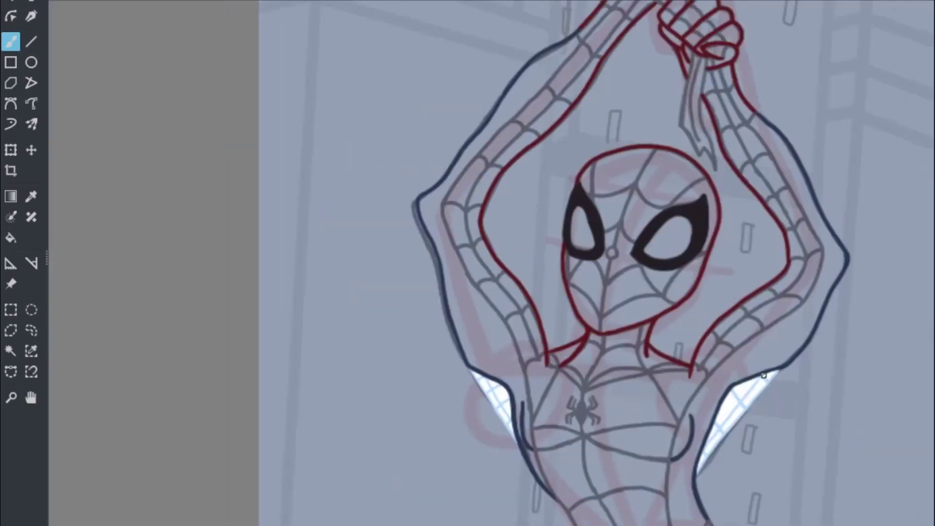
{"action": "left_click_drag", "start_coordinate": [436, 343], "coordinate": [207, 343]}
{"action": "scroll", "coordinate": [336, 100], "scroll_direction": "up", "scroll_amount": 4}
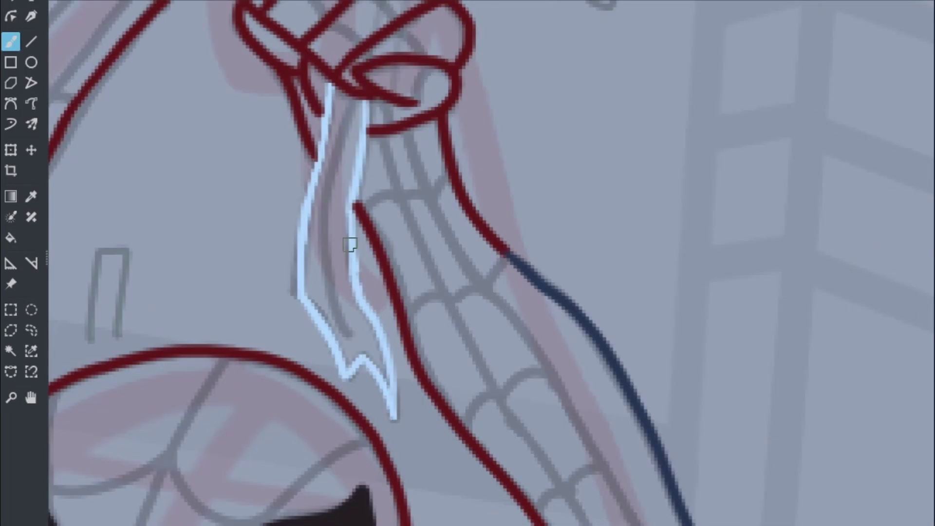
Outline the web rope between the fists and up to the canvas's upper edge in light blue, adding inner strands.
{"action": "scroll", "coordinate": [349, 244], "scroll_direction": "down", "scroll_amount": 3}
{"action": "scroll", "coordinate": [418, 195], "scroll_direction": "up", "scroll_amount": 4}
{"action": "scroll", "coordinate": [542, 251], "scroll_direction": "up", "scroll_amount": 1}
{"action": "scroll", "coordinate": [491, 290], "scroll_direction": "down", "scroll_amount": 1}
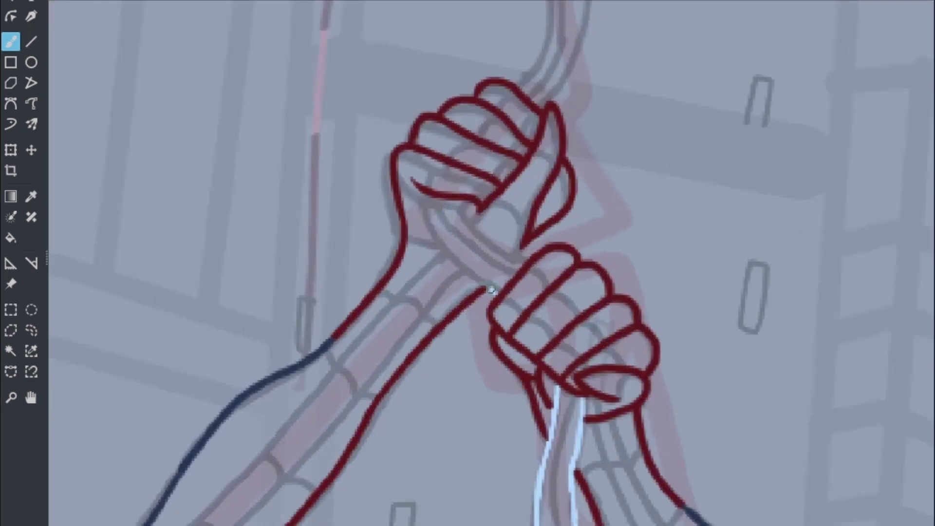
{"action": "scroll", "coordinate": [491, 290], "scroll_direction": "down", "scroll_amount": 2}
{"action": "scroll", "coordinate": [472, 302], "scroll_direction": "up", "scroll_amount": 5}
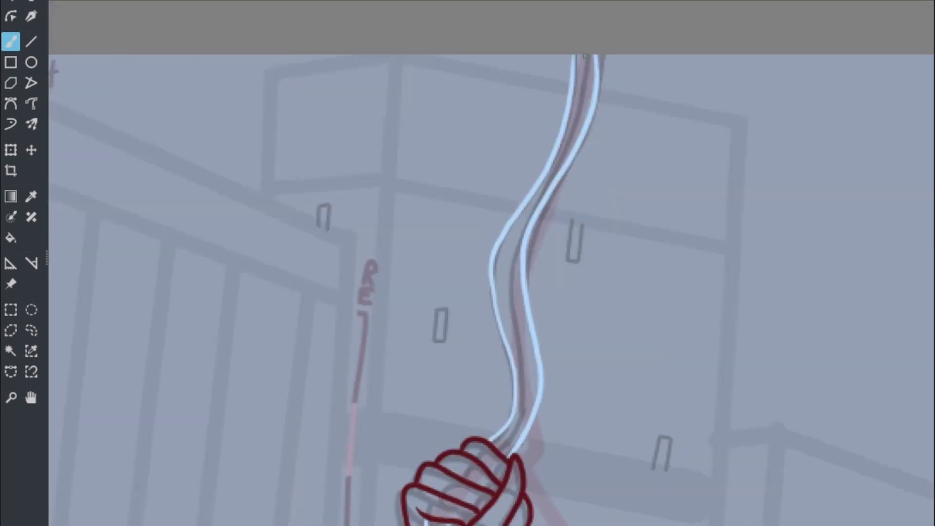
{"action": "scroll", "coordinate": [471, 302], "scroll_direction": "down", "scroll_amount": 3}
{"action": "scroll", "coordinate": [409, 411], "scroll_direction": "up", "scroll_amount": 4}
{"action": "scroll", "coordinate": [486, 297], "scroll_direction": "up", "scroll_amount": 1}
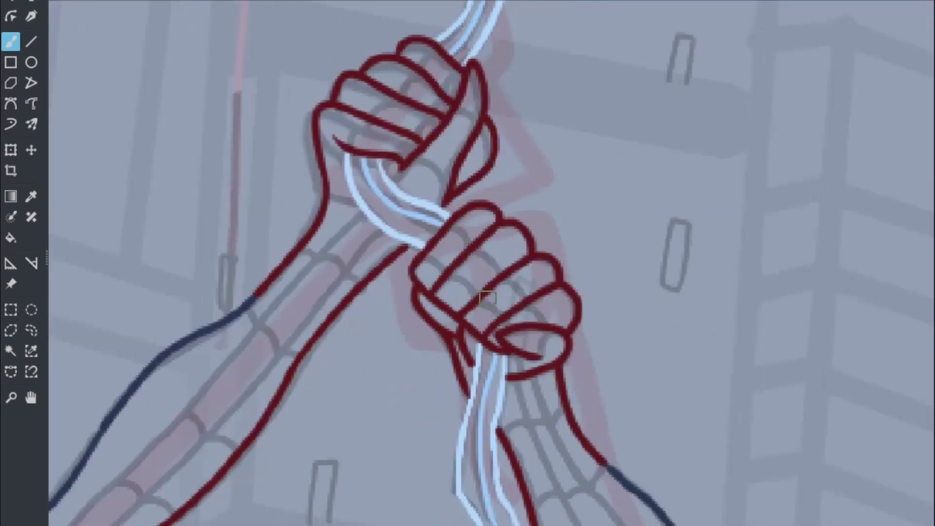
Paint the inside of the web rope white above, between and below the fists.
{"action": "scroll", "coordinate": [487, 297], "scroll_direction": "down", "scroll_amount": 3}
{"action": "scroll", "coordinate": [522, 317], "scroll_direction": "up", "scroll_amount": 4}
{"action": "scroll", "coordinate": [407, 198], "scroll_direction": "down", "scroll_amount": 1}
{"action": "scroll", "coordinate": [621, 234], "scroll_direction": "up", "scroll_amount": 1}
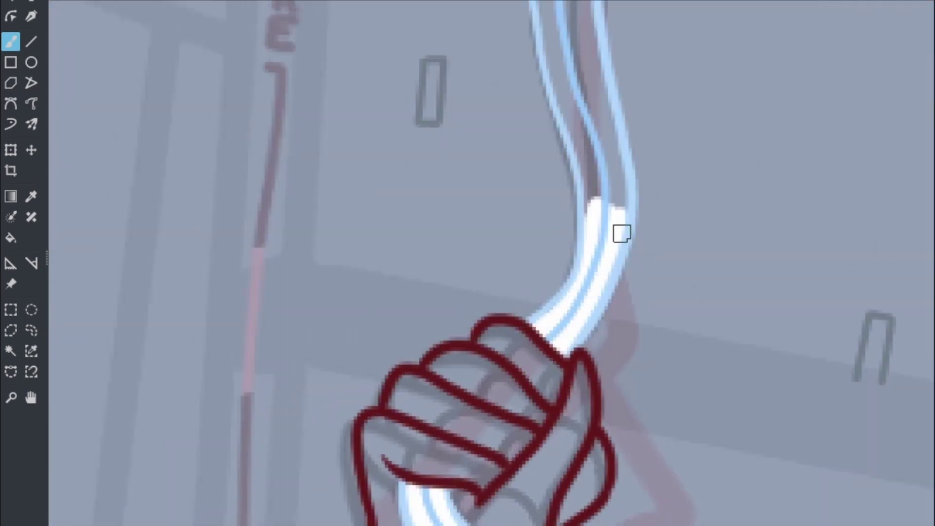
{"action": "scroll", "coordinate": [621, 234], "scroll_direction": "down", "scroll_amount": 2}
{"action": "scroll", "coordinate": [662, 83], "scroll_direction": "up", "scroll_amount": 2}
{"action": "scroll", "coordinate": [682, 215], "scroll_direction": "down", "scroll_amount": 2}
{"action": "scroll", "coordinate": [529, 134], "scroll_direction": "up", "scroll_amount": 3}
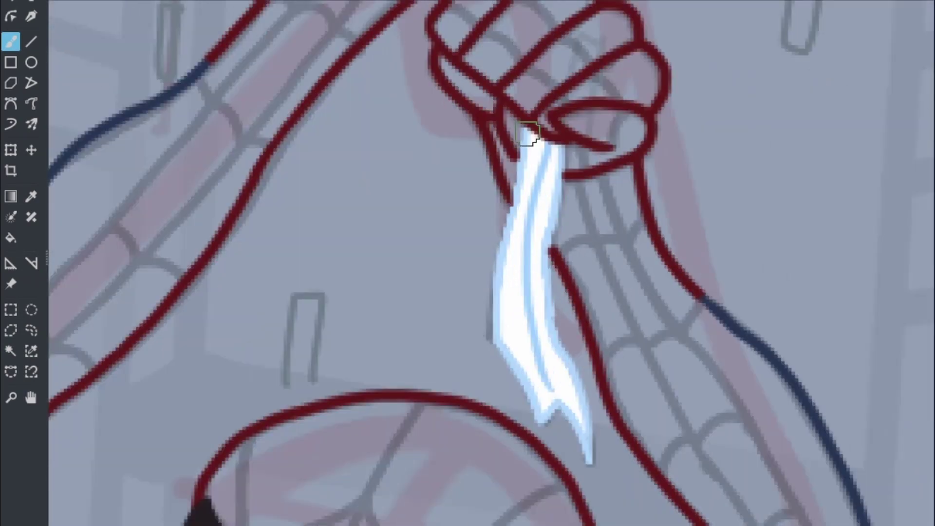
Extend the upper fist's thumb line in dark red to meet the white web rope.
{"action": "scroll", "coordinate": [652, 9], "scroll_direction": "down", "scroll_amount": 3}
{"action": "scroll", "coordinate": [423, 255], "scroll_direction": "up", "scroll_amount": 3}
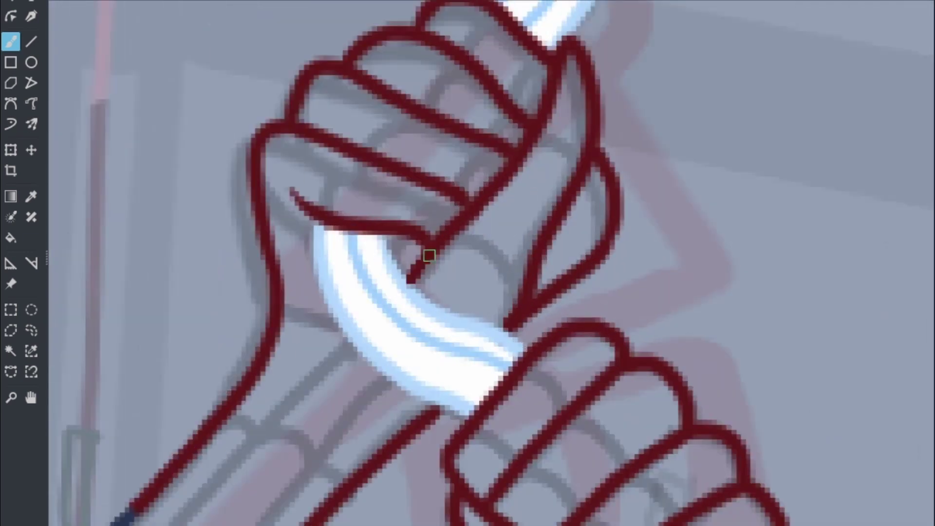
{"action": "scroll", "coordinate": [423, 255], "scroll_direction": "up", "scroll_amount": 1}
{"action": "scroll", "coordinate": [398, 208], "scroll_direction": "up", "scroll_amount": 1}
{"action": "scroll", "coordinate": [398, 208], "scroll_direction": "down", "scroll_amount": 3}
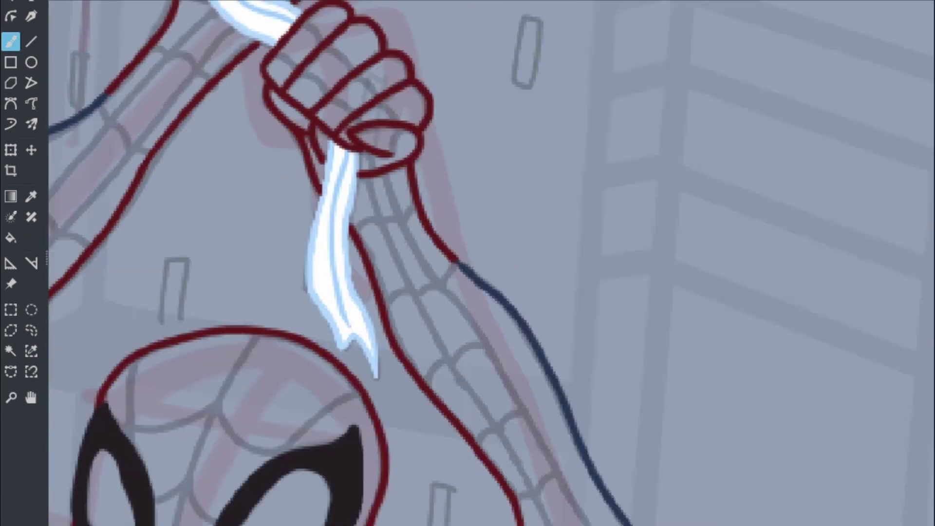
{"action": "scroll", "coordinate": [375, 223], "scroll_direction": "up", "scroll_amount": 2}
{"action": "scroll", "coordinate": [375, 223], "scroll_direction": "down", "scroll_amount": 3}
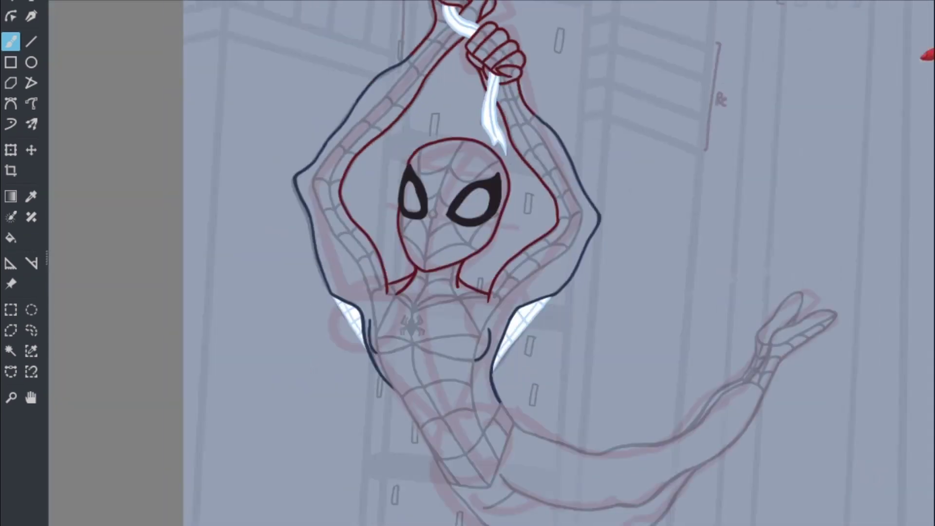
Trace the left side of the waist and the lower edge of the belt area in dark red.
{"action": "scroll", "coordinate": [281, 146], "scroll_direction": "up", "scroll_amount": 3}
{"action": "scroll", "coordinate": [248, 452], "scroll_direction": "up", "scroll_amount": 1}
{"action": "left_click_drag", "start_coordinate": [398, 348], "coordinate": [439, 414]}
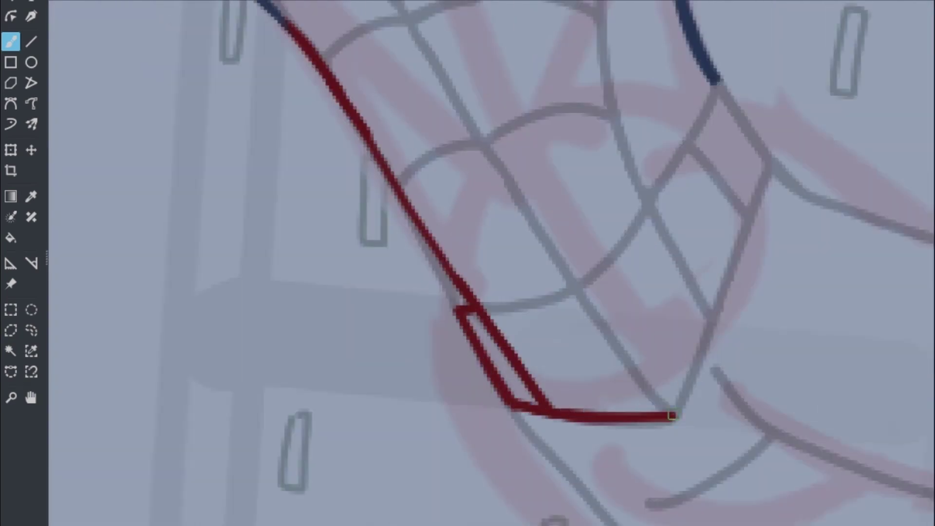
{"action": "scroll", "coordinate": [672, 415], "scroll_direction": "down", "scroll_amount": 2}
Trace the seam under the chest and the suit panel's side seams from the shoulders to the hips in dark red.
{"action": "left_click_drag", "start_coordinate": [620, 299], "coordinate": [543, 209]}
{"action": "mouse_move", "coordinate": [219, 271]}
{"action": "left_mouse_down"}
{"action": "mouse_move", "coordinate": [411, 261]}
{"action": "mouse_move", "coordinate": [576, 284]}
{"action": "left_mouse_up"}
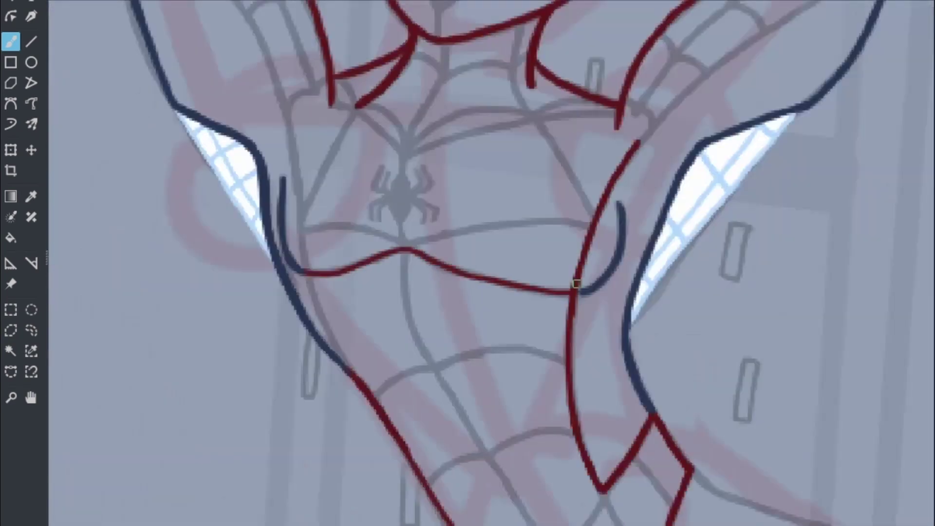
{"action": "scroll", "coordinate": [576, 284], "scroll_direction": "down", "scroll_amount": 2}
{"action": "scroll", "coordinate": [818, 256], "scroll_direction": "up", "scroll_amount": 3}
{"action": "scroll", "coordinate": [538, 302], "scroll_direction": "down", "scroll_amount": 2}
{"action": "left_click_drag", "start_coordinate": [379, 226], "coordinate": [378, 362]}
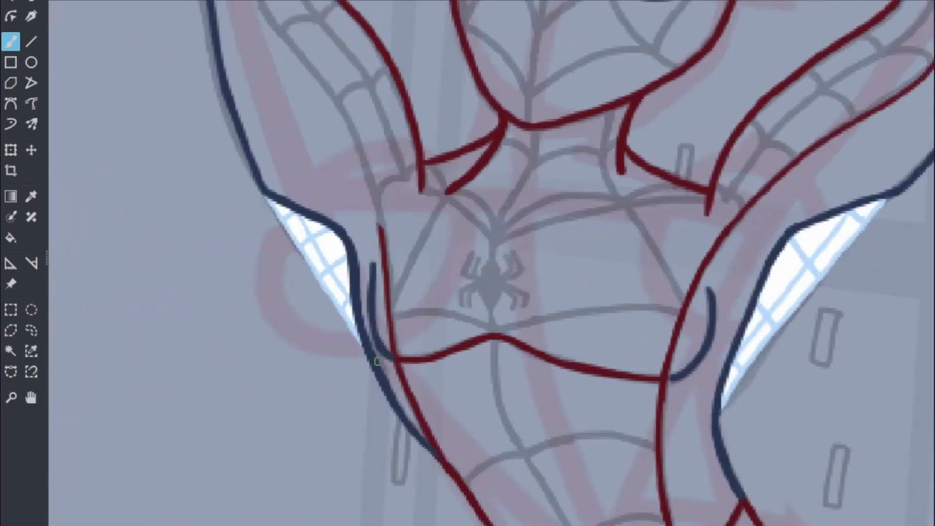
Trace the outer panel seam along the left arm up to the fist in dark red and add a navy line at the glove edge.
{"action": "scroll", "coordinate": [377, 361], "scroll_direction": "up", "scroll_amount": 5}
{"action": "left_click_drag", "start_coordinate": [482, 467], "coordinate": [471, 407]}
{"action": "scroll", "coordinate": [390, 287], "scroll_direction": "down", "scroll_amount": 2}
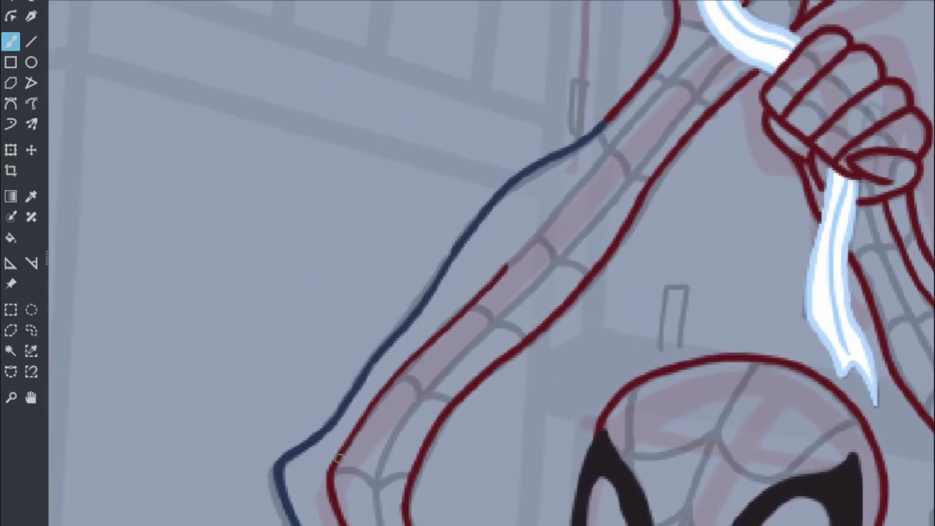
{"action": "scroll", "coordinate": [572, 271], "scroll_direction": "up", "scroll_amount": 6}
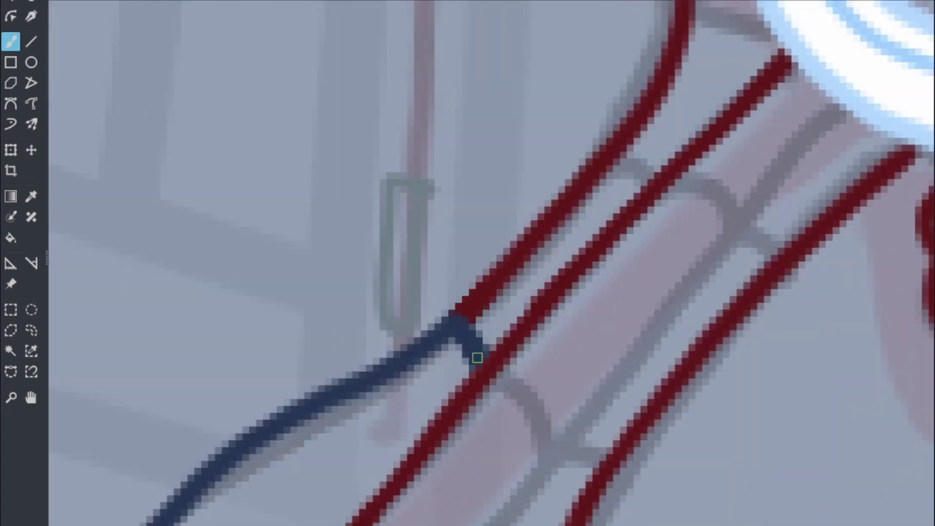
Finish the right arm's panel seam in dark red and add the narrow navy outline beside the left hip.
{"action": "scroll", "coordinate": [477, 358], "scroll_direction": "down", "scroll_amount": 3}
{"action": "scroll", "coordinate": [730, 161], "scroll_direction": "down", "scroll_amount": 2}
{"action": "scroll", "coordinate": [316, 336], "scroll_direction": "up", "scroll_amount": 4}
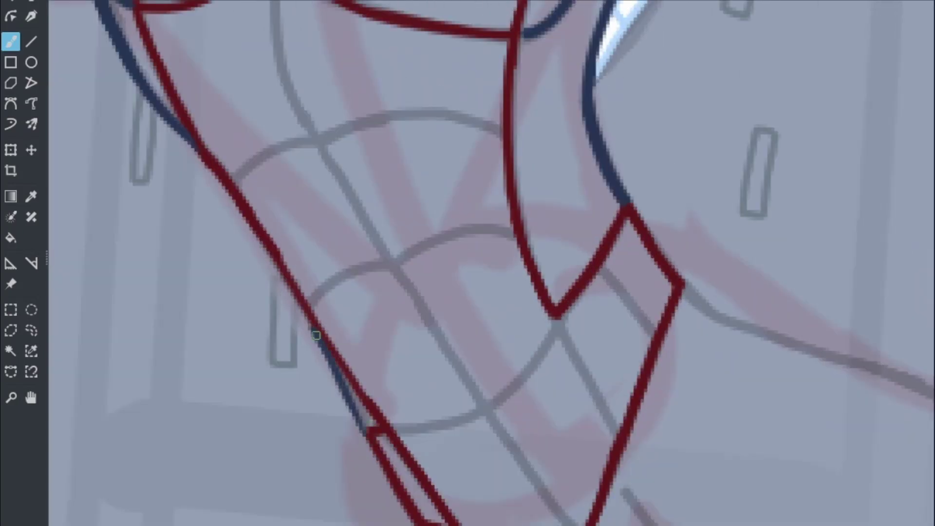
Draw the spider emblem on the chest in black with its legs and filled body.
{"action": "scroll", "coordinate": [817, 417], "scroll_direction": "down", "scroll_amount": 5}
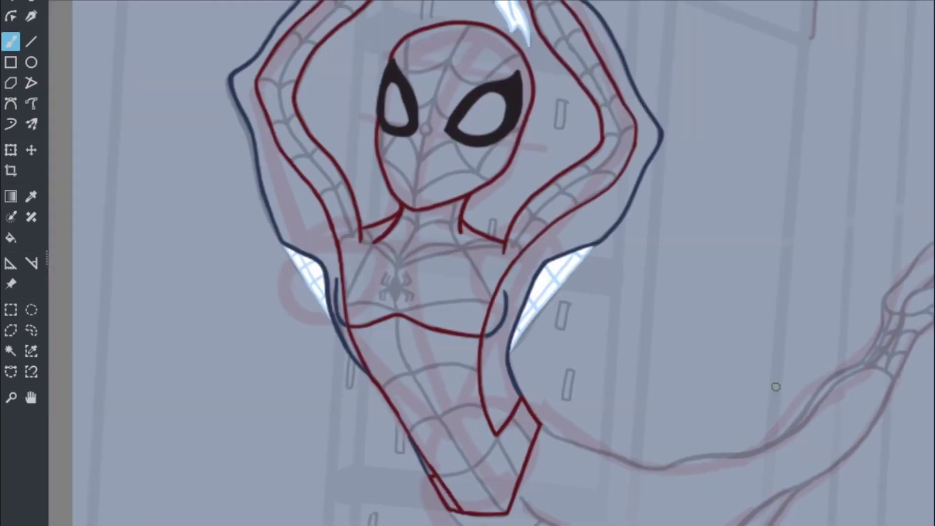
{"action": "scroll", "coordinate": [476, 369], "scroll_direction": "up", "scroll_amount": 6}
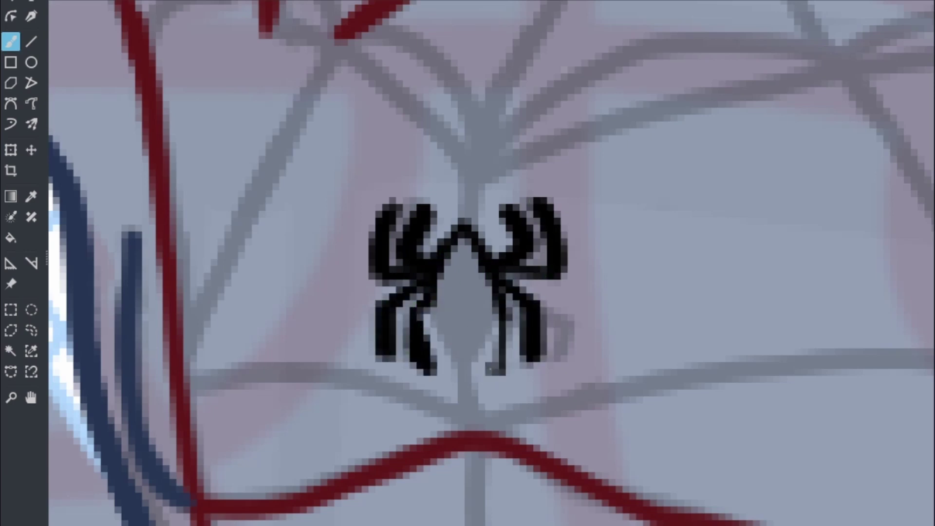
{"action": "scroll", "coordinate": [477, 310], "scroll_direction": "down", "scroll_amount": 5}
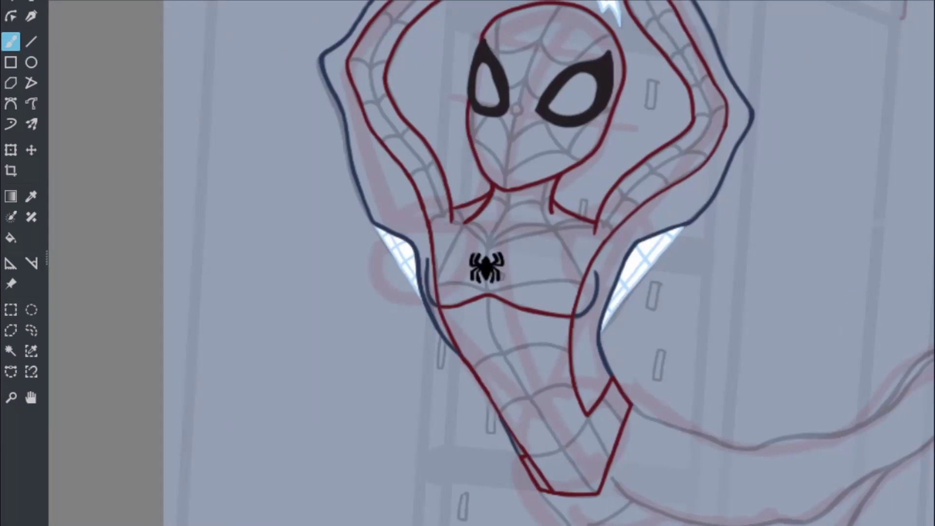
Trace the outlines of both swinging legs from the hips to the ankles in navy, including the calf and knee creases.
{"action": "scroll", "coordinate": [706, 246], "scroll_direction": "up", "scroll_amount": 6}
{"action": "scroll", "coordinate": [706, 246], "scroll_direction": "down", "scroll_amount": 5}
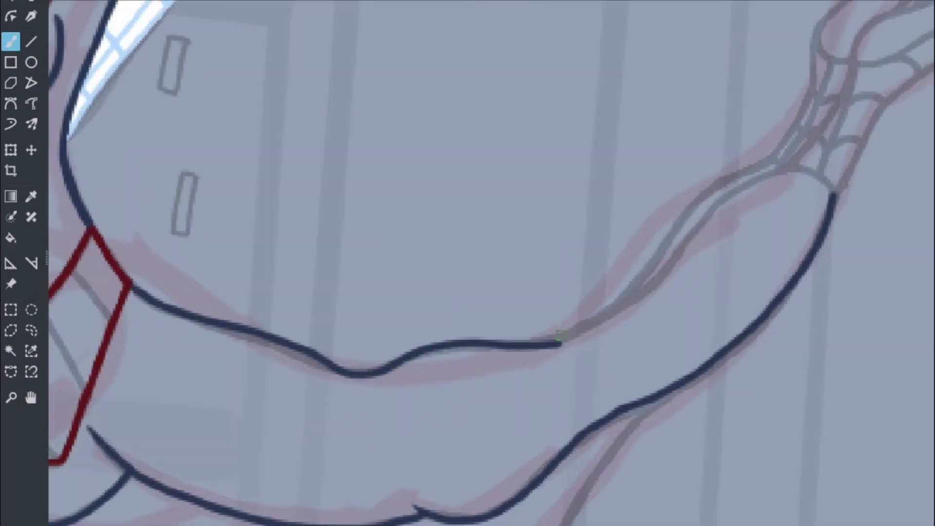
{"action": "scroll", "coordinate": [333, 247], "scroll_direction": "up", "scroll_amount": 5}
{"action": "scroll", "coordinate": [332, 247], "scroll_direction": "up", "scroll_amount": 5}
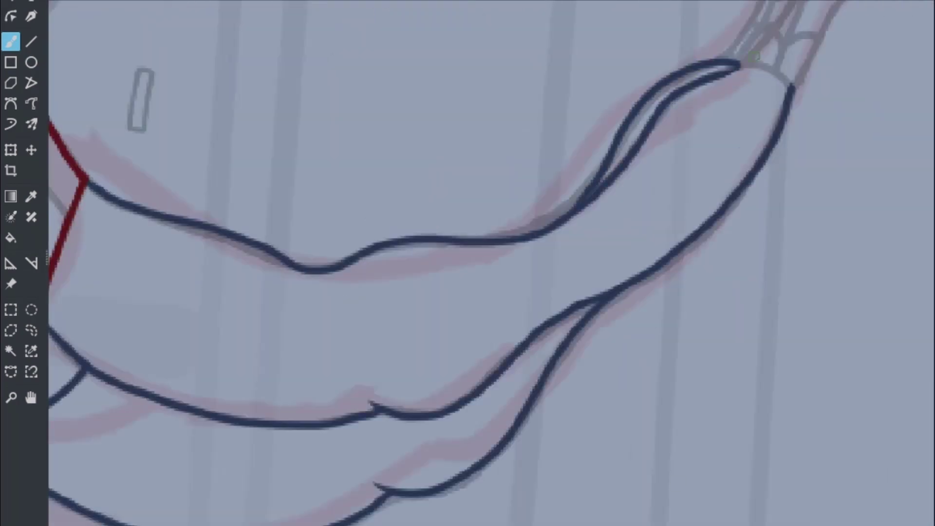
{"action": "scroll", "coordinate": [730, 317], "scroll_direction": "down", "scroll_amount": 5}
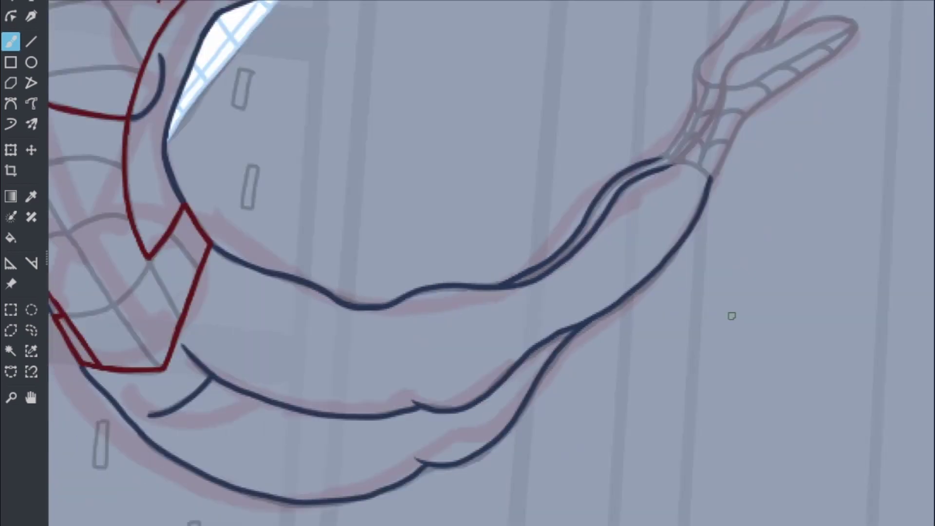
Outline the boot cuffs, ankles and both pointed feet in dark red.
{"action": "scroll", "coordinate": [313, 167], "scroll_direction": "up", "scroll_amount": 6}
{"action": "left_click_drag", "start_coordinate": [439, 209], "coordinate": [313, 167]}
{"action": "scroll", "coordinate": [470, 347], "scroll_direction": "up", "scroll_amount": 1}
{"action": "scroll", "coordinate": [471, 347], "scroll_direction": "down", "scroll_amount": 4}
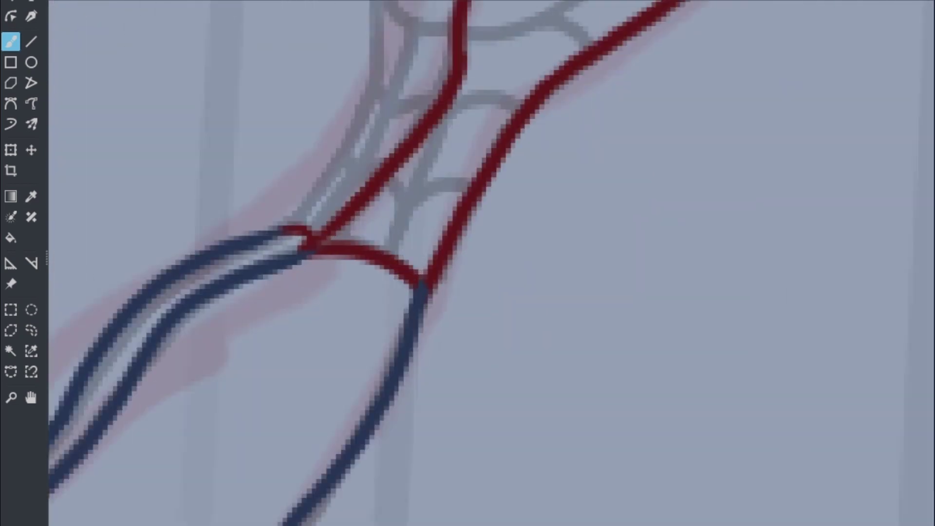
{"action": "scroll", "coordinate": [740, 309], "scroll_direction": "up", "scroll_amount": 4}
{"action": "scroll", "coordinate": [742, 211], "scroll_direction": "down", "scroll_amount": 4}
Draw the mask's centre line, small nose circle and curved webbing around the eyes in dark red.
{"action": "scroll", "coordinate": [435, 213], "scroll_direction": "up", "scroll_amount": 5}
{"action": "scroll", "coordinate": [435, 213], "scroll_direction": "down", "scroll_amount": 4}
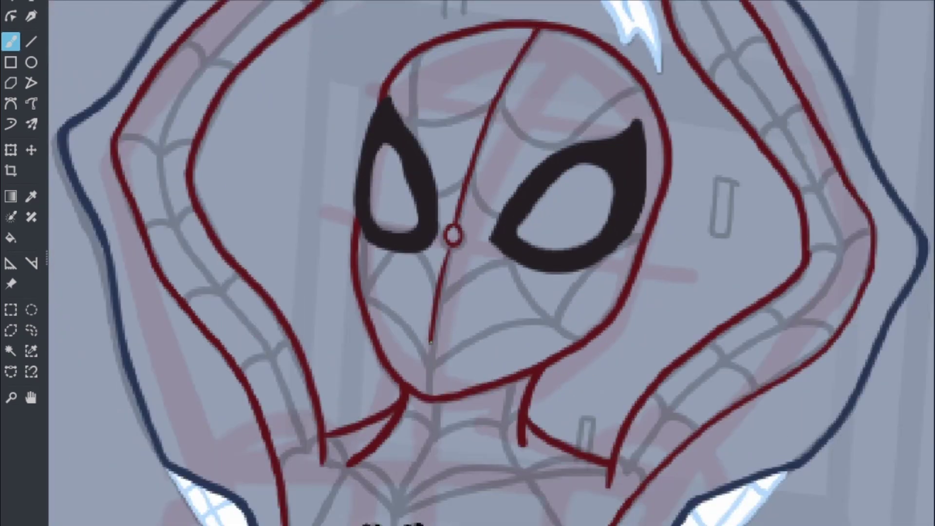
{"action": "scroll", "coordinate": [686, 188], "scroll_direction": "up", "scroll_amount": 4}
{"action": "left_click_drag", "start_coordinate": [686, 188], "coordinate": [618, 303]}
{"action": "scroll", "coordinate": [791, 277], "scroll_direction": "down", "scroll_amount": 3}
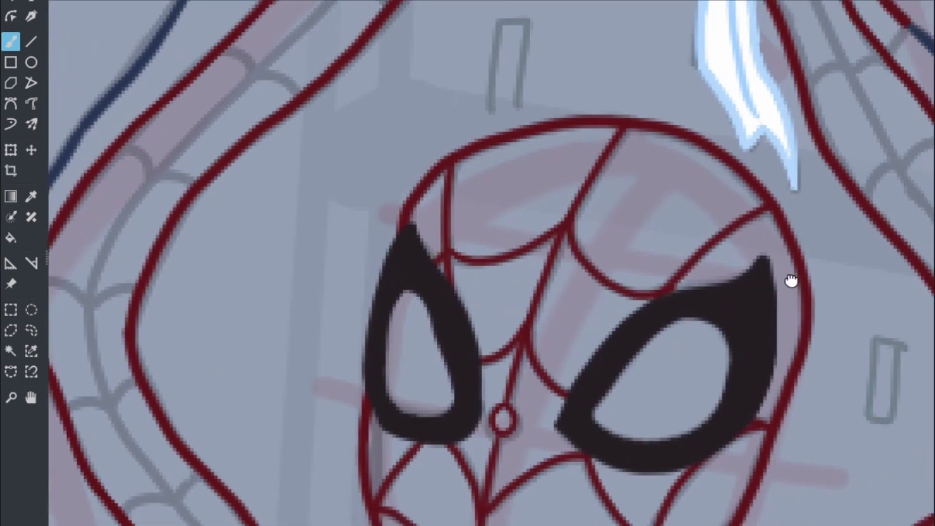
Trace the torso's centre line, belt curve and curved webbing across the abdomen in dark red.
{"action": "left_click_drag", "start_coordinate": [791, 278], "coordinate": [730, 74]}
{"action": "scroll", "coordinate": [555, 344], "scroll_direction": "up", "scroll_amount": 4}
{"action": "scroll", "coordinate": [481, 335], "scroll_direction": "up", "scroll_amount": 2}
{"action": "scroll", "coordinate": [487, 282], "scroll_direction": "down", "scroll_amount": 2}
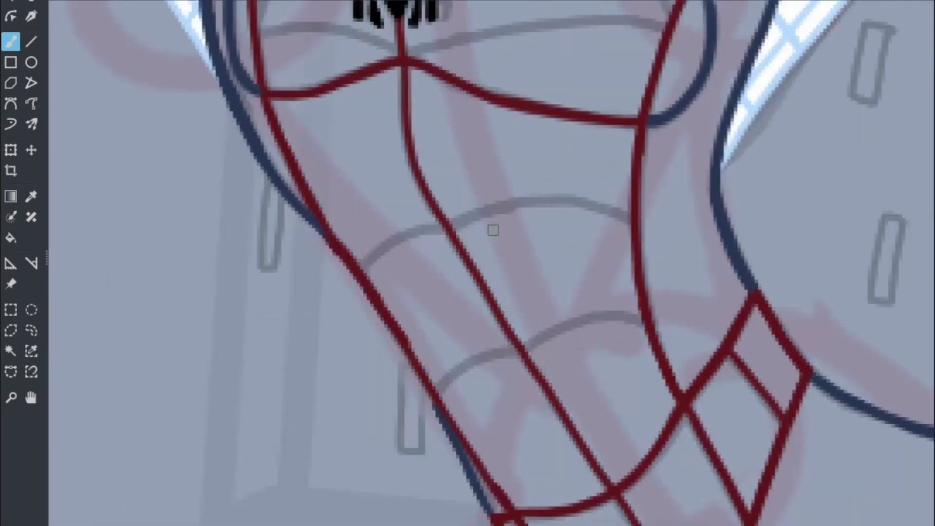
{"action": "scroll", "coordinate": [493, 286], "scroll_direction": "down", "scroll_amount": 3}
Draw the webbing across the neck, shoulders and chest around the spider emblem in dark red.
{"action": "scroll", "coordinate": [484, 280], "scroll_direction": "up", "scroll_amount": 3}
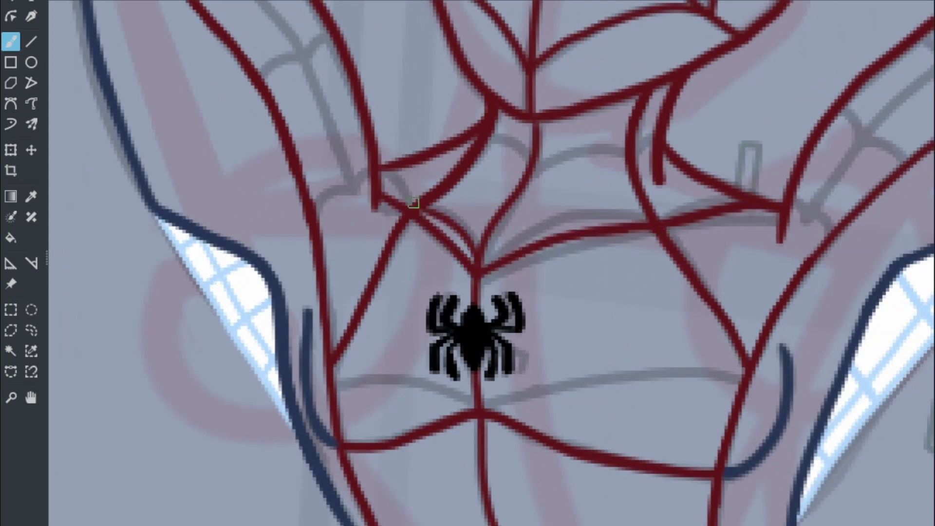
{"action": "scroll", "coordinate": [692, 109], "scroll_direction": "down", "scroll_amount": 3}
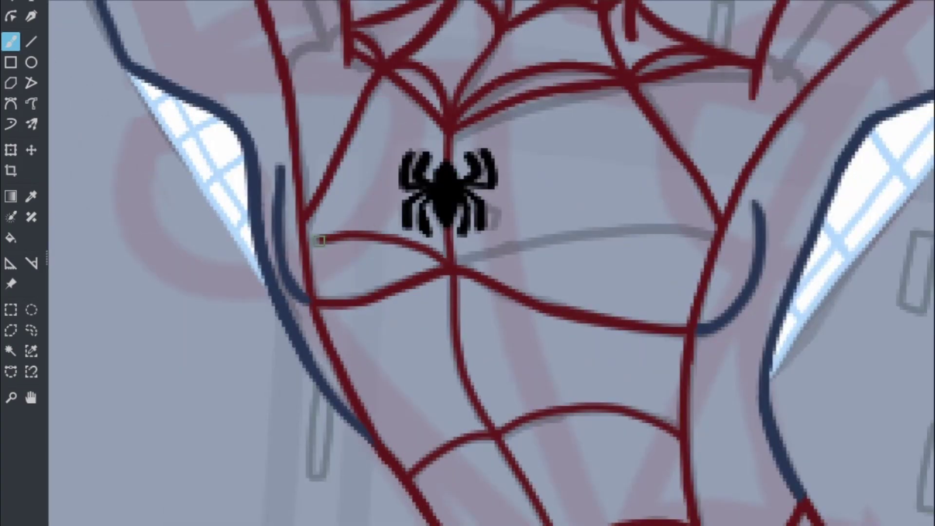
{"action": "scroll", "coordinate": [462, 262], "scroll_direction": "down", "scroll_amount": 3}
{"action": "scroll", "coordinate": [483, 280], "scroll_direction": "up", "scroll_amount": 3}
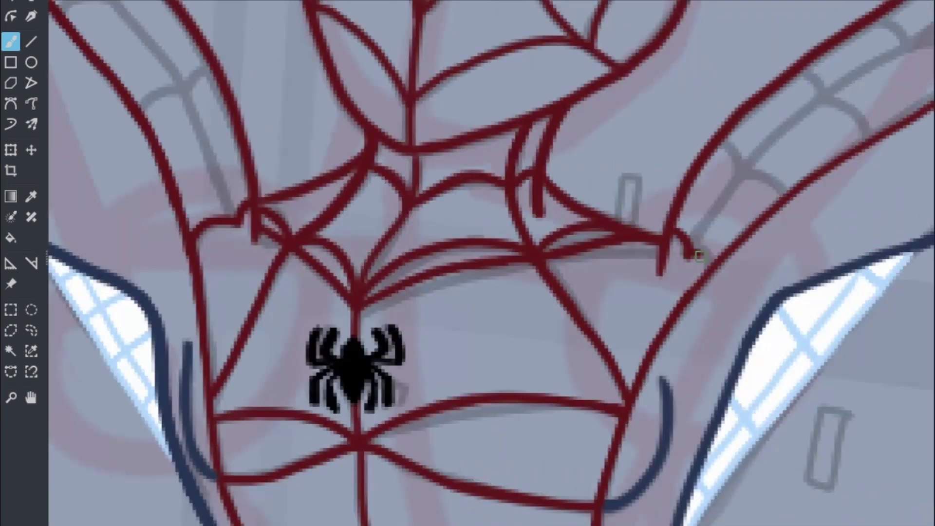
Trace the centre web lines along both raised arms and close the glove edges at the forearms in dark red.
{"action": "scroll", "coordinate": [538, 287], "scroll_direction": "down", "scroll_amount": 3}
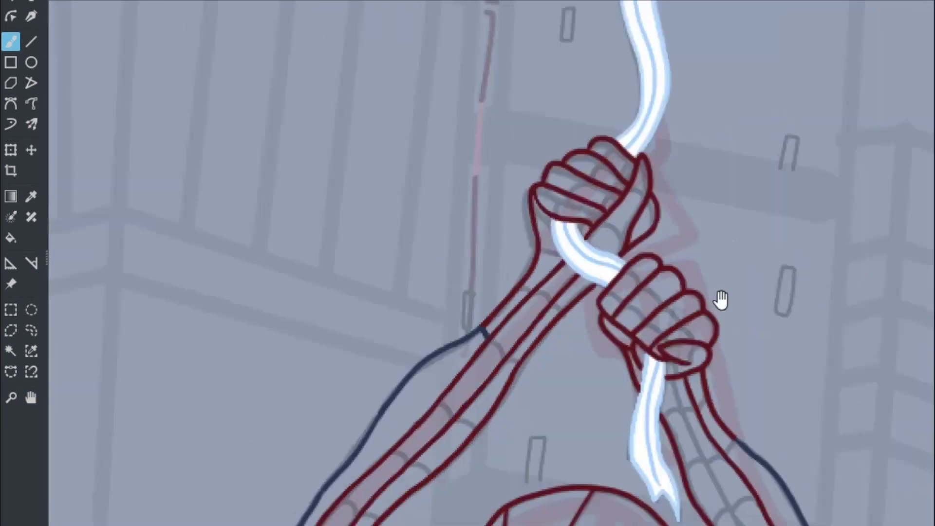
{"action": "scroll", "coordinate": [569, 231], "scroll_direction": "up", "scroll_amount": 3}
{"action": "scroll", "coordinate": [569, 231], "scroll_direction": "down", "scroll_amount": 3}
{"action": "scroll", "coordinate": [485, 209], "scroll_direction": "up", "scroll_amount": 2}
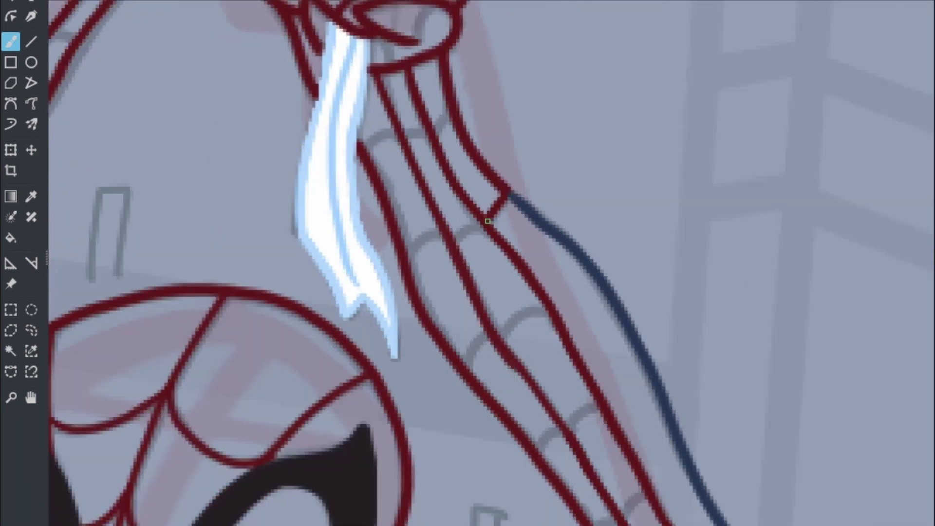
{"action": "scroll", "coordinate": [484, 208], "scroll_direction": "down", "scroll_amount": 2}
{"action": "scroll", "coordinate": [330, 209], "scroll_direction": "up", "scroll_amount": 5}
{"action": "scroll", "coordinate": [330, 209], "scroll_direction": "down", "scroll_amount": 3}
{"action": "scroll", "coordinate": [549, 320], "scroll_direction": "up", "scroll_amount": 3}
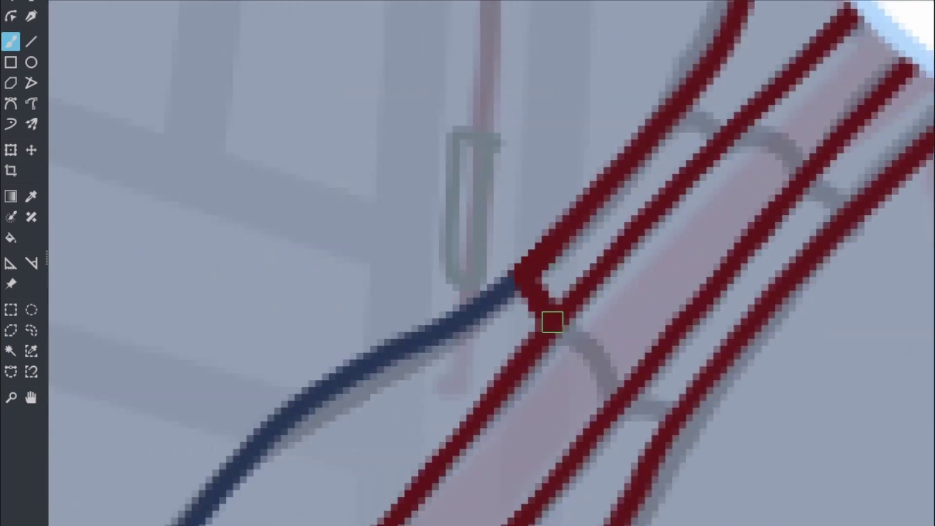
Add the curved cross webbing along the left arm and over the upper fist in dark red.
{"action": "scroll", "coordinate": [549, 319], "scroll_direction": "down", "scroll_amount": 3}
{"action": "scroll", "coordinate": [467, 242], "scroll_direction": "up", "scroll_amount": 4}
{"action": "scroll", "coordinate": [466, 242], "scroll_direction": "down", "scroll_amount": 2}
{"action": "scroll", "coordinate": [585, 304], "scroll_direction": "up", "scroll_amount": 2}
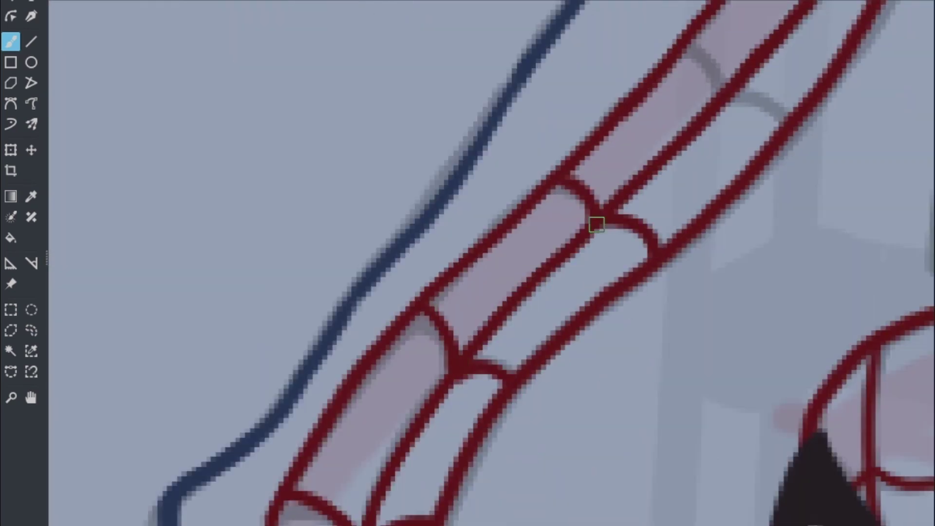
{"action": "scroll", "coordinate": [597, 225], "scroll_direction": "down", "scroll_amount": 2}
{"action": "scroll", "coordinate": [456, 338], "scroll_direction": "up", "scroll_amount": 3}
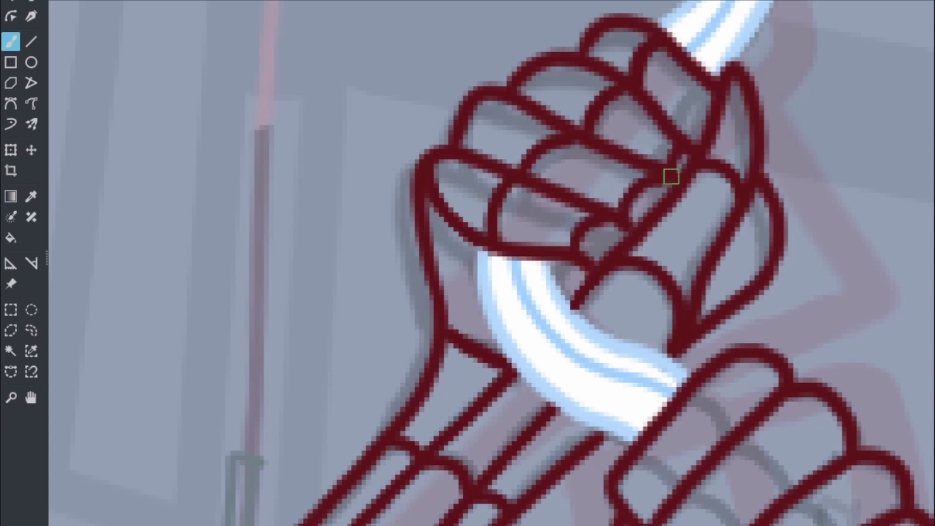
Add the curved cross webbing over the lower fist and down the right arm in dark red.
{"action": "scroll", "coordinate": [671, 176], "scroll_direction": "down", "scroll_amount": 3}
{"action": "scroll", "coordinate": [536, 243], "scroll_direction": "up", "scroll_amount": 1}
{"action": "scroll", "coordinate": [467, 149], "scroll_direction": "up", "scroll_amount": 2}
{"action": "scroll", "coordinate": [632, 237], "scroll_direction": "down", "scroll_amount": 1}
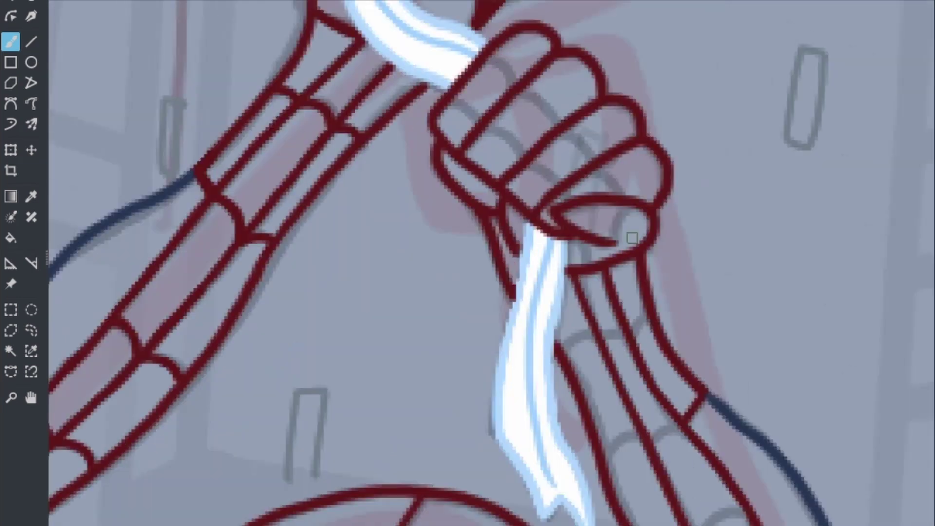
{"action": "scroll", "coordinate": [632, 237], "scroll_direction": "down", "scroll_amount": 2}
{"action": "scroll", "coordinate": [409, 234], "scroll_direction": "up", "scroll_amount": 4}
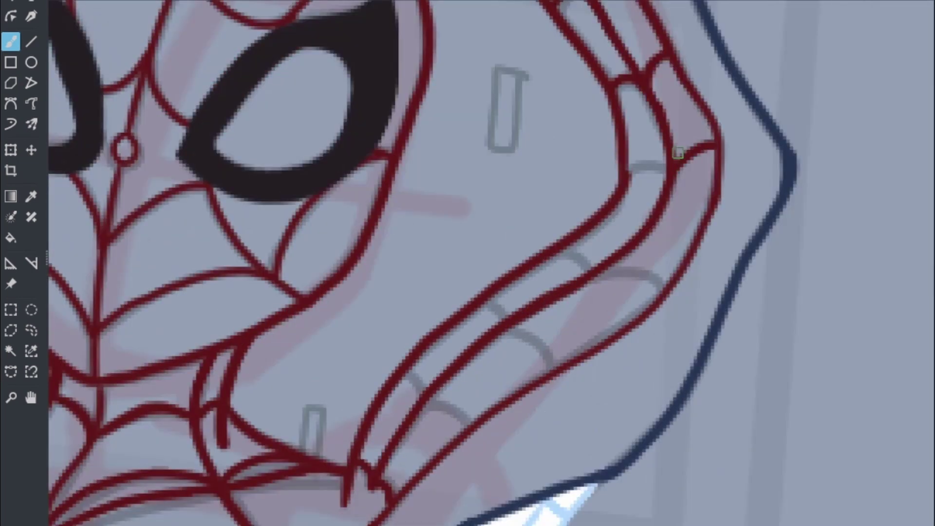
{"action": "scroll", "coordinate": [678, 154], "scroll_direction": "down", "scroll_amount": 4}
Draw the webbing on the boots and along the sole of the foot in dark red.
{"action": "scroll", "coordinate": [452, 352], "scroll_direction": "up", "scroll_amount": 4}
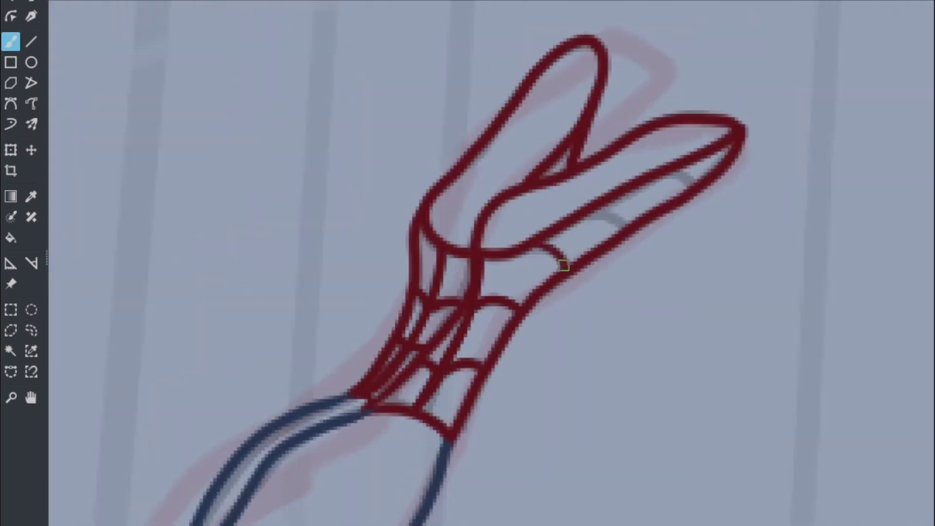
{"action": "scroll", "coordinate": [563, 265], "scroll_direction": "down", "scroll_amount": 2}
{"action": "scroll", "coordinate": [755, 188], "scroll_direction": "up", "scroll_amount": 2}
{"action": "scroll", "coordinate": [755, 188], "scroll_direction": "down", "scroll_amount": 3}
Reposition the character and buildings reference sheet beside the hero with the Transform tool.
{"action": "key", "text": "ctrl+t"}
{"action": "scroll", "coordinate": [437, 225], "scroll_direction": "up", "scroll_amount": 2}
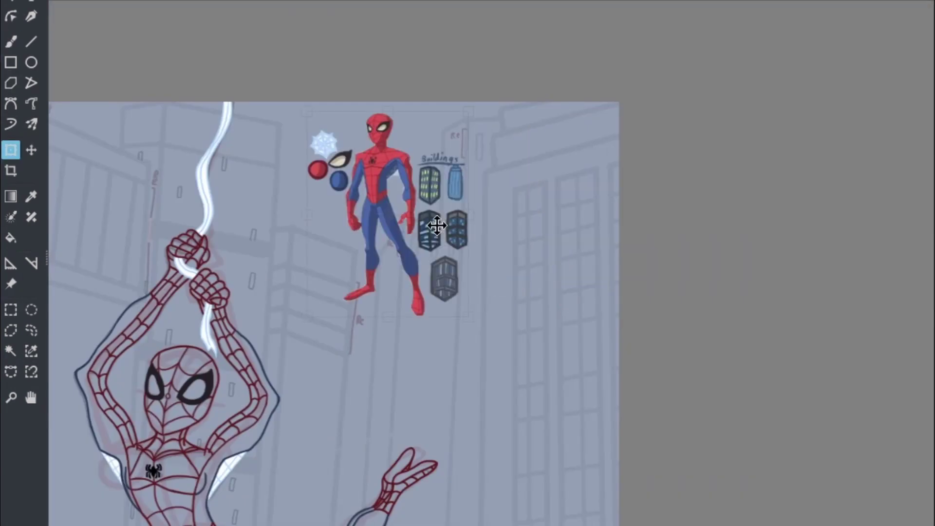
{"action": "scroll", "coordinate": [436, 225], "scroll_direction": "up", "scroll_amount": 2}
{"action": "scroll", "coordinate": [767, 292], "scroll_direction": "down", "scroll_amount": 4}
Try outlining the right tower's side edge and stepped roof with dark blue straight lines.
{"action": "key", "text": "v"}
{"action": "left_click_drag", "start_coordinate": [412, 79], "coordinate": [406, 476]}
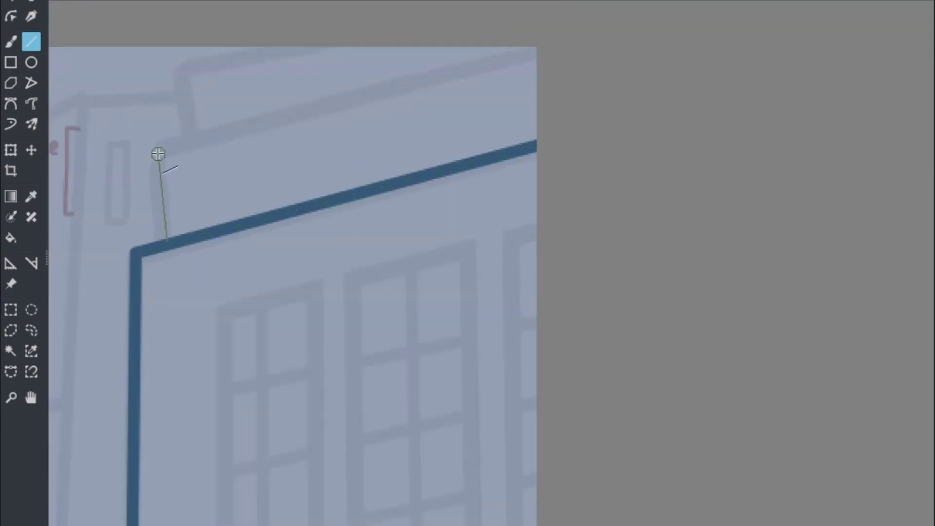
{"action": "scroll", "coordinate": [559, 274], "scroll_direction": "up", "scroll_amount": 4}
{"action": "scroll", "coordinate": [454, 183], "scroll_direction": "down", "scroll_amount": 3}
{"action": "scroll", "coordinate": [278, 91], "scroll_direction": "up", "scroll_amount": 4}
{"action": "key", "text": "b"}
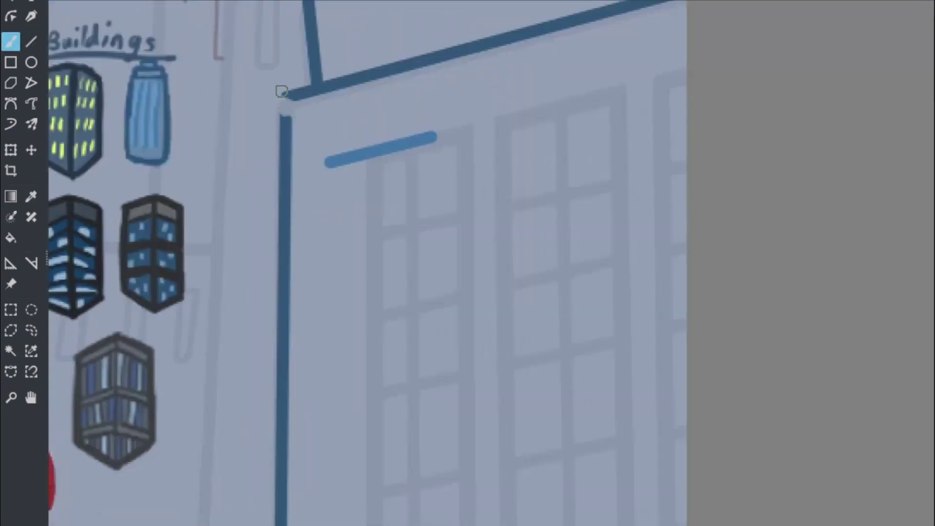
Try redrawing the right tower's side edge as a slanted dark blue line down to the canvas bottom.
{"action": "scroll", "coordinate": [512, 224], "scroll_direction": "down", "scroll_amount": 1}
{"action": "key", "text": "v"}
{"action": "scroll", "coordinate": [512, 224], "scroll_direction": "down", "scroll_amount": 3}
{"action": "mouse_move", "coordinate": [265, 11]}
{"action": "left_mouse_down"}
{"action": "mouse_move", "coordinate": [285, 463]}
{"action": "mouse_move", "coordinate": [472, 146]}
{"action": "mouse_move", "coordinate": [348, 519]}
{"action": "left_mouse_up"}
{"action": "scroll", "coordinate": [472, 146], "scroll_direction": "up", "scroll_amount": 3}
{"action": "scroll", "coordinate": [472, 146], "scroll_direction": "down", "scroll_amount": 2}
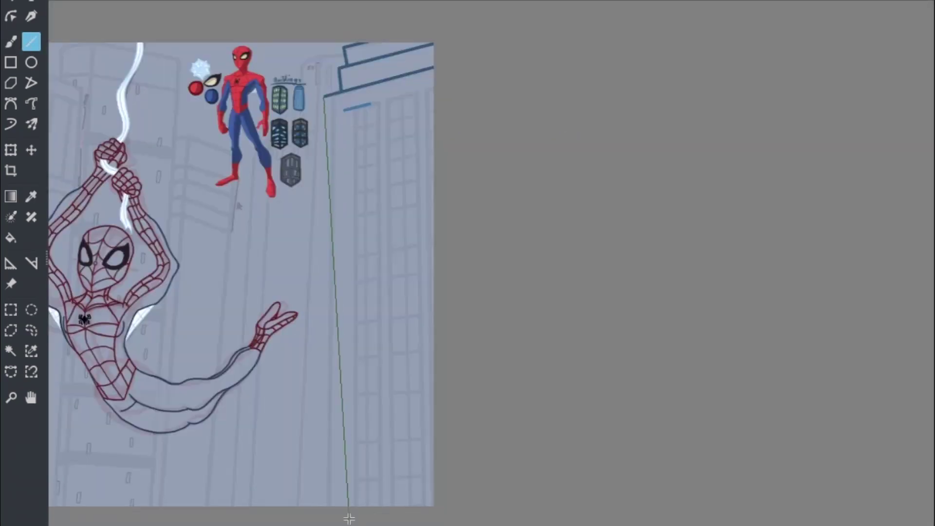
{"action": "scroll", "coordinate": [248, 280], "scroll_direction": "up", "scroll_amount": 2}
{"action": "key", "text": "v"}
{"action": "scroll", "coordinate": [380, 399], "scroll_direction": "down", "scroll_amount": 4}
{"action": "key", "text": "b"}
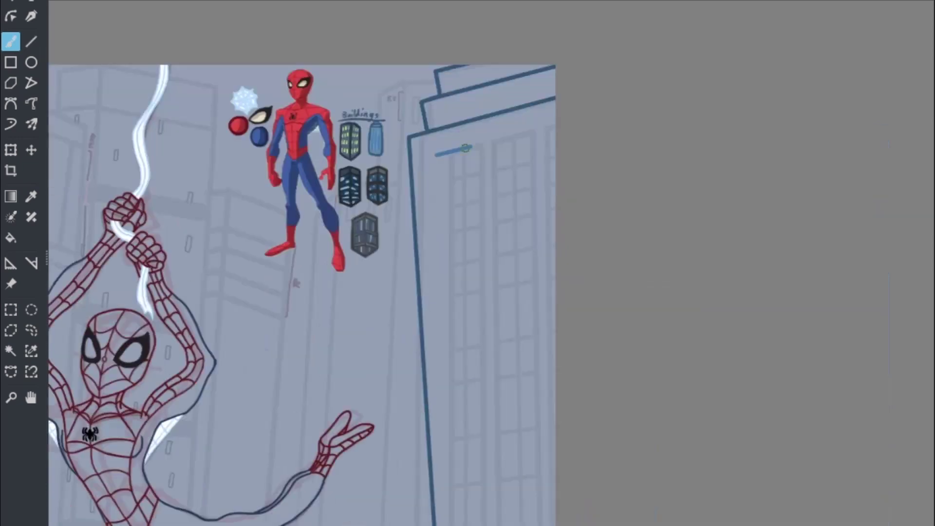
Redraw the right tower's side edge and stepped roof in dark blue with a shallower roof slope.
{"action": "key", "text": "b"}
{"action": "scroll", "coordinate": [353, 57], "scroll_direction": "up", "scroll_amount": 1}
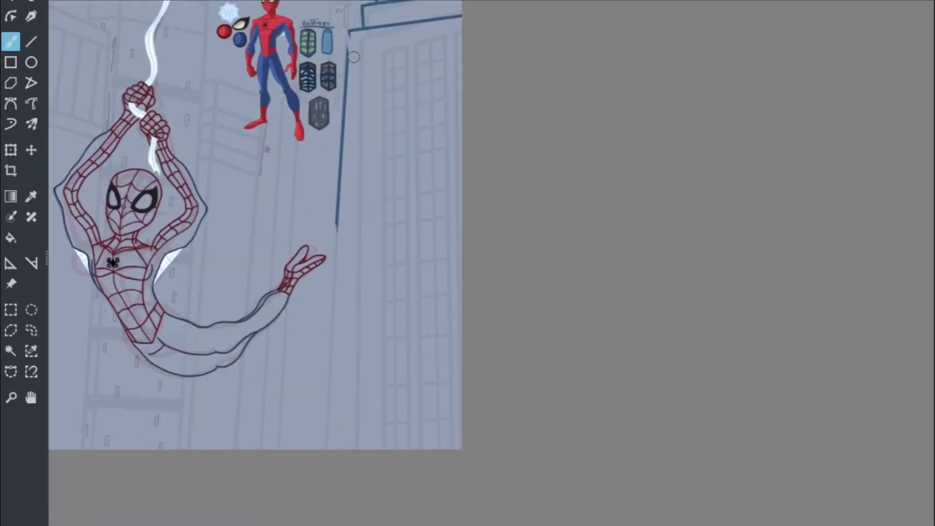
{"action": "scroll", "coordinate": [460, 211], "scroll_direction": "up", "scroll_amount": 3}
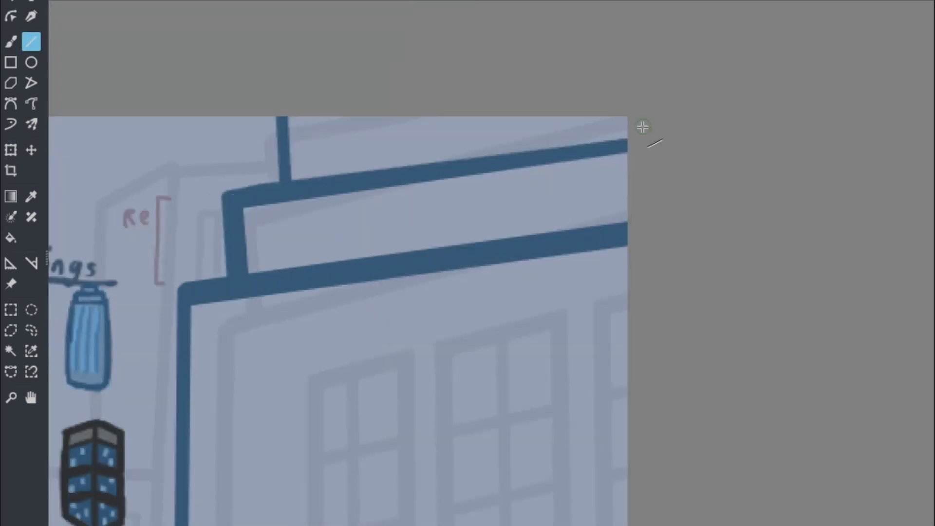
{"action": "scroll", "coordinate": [444, 438], "scroll_direction": "down", "scroll_amount": 2}
{"action": "scroll", "coordinate": [301, 221], "scroll_direction": "up", "scroll_amount": 2}
Thicken the right tower's outer side edges in dark blue and redraw the thinner roof ledge lines.
{"action": "key", "text": "b"}
{"action": "scroll", "coordinate": [380, 173], "scroll_direction": "up", "scroll_amount": 2}
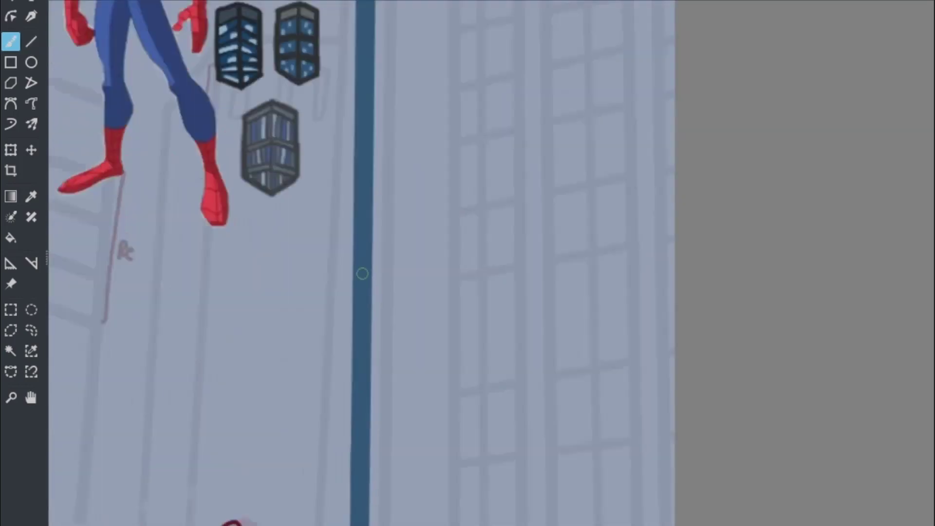
{"action": "key", "text": "b"}
{"action": "scroll", "coordinate": [482, 292], "scroll_direction": "up", "scroll_amount": 2}
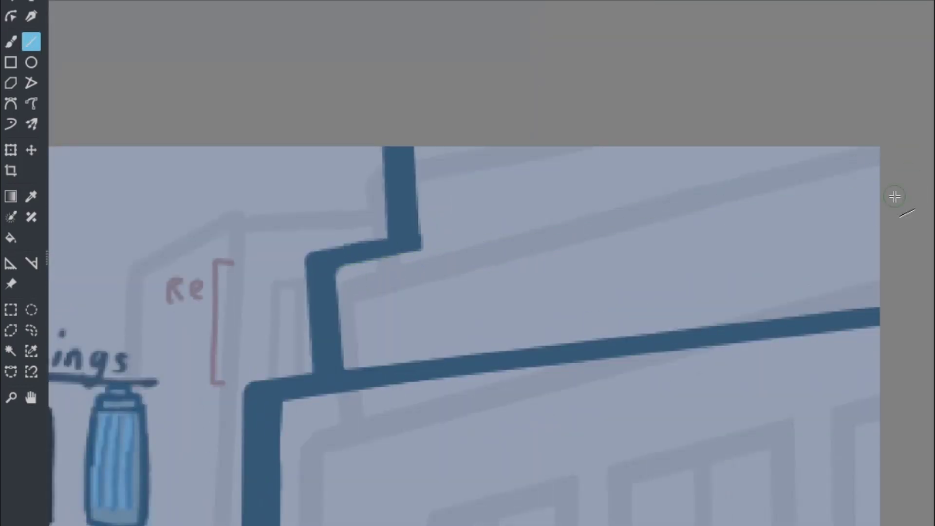
Draw the vertical window column frames and their top edges on the right tower with lighter blue straight lines.
{"action": "scroll", "coordinate": [393, 221], "scroll_direction": "down", "scroll_amount": 5}
{"action": "scroll", "coordinate": [411, 505], "scroll_direction": "down", "scroll_amount": 3}
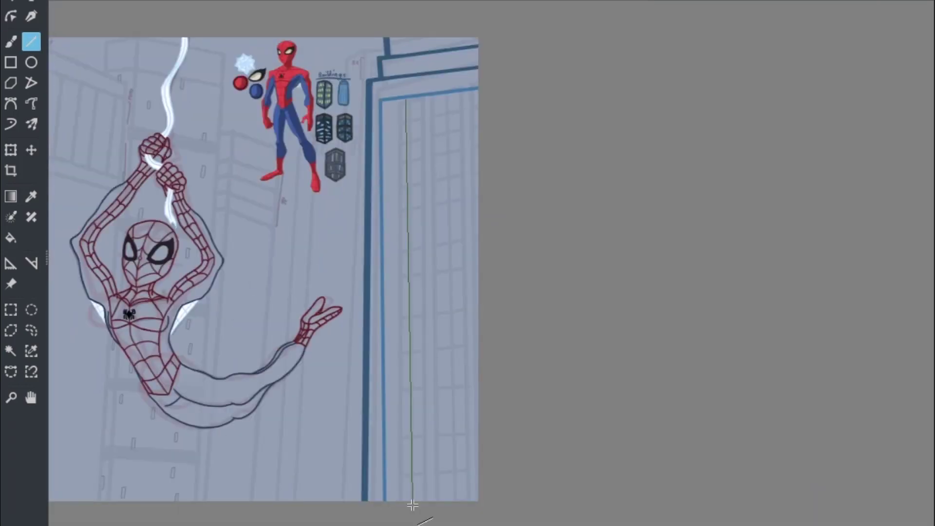
{"action": "scroll", "coordinate": [263, 284], "scroll_direction": "up", "scroll_amount": 5}
{"action": "scroll", "coordinate": [418, 510], "scroll_direction": "down", "scroll_amount": 5}
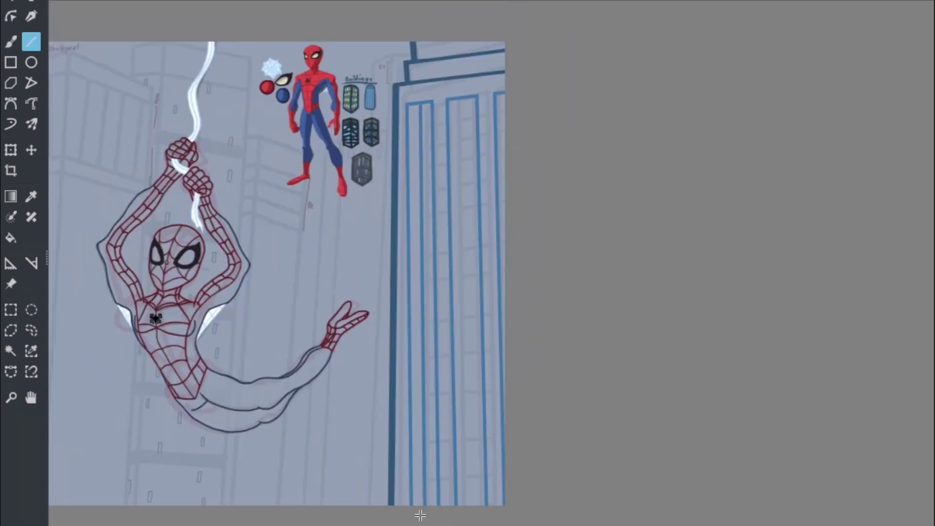
Draw the slanted horizontal window bars across the right tower's columns in lighter blue.
{"action": "scroll", "coordinate": [417, 510], "scroll_direction": "up", "scroll_amount": 5}
{"action": "scroll", "coordinate": [490, 252], "scroll_direction": "down", "scroll_amount": 3}
{"action": "mouse_move", "coordinate": [309, 296]}
{"action": "left_mouse_down"}
{"action": "mouse_move", "coordinate": [490, 253]}
{"action": "mouse_move", "coordinate": [714, 295]}
{"action": "mouse_move", "coordinate": [689, 88]}
{"action": "mouse_move", "coordinate": [631, 244]}
{"action": "mouse_move", "coordinate": [733, 372]}
{"action": "left_mouse_up"}
{"action": "scroll", "coordinate": [688, 88], "scroll_direction": "up", "scroll_amount": 3}
{"action": "scroll", "coordinate": [732, 371], "scroll_direction": "down", "scroll_amount": 3}
Erase the horizontal bars in the gaps between the right tower's window columns.
{"action": "key", "text": "b"}
{"action": "scroll", "coordinate": [482, 131], "scroll_direction": "up", "scroll_amount": 2}
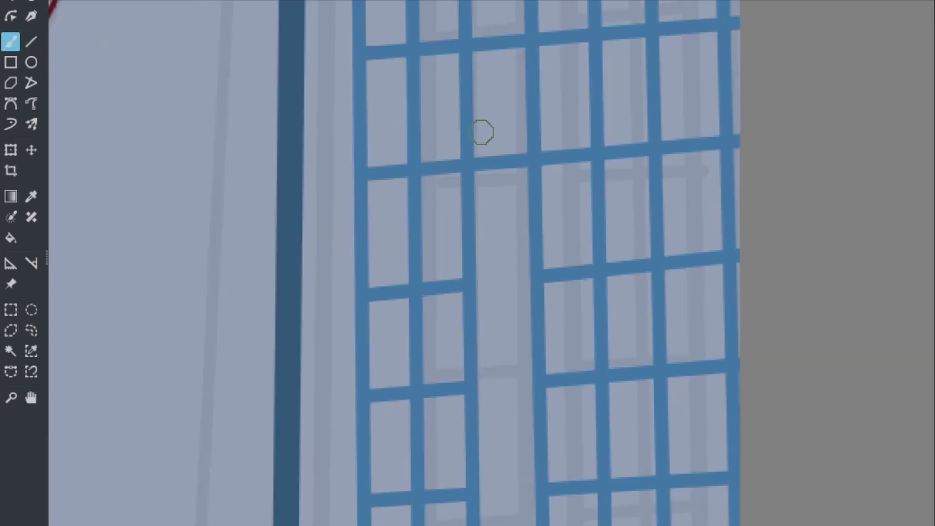
{"action": "scroll", "coordinate": [544, 50], "scroll_direction": "up", "scroll_amount": 3}
{"action": "scroll", "coordinate": [707, 262], "scroll_direction": "down", "scroll_amount": 3}
{"action": "scroll", "coordinate": [708, 262], "scroll_direction": "down", "scroll_amount": 6}
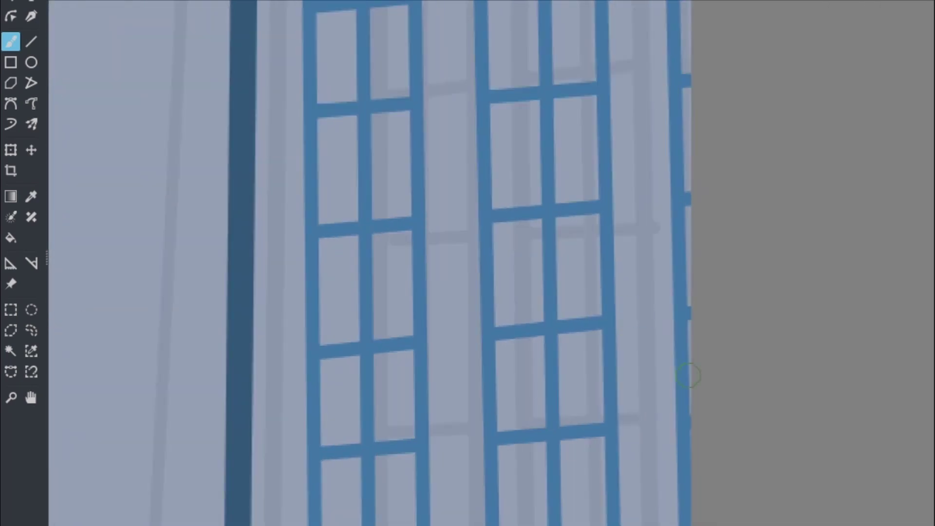
{"action": "scroll", "coordinate": [467, 262], "scroll_direction": "up", "scroll_amount": 3}
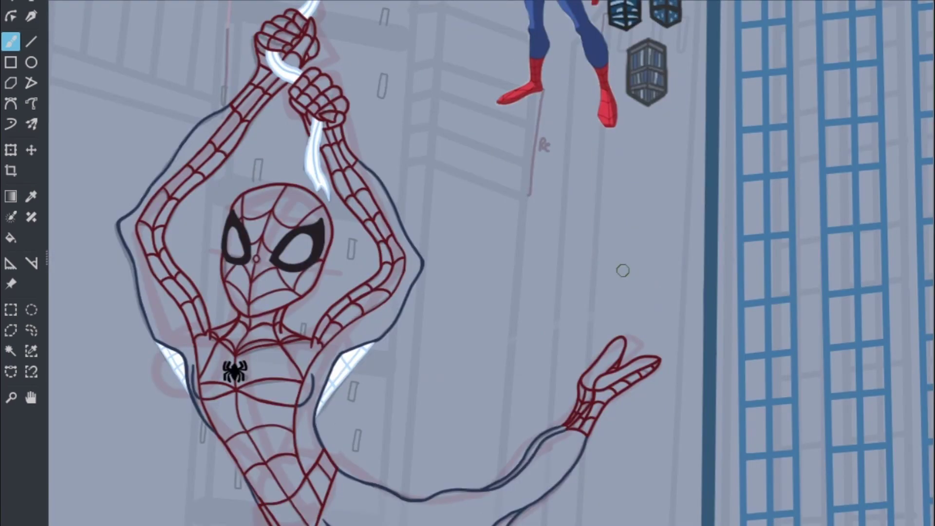
Move the reference sheet over the right tower with the Transform tool to uncover the next building.
{"action": "scroll", "coordinate": [467, 262], "scroll_direction": "down", "scroll_amount": 3}
{"action": "key", "text": "ctrl+t"}
{"action": "left_click_drag", "start_coordinate": [521, 119], "coordinate": [647, 165]}
{"action": "key", "text": "Return"}
Draw the roof and full-height side edge of the building behind the right tower with dark slate straight lines.
{"action": "left_click_drag", "start_coordinate": [530, 103], "coordinate": [522, 275]}
{"action": "scroll", "coordinate": [554, 105], "scroll_direction": "up", "scroll_amount": 4}
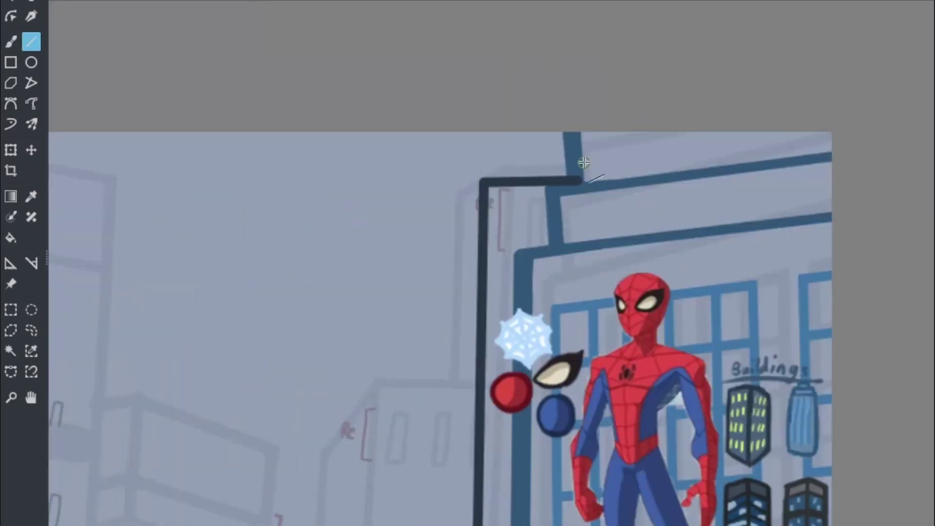
{"action": "left_click_drag", "start_coordinate": [408, 378], "coordinate": [408, 378]}
{"action": "scroll", "coordinate": [407, 379], "scroll_direction": "down", "scroll_amount": 4}
{"action": "scroll", "coordinate": [298, 385], "scroll_direction": "up", "scroll_amount": 6}
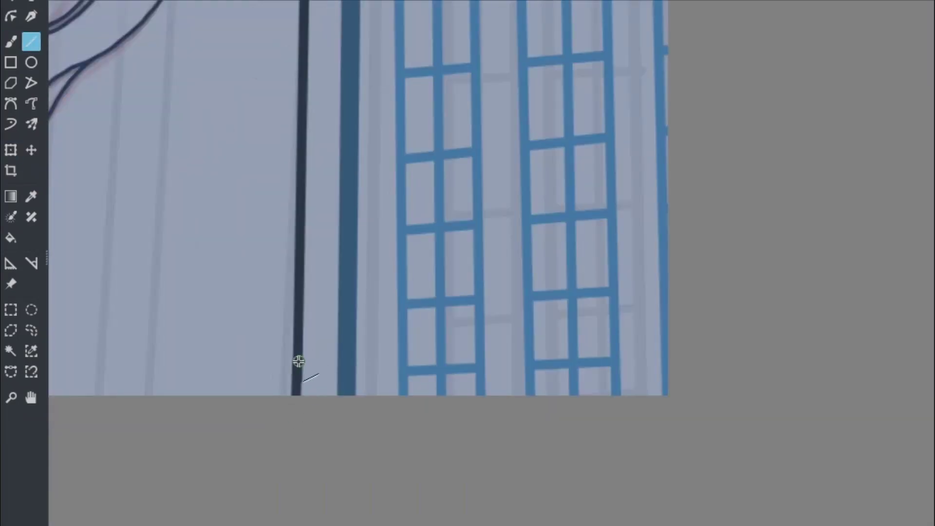
Draw the outline of the next background building behind the legs with dark slate straight lines.
{"action": "scroll", "coordinate": [298, 361], "scroll_direction": "down", "scroll_amount": 4}
{"action": "scroll", "coordinate": [332, 275], "scroll_direction": "down", "scroll_amount": 3}
{"action": "mouse_move", "coordinate": [460, 239]}
{"action": "left_mouse_down"}
{"action": "mouse_move", "coordinate": [272, 239]}
{"action": "mouse_move", "coordinate": [187, 335]}
{"action": "left_mouse_up"}
{"action": "scroll", "coordinate": [438, 244], "scroll_direction": "down", "scroll_amount": 4}
{"action": "scroll", "coordinate": [438, 243], "scroll_direction": "up", "scroll_amount": 6}
{"action": "left_click_drag", "start_coordinate": [275, 241], "coordinate": [275, 524]}
Erase the dark slate building edge lines where they cross the swinging leg and foot.
{"action": "key", "text": "b"}
{"action": "scroll", "coordinate": [345, 254], "scroll_direction": "up", "scroll_amount": 3}
{"action": "scroll", "coordinate": [586, 288], "scroll_direction": "down", "scroll_amount": 5}
{"action": "scroll", "coordinate": [492, 422], "scroll_direction": "up", "scroll_amount": 6}
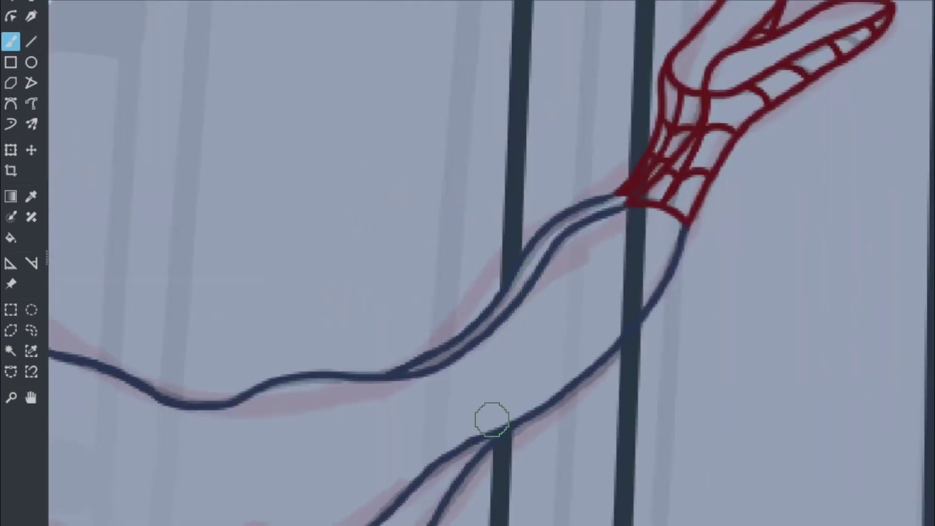
{"action": "scroll", "coordinate": [782, 351], "scroll_direction": "down", "scroll_amount": 4}
{"action": "scroll", "coordinate": [438, 243], "scroll_direction": "down", "scroll_amount": 3}
Draw a row of three upright rectangular windows in yellow near the top of the slate-outlined tower and fill them in.
{"action": "scroll", "coordinate": [536, 170], "scroll_direction": "up", "scroll_amount": 5}
{"action": "left_click", "coordinate": [31, 41]}
{"action": "mouse_move", "coordinate": [540, 157]}
{"action": "left_mouse_down"}
{"action": "mouse_move", "coordinate": [539, 183]}
{"action": "mouse_move", "coordinate": [560, 184]}
{"action": "left_mouse_up"}
{"action": "scroll", "coordinate": [548, 158], "scroll_direction": "up", "scroll_amount": 2}
{"action": "left_click_drag", "start_coordinate": [580, 157], "coordinate": [580, 184]}
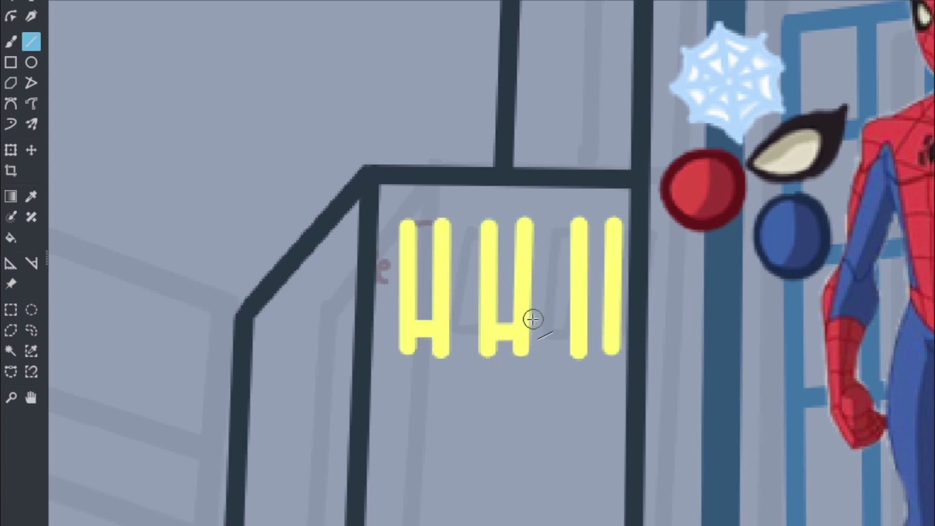
{"action": "left_click_drag", "start_coordinate": [531, 223], "coordinate": [620, 223]}
{"action": "scroll", "coordinate": [389, 275], "scroll_direction": "up", "scroll_amount": 2}
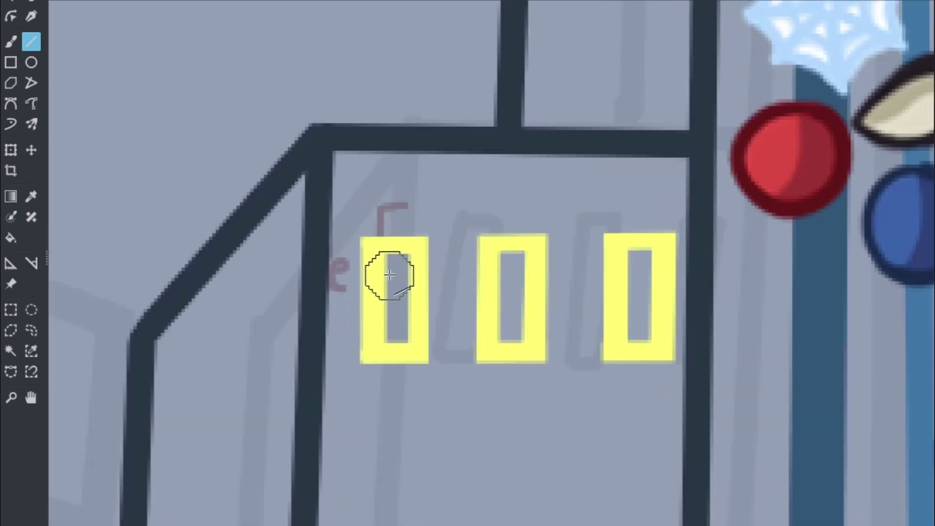
{"action": "scroll", "coordinate": [491, 263], "scroll_direction": "down", "scroll_amount": 2}
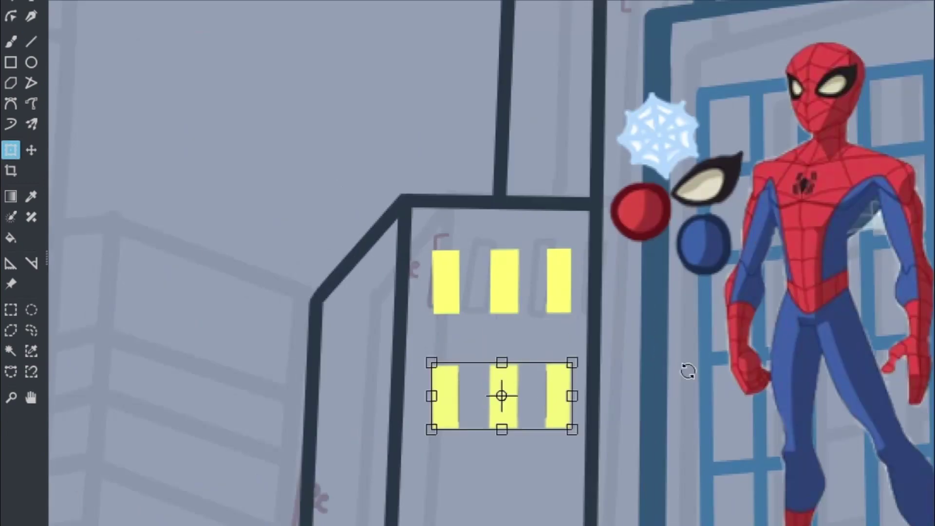
Duplicate the row of three yellow windows down the full height of the tower using the Transform tool.
{"action": "left_click_drag", "start_coordinate": [501, 395], "coordinate": [501, 509]}
{"action": "scroll", "coordinate": [505, 387], "scroll_direction": "down", "scroll_amount": 3}
{"action": "key", "text": "b"}
{"action": "scroll", "coordinate": [419, 319], "scroll_direction": "up", "scroll_amount": 3}
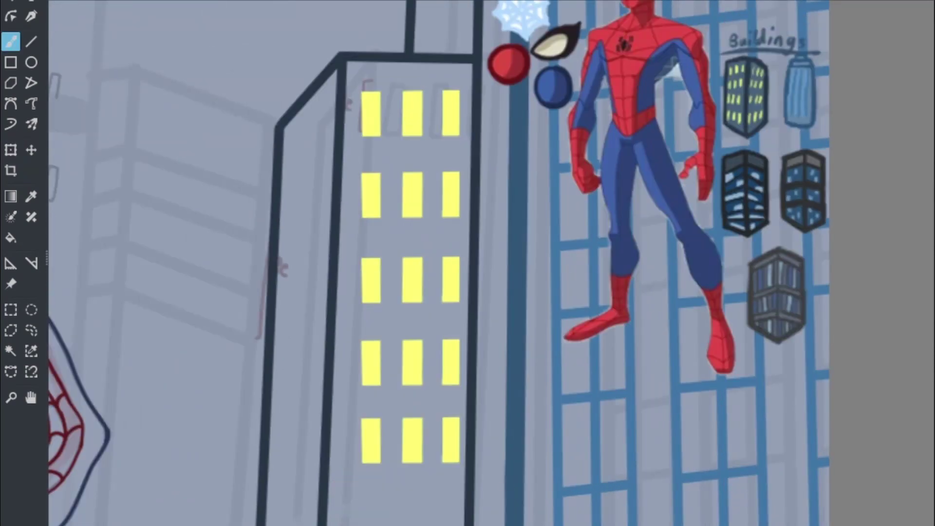
{"action": "scroll", "coordinate": [663, 294], "scroll_direction": "down", "scroll_amount": 3}
{"action": "scroll", "coordinate": [438, 313], "scroll_direction": "up", "scroll_amount": 4}
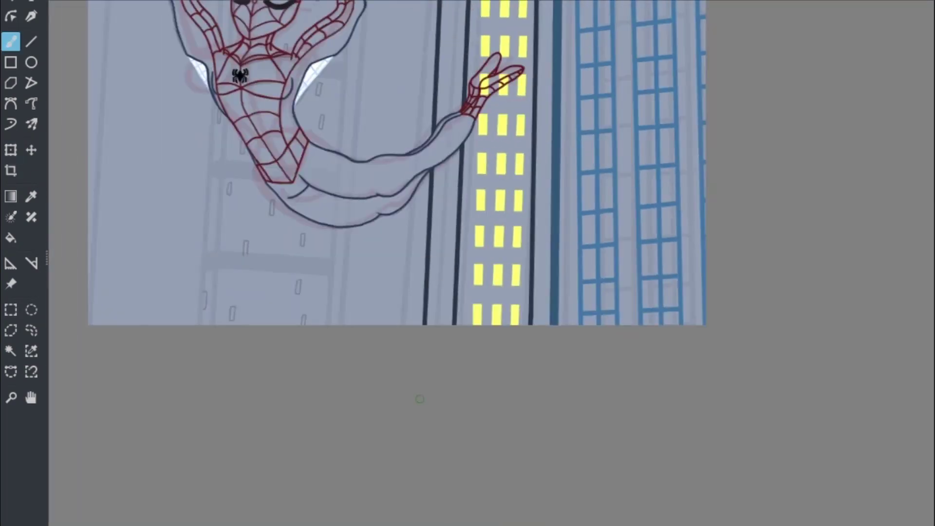
Place copies of the yellow windows on the narrow building beside the blue tower and trim them to a single column.
{"action": "left_click_drag", "start_coordinate": [433, 394], "coordinate": [392, 525]}
{"action": "key", "text": "ctrl+t"}
{"action": "scroll", "coordinate": [480, 375], "scroll_direction": "down", "scroll_amount": 2}
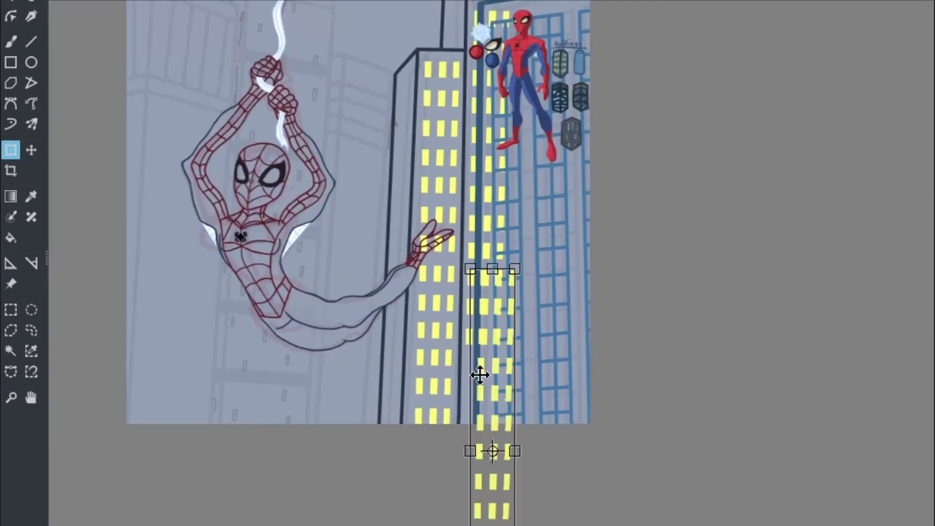
{"action": "scroll", "coordinate": [530, 341], "scroll_direction": "down", "scroll_amount": 1}
{"action": "scroll", "coordinate": [735, 219], "scroll_direction": "up", "scroll_amount": 2}
{"action": "scroll", "coordinate": [735, 219], "scroll_direction": "down", "scroll_amount": 2}
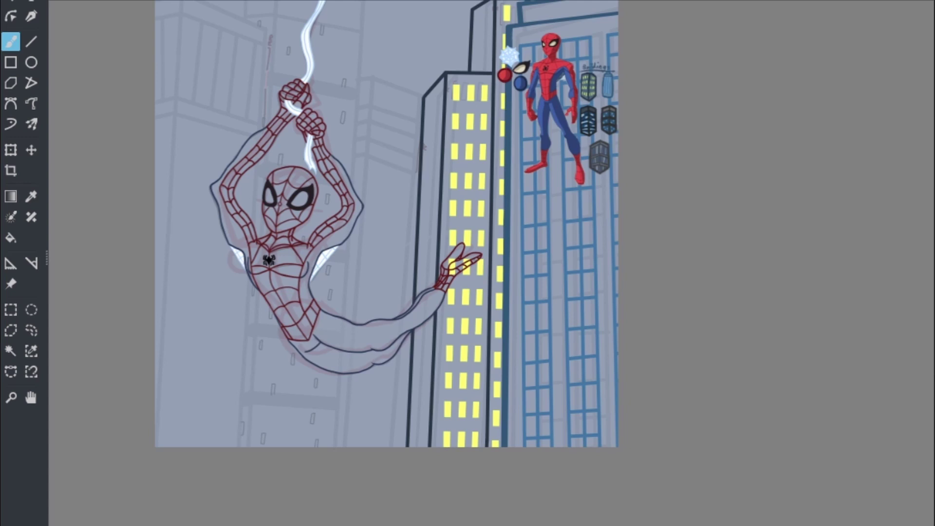
Erase the parts of the yellow windows that show through the raised foot.
{"action": "scroll", "coordinate": [793, 250], "scroll_direction": "down", "scroll_amount": 2}
{"action": "scroll", "coordinate": [792, 251], "scroll_direction": "up", "scroll_amount": 2}
{"action": "scroll", "coordinate": [792, 250], "scroll_direction": "up", "scroll_amount": 4}
{"action": "scroll", "coordinate": [793, 250], "scroll_direction": "down", "scroll_amount": 2}
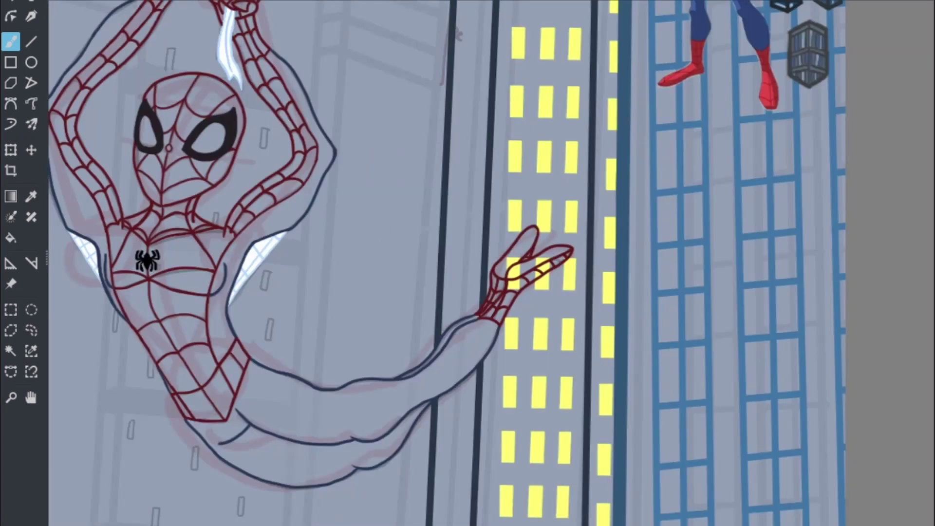
{"action": "scroll", "coordinate": [563, 298], "scroll_direction": "down", "scroll_amount": 3}
{"action": "scroll", "coordinate": [564, 299], "scroll_direction": "up", "scroll_amount": 4}
{"action": "scroll", "coordinate": [701, 392], "scroll_direction": "down", "scroll_amount": 4}
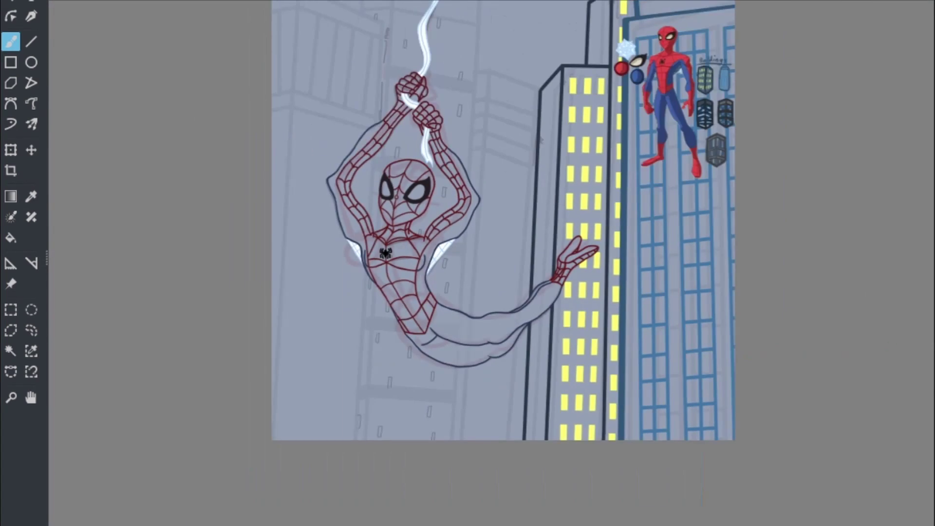
Draw the two middle buildings with their floor lines, and the left building's roof and vertical edges, in dark charcoal straight lines.
{"action": "scroll", "coordinate": [506, 219], "scroll_direction": "up", "scroll_amount": 3}
{"action": "scroll", "coordinate": [506, 219], "scroll_direction": "down", "scroll_amount": 3}
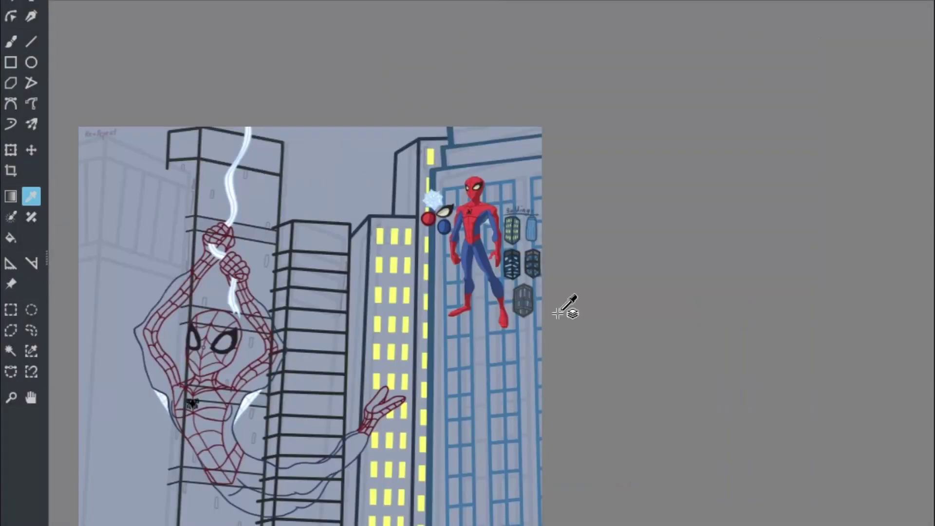
{"action": "key", "text": "v"}
{"action": "scroll", "coordinate": [558, 313], "scroll_direction": "up", "scroll_amount": 3}
{"action": "scroll", "coordinate": [378, 118], "scroll_direction": "up", "scroll_amount": 2}
{"action": "scroll", "coordinate": [463, 497], "scroll_direction": "down", "scroll_amount": 4}
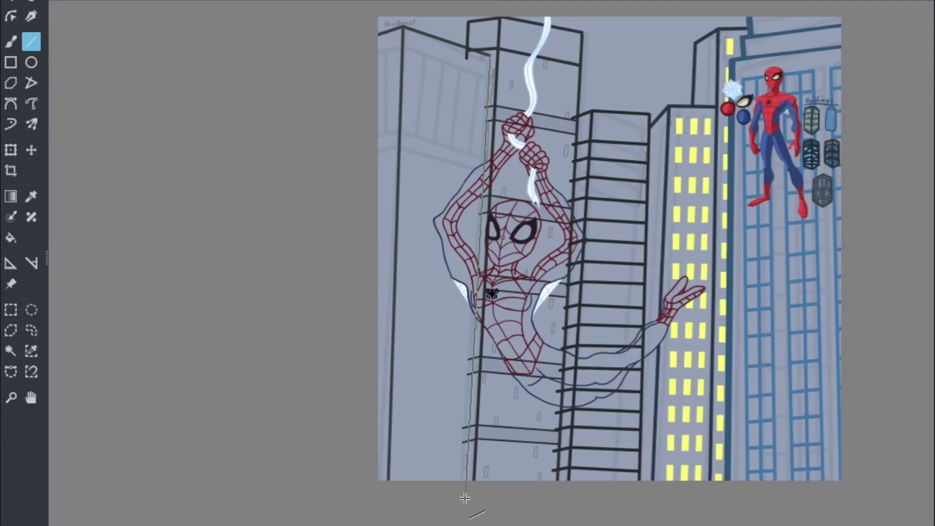
Draw pairs of horizontal band lines across both faces of the left building in charcoal.
{"action": "scroll", "coordinate": [380, 138], "scroll_direction": "up", "scroll_amount": 4}
{"action": "scroll", "coordinate": [381, 137], "scroll_direction": "down", "scroll_amount": 4}
{"action": "scroll", "coordinate": [626, 386], "scroll_direction": "up", "scroll_amount": 3}
{"action": "scroll", "coordinate": [327, 261], "scroll_direction": "up", "scroll_amount": 3}
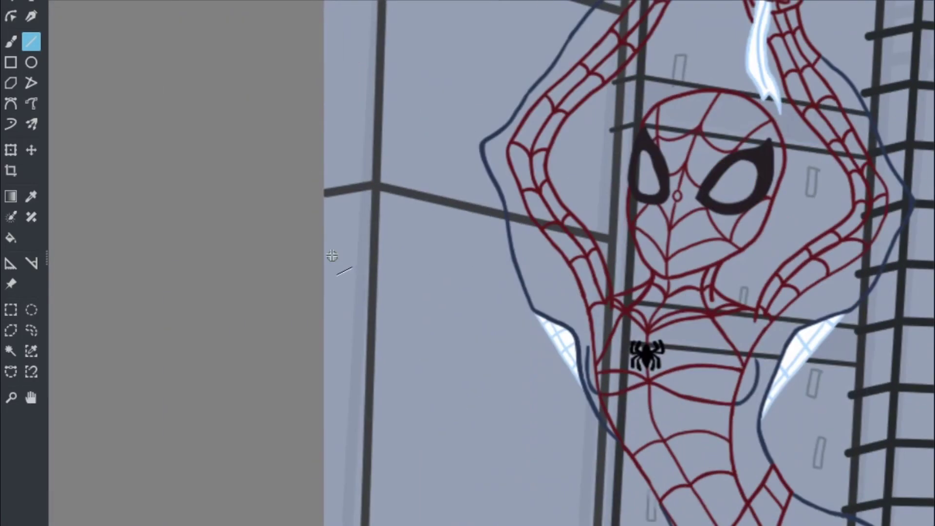
{"action": "scroll", "coordinate": [562, 234], "scroll_direction": "up", "scroll_amount": 2}
{"action": "scroll", "coordinate": [563, 234], "scroll_direction": "down", "scroll_amount": 2}
{"action": "scroll", "coordinate": [487, 369], "scroll_direction": "up", "scroll_amount": 2}
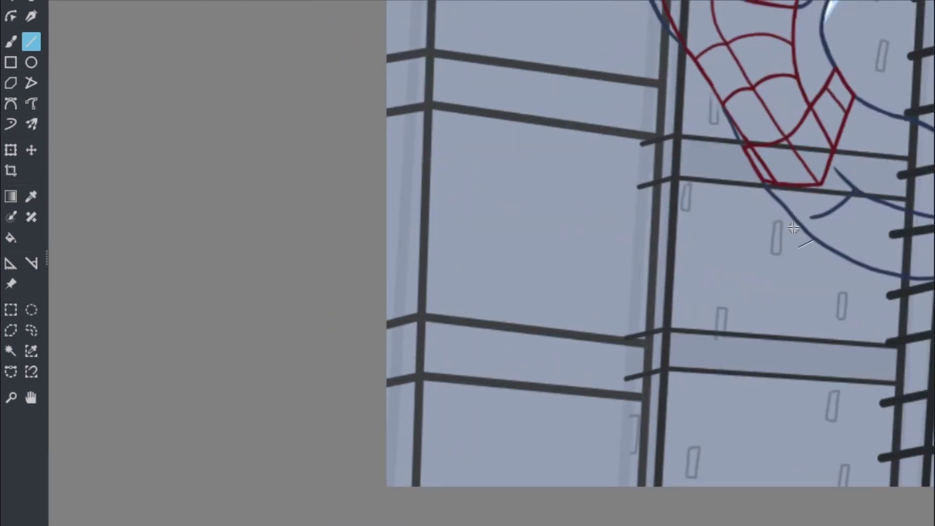
Draw vertical bars between the left building's bands and erase the neighbouring building's line ends that overlap its edge.
{"action": "scroll", "coordinate": [793, 227], "scroll_direction": "down", "scroll_amount": 3}
{"action": "scroll", "coordinate": [524, 439], "scroll_direction": "up", "scroll_amount": 3}
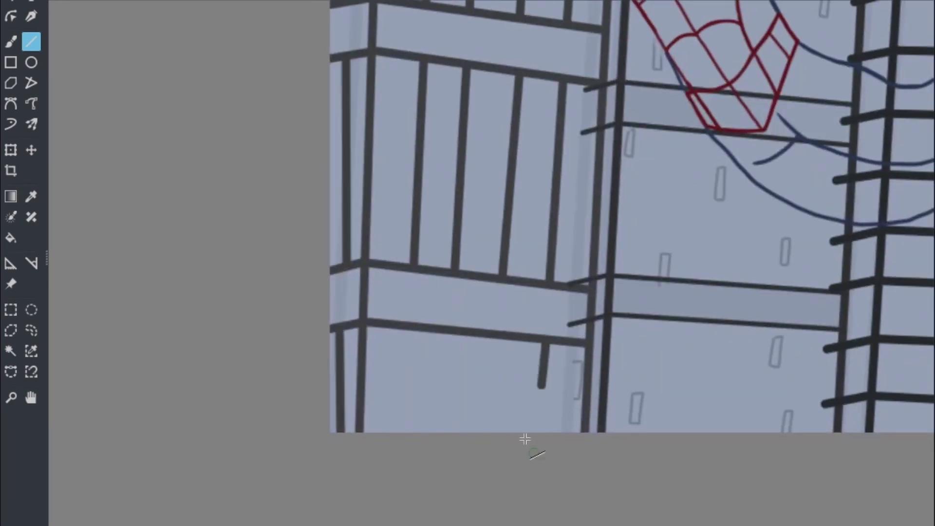
{"action": "key", "text": "b"}
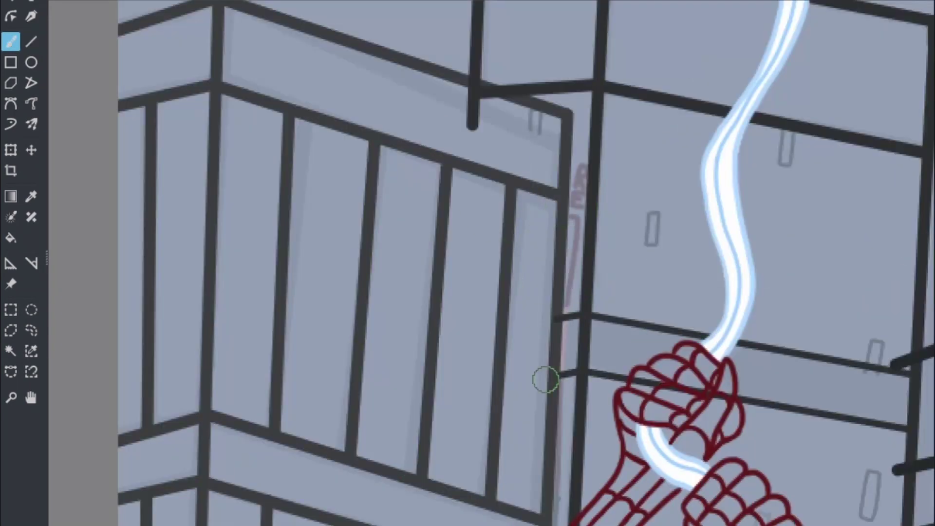
{"action": "scroll", "coordinate": [445, 240], "scroll_direction": "down", "scroll_amount": 4}
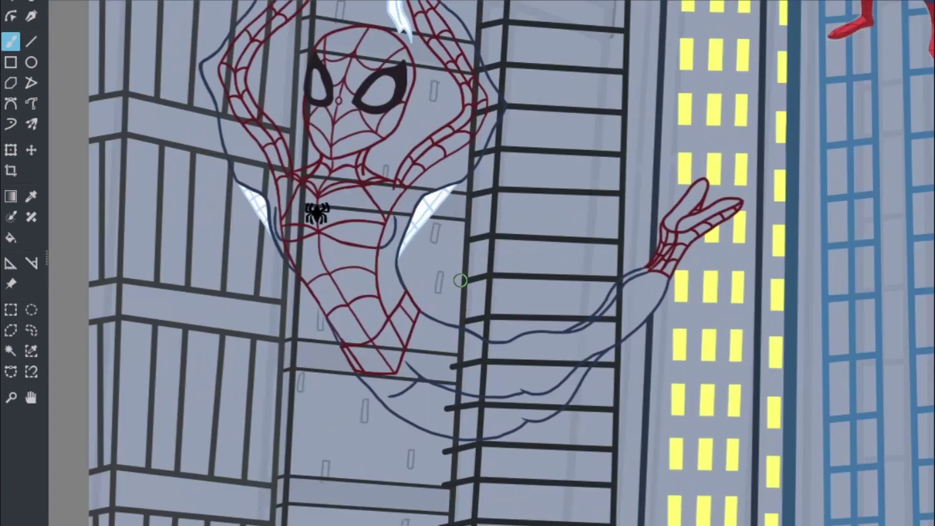
Try outlining and filling the small sketched windows around Spider-Man's head in light blue.
{"action": "scroll", "coordinate": [445, 240], "scroll_direction": "up", "scroll_amount": 6}
{"action": "key", "text": "v"}
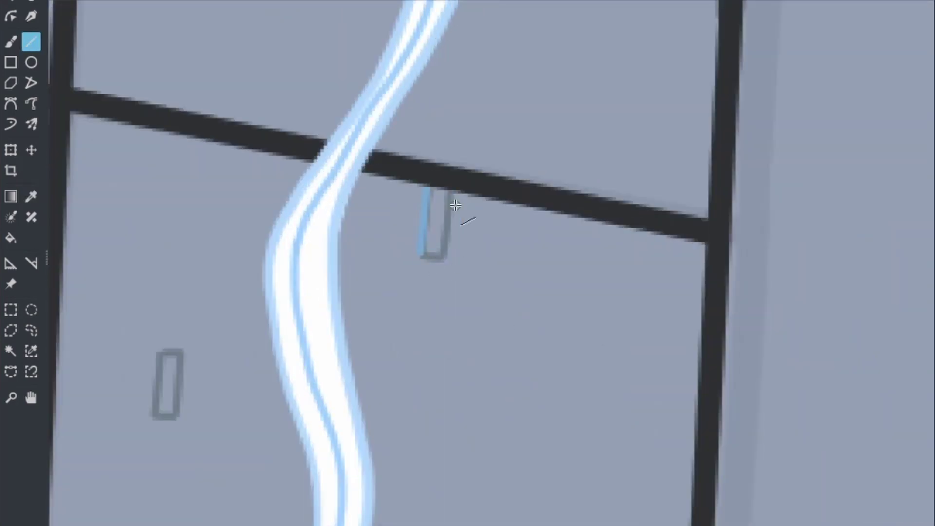
{"action": "scroll", "coordinate": [631, 242], "scroll_direction": "down", "scroll_amount": 2}
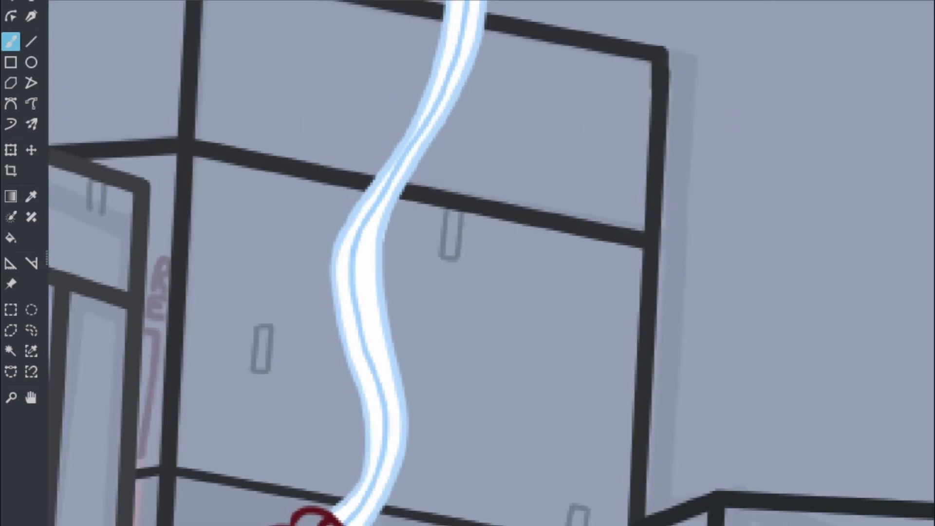
{"action": "scroll", "coordinate": [463, 214], "scroll_direction": "up", "scroll_amount": 1}
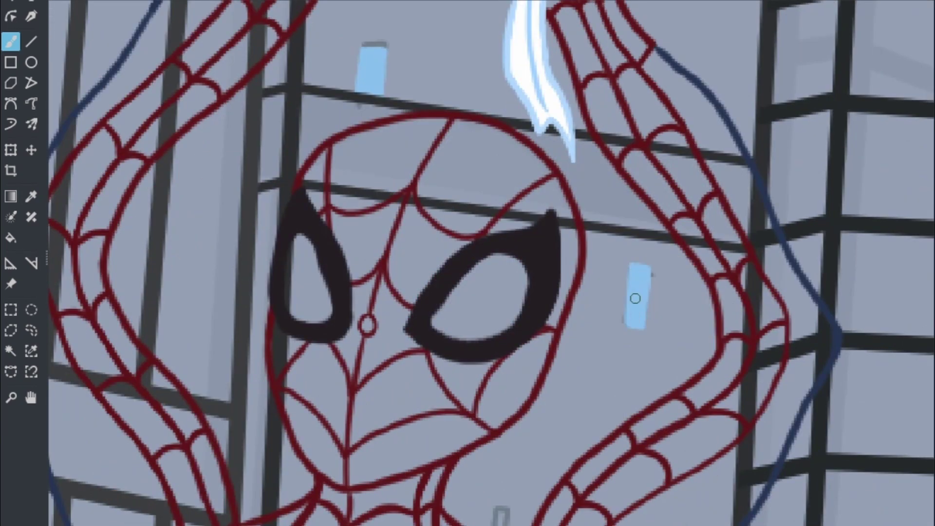
Draw slanted light blue windows with straight lines down the building behind Spider-Man, fill them and trim the overhanging ends.
{"action": "key", "text": "v"}
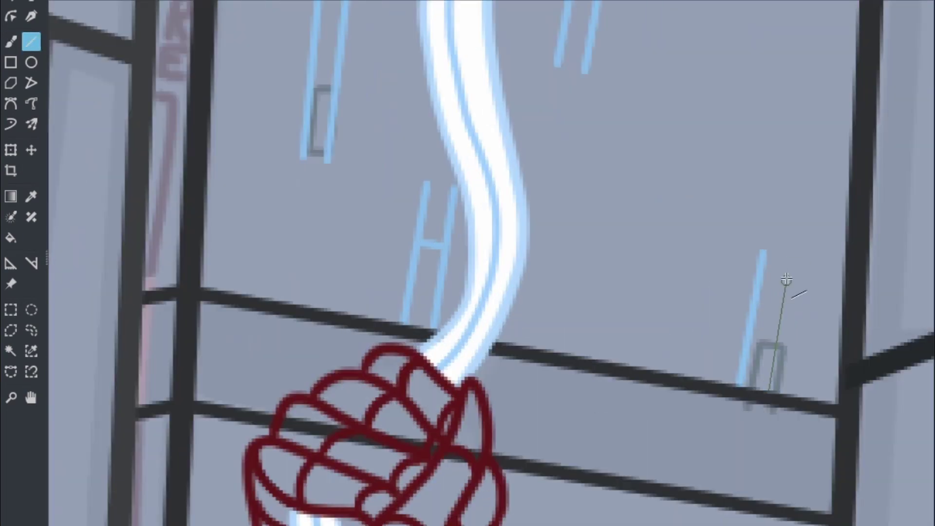
{"action": "key", "text": "b"}
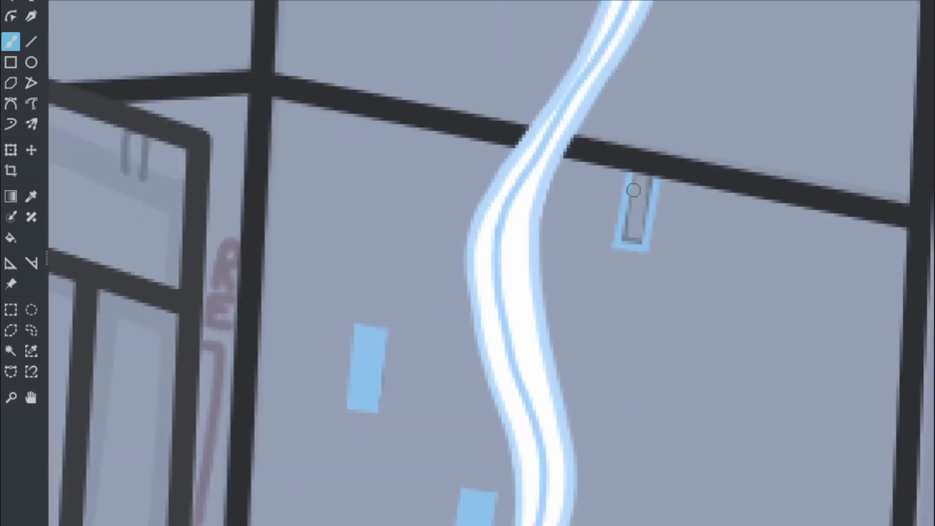
{"action": "key", "text": "v"}
{"action": "left_click_drag", "start_coordinate": [570, 325], "coordinate": [570, 324]}
{"action": "key", "text": "b"}
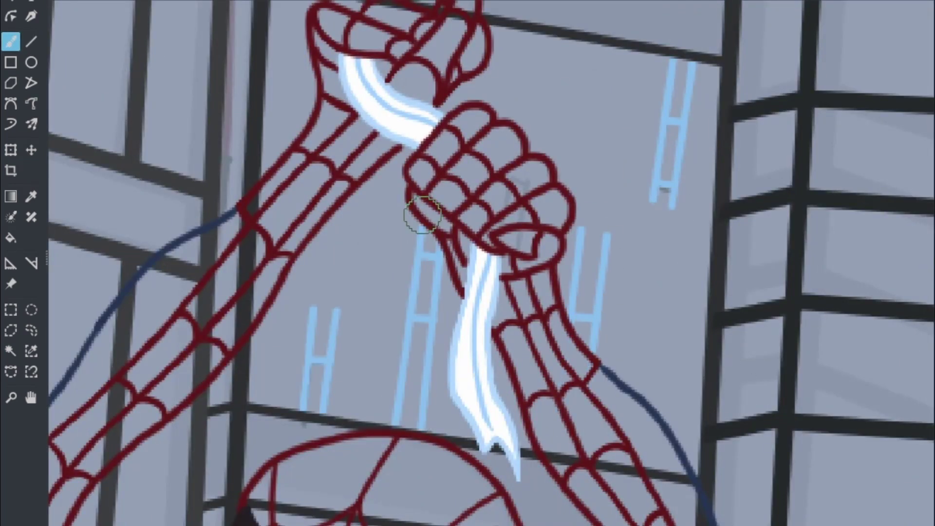
{"action": "key", "text": "v"}
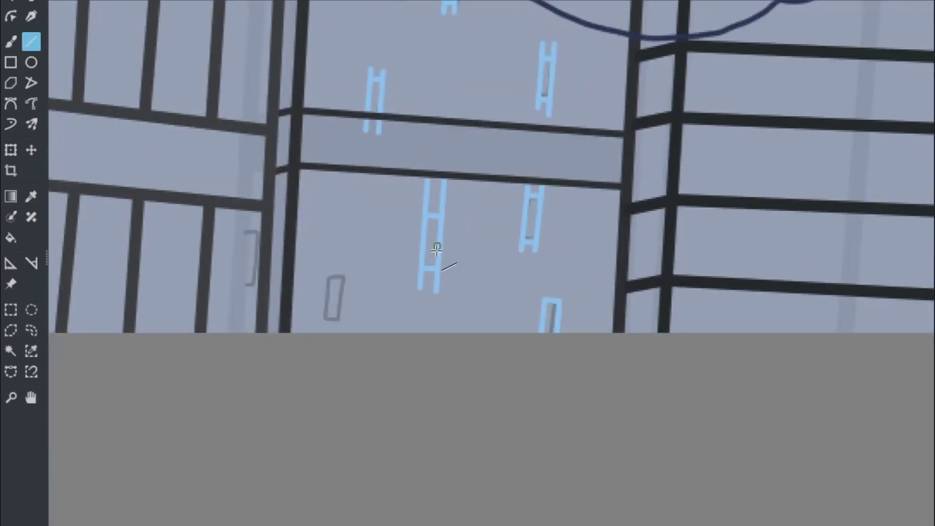
{"action": "key", "text": "b"}
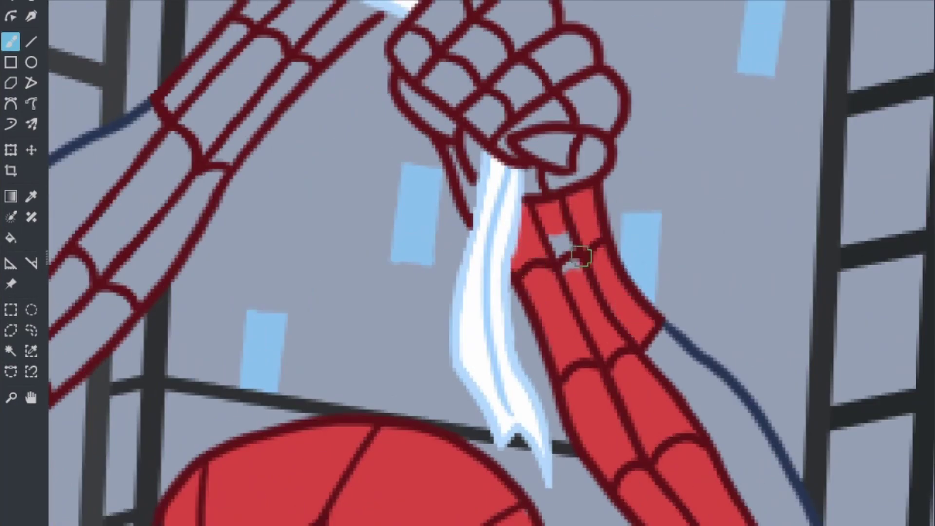
Finish painting the red suit areas of the arms and torso, and paint the outer arms and torso sides blue.
{"action": "scroll", "coordinate": [544, 74], "scroll_direction": "up", "scroll_amount": 6}
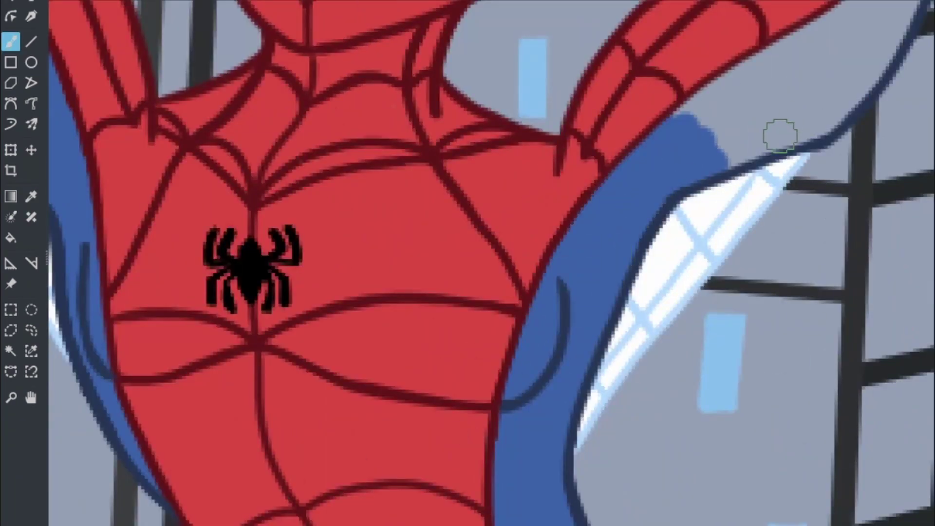
{"action": "scroll", "coordinate": [780, 135], "scroll_direction": "down", "scroll_amount": 3}
{"action": "left_click_drag", "start_coordinate": [646, 324], "coordinate": [747, 94]}
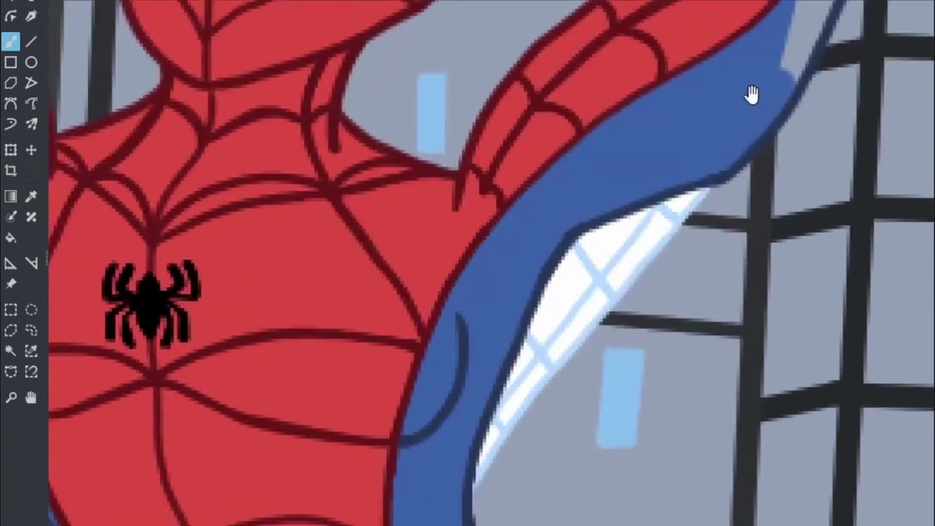
{"action": "scroll", "coordinate": [637, 177], "scroll_direction": "up", "scroll_amount": 5}
{"action": "scroll", "coordinate": [673, 199], "scroll_direction": "down", "scroll_amount": 5}
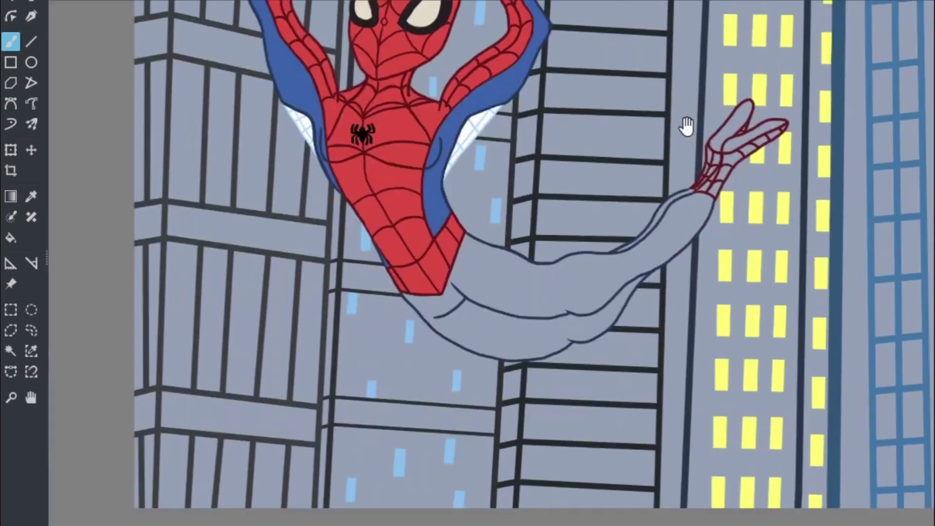
Paint the hips and both legs blue up to the top of the boot.
{"action": "scroll", "coordinate": [684, 125], "scroll_direction": "up", "scroll_amount": 5}
{"action": "left_click_drag", "start_coordinate": [302, 313], "coordinate": [755, 265]}
{"action": "scroll", "coordinate": [699, 359], "scroll_direction": "down", "scroll_amount": 5}
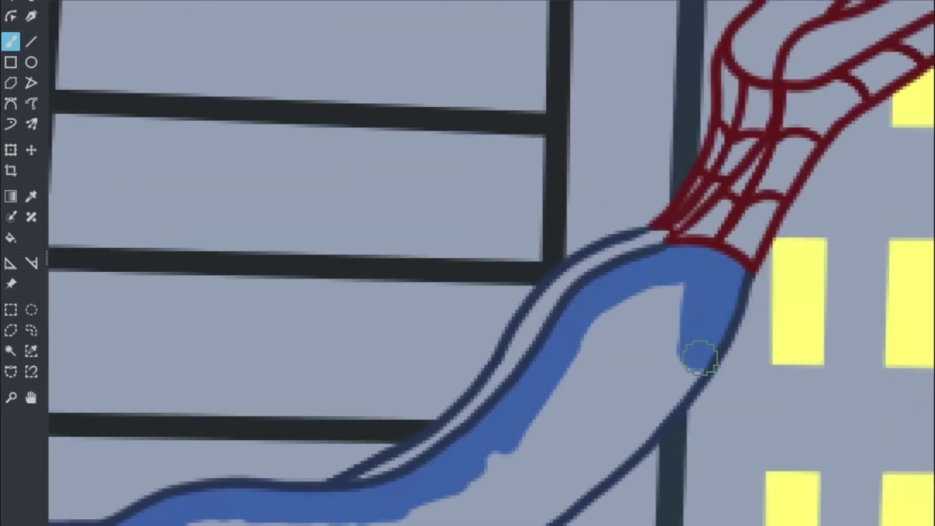
{"action": "scroll", "coordinate": [804, 94], "scroll_direction": "up", "scroll_amount": 5}
{"action": "scroll", "coordinate": [804, 94], "scroll_direction": "down", "scroll_amount": 5}
Paint the webbed part of the raised boot red and both soles light red.
{"action": "scroll", "coordinate": [497, 449], "scroll_direction": "up", "scroll_amount": 5}
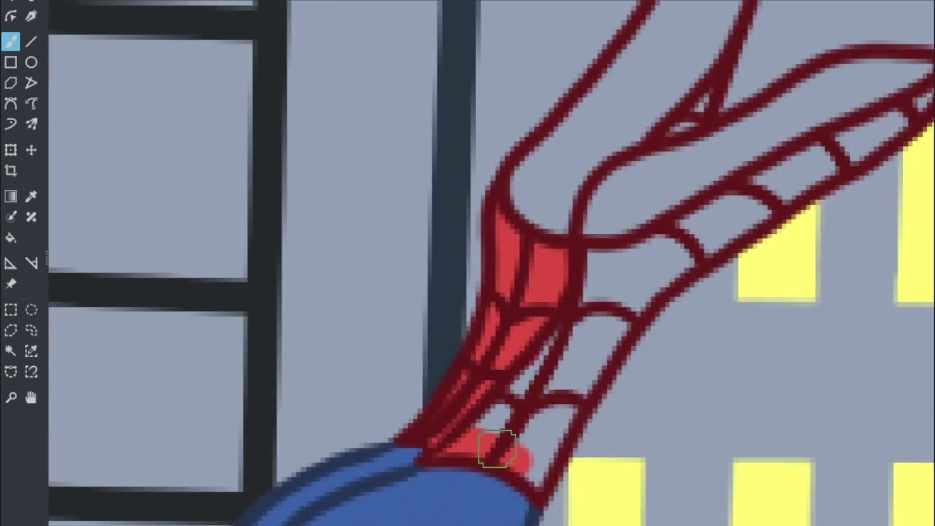
{"action": "left_click_drag", "start_coordinate": [592, 252], "coordinate": [901, 112]}
{"action": "scroll", "coordinate": [538, 407], "scroll_direction": "down", "scroll_amount": 5}
{"action": "scroll", "coordinate": [449, 199], "scroll_direction": "up", "scroll_amount": 5}
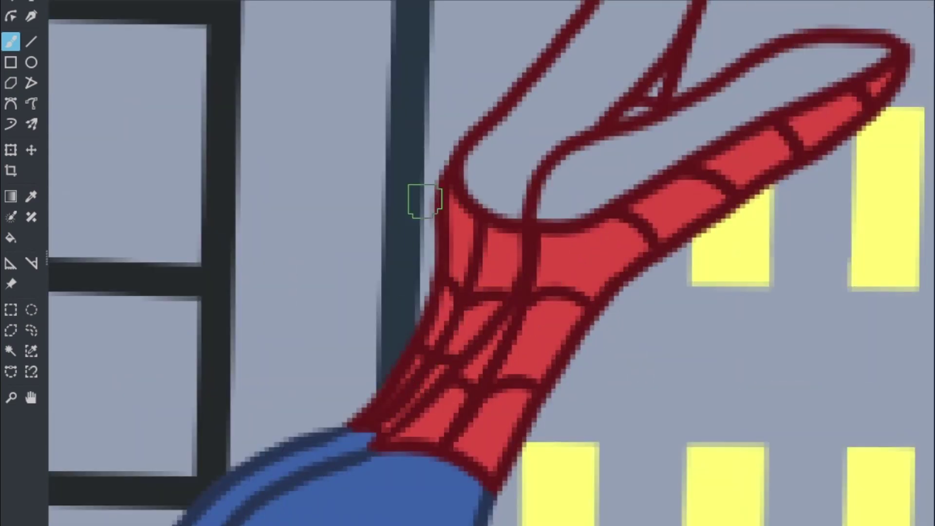
{"action": "left_click_drag", "start_coordinate": [477, 146], "coordinate": [512, 204]}
{"action": "scroll", "coordinate": [511, 204], "scroll_direction": "down", "scroll_amount": 5}
{"action": "scroll", "coordinate": [414, 292], "scroll_direction": "up", "scroll_amount": 5}
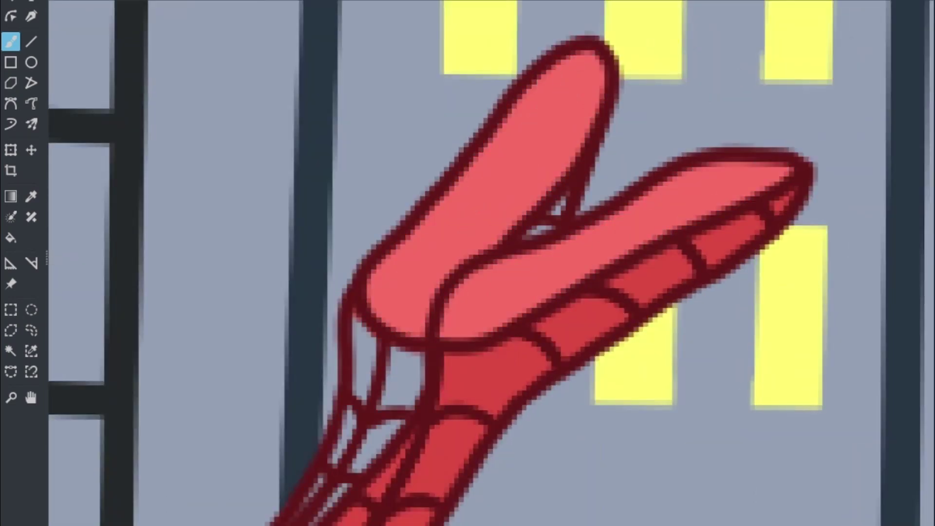
Paint the mask's eyes cream and the right tower's walls and windows in shades of blue.
{"action": "scroll", "coordinate": [565, 402], "scroll_direction": "down", "scroll_amount": 5}
{"action": "scroll", "coordinate": [449, 267], "scroll_direction": "up", "scroll_amount": 10}
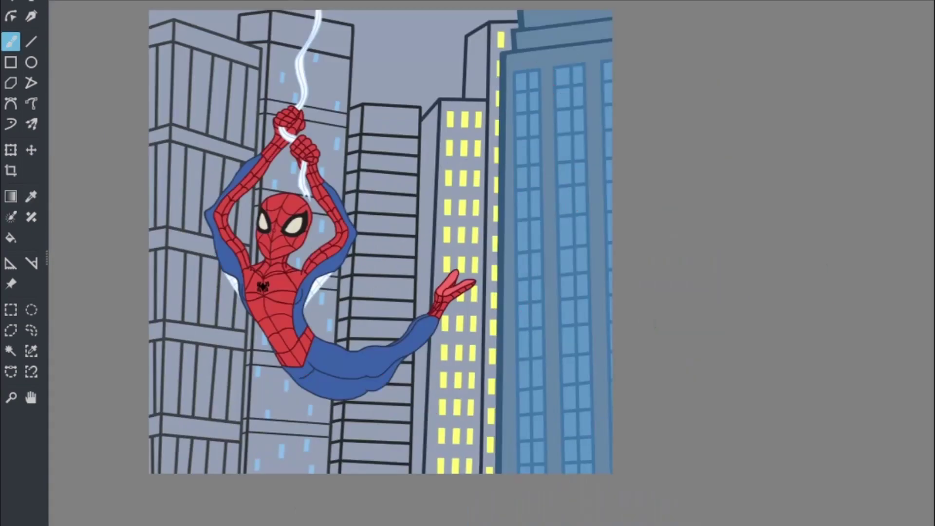
Paint the front of the yellow-windowed tower slate blue and the side of the building behind it darker slate.
{"action": "scroll", "coordinate": [563, 104], "scroll_direction": "up", "scroll_amount": 5}
{"action": "left_click_drag", "start_coordinate": [536, 221], "coordinate": [577, 242]}
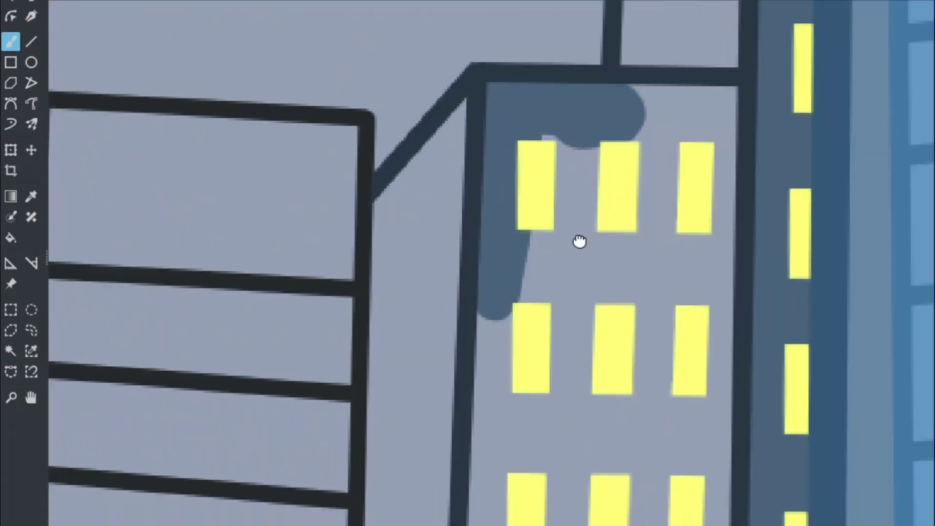
{"action": "scroll", "coordinate": [439, 95], "scroll_direction": "down", "scroll_amount": 3}
{"action": "scroll", "coordinate": [463, 126], "scroll_direction": "up", "scroll_amount": 3}
{"action": "scroll", "coordinate": [567, 156], "scroll_direction": "down", "scroll_amount": 5}
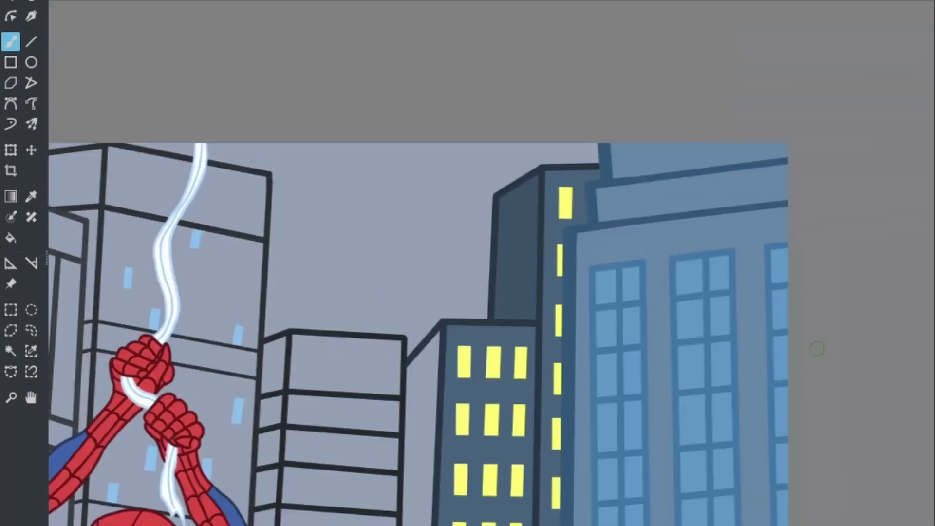
Paint the side wall of the yellow-windowed tower a darker slate blue.
{"action": "scroll", "coordinate": [536, 203], "scroll_direction": "up", "scroll_amount": 6}
{"action": "left_click_drag", "start_coordinate": [502, 336], "coordinate": [536, 204]}
{"action": "scroll", "coordinate": [536, 203], "scroll_direction": "down", "scroll_amount": 6}
{"action": "key", "text": "p"}
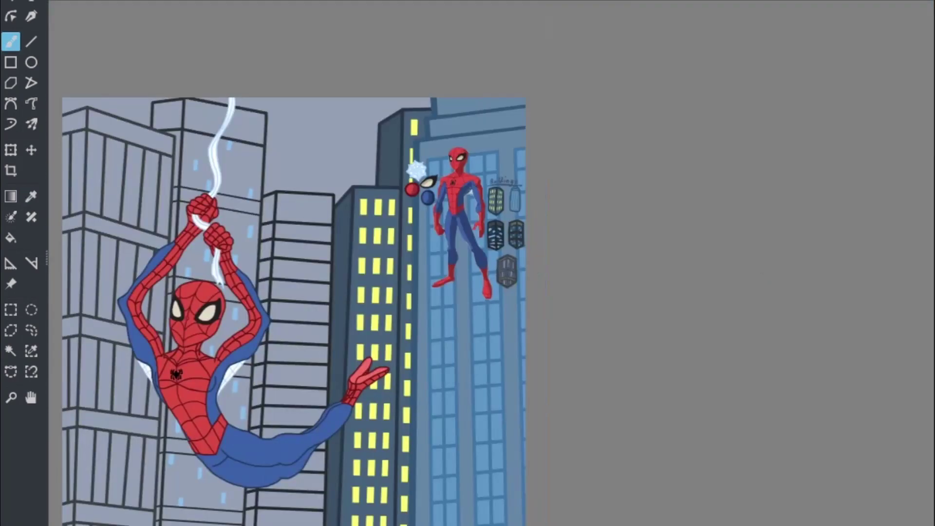
Paint the middle building's top section dark grey and its floors dark blue, with darker shades on the side face.
{"action": "scroll", "coordinate": [716, 244], "scroll_direction": "up", "scroll_amount": 6}
{"action": "scroll", "coordinate": [536, 243], "scroll_direction": "down", "scroll_amount": 4}
{"action": "key", "text": "l"}
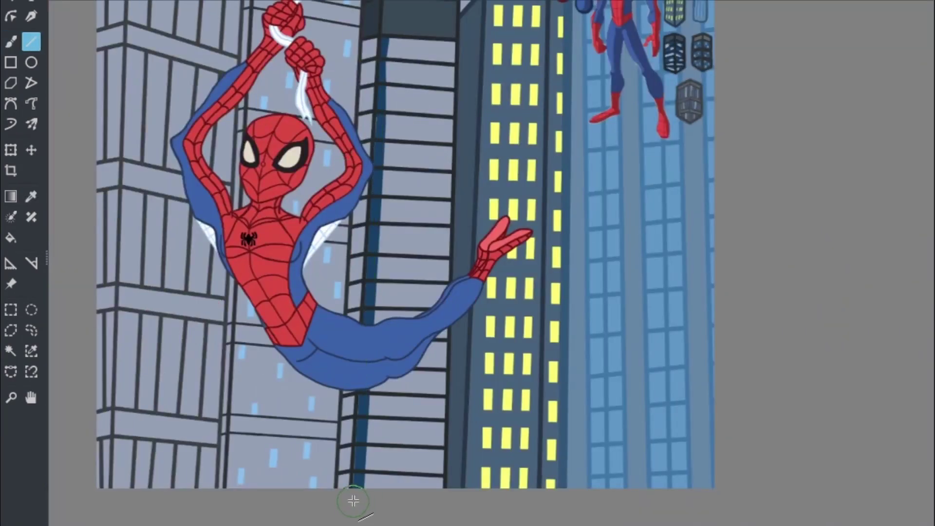
{"action": "scroll", "coordinate": [376, 184], "scroll_direction": "up", "scroll_amount": 4}
{"action": "scroll", "coordinate": [497, 202], "scroll_direction": "down", "scroll_amount": 4}
{"action": "scroll", "coordinate": [386, 196], "scroll_direction": "up", "scroll_amount": 6}
{"action": "key", "text": "b"}
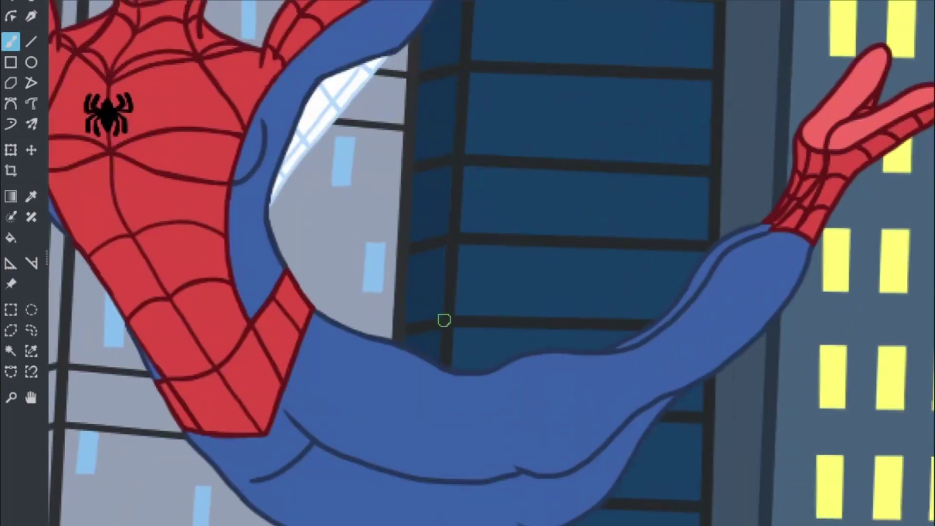
Paint pale blue window blocks on the upper floors of the middle building's front and side.
{"action": "scroll", "coordinate": [444, 320], "scroll_direction": "down", "scroll_amount": 5}
{"action": "scroll", "coordinate": [612, 204], "scroll_direction": "up", "scroll_amount": 6}
{"action": "left_click_drag", "start_coordinate": [506, 264], "coordinate": [614, 254]}
{"action": "key", "text": "ctrl+z"}
{"action": "scroll", "coordinate": [562, 265], "scroll_direction": "down", "scroll_amount": 3}
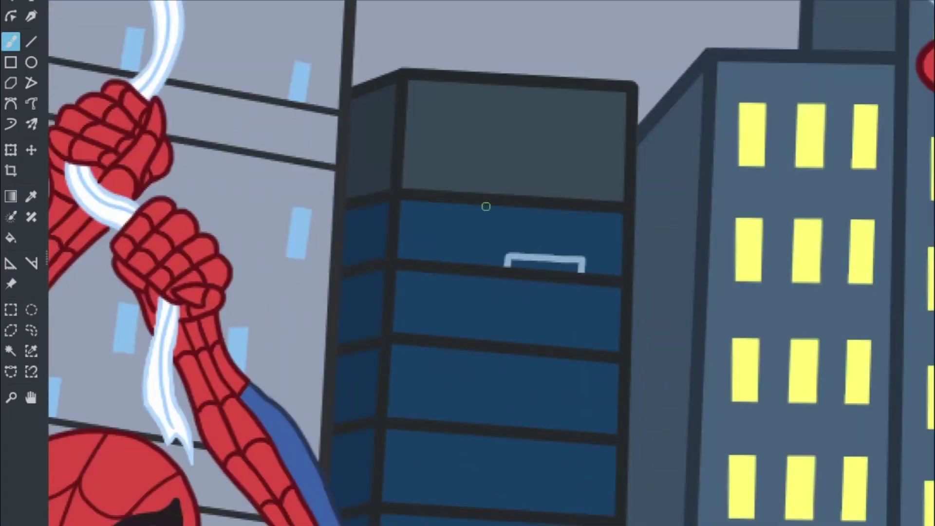
{"action": "scroll", "coordinate": [484, 205], "scroll_direction": "up", "scroll_amount": 3}
{"action": "key", "text": "l"}
{"action": "left_click_drag", "start_coordinate": [408, 182], "coordinate": [509, 200]}
{"action": "scroll", "coordinate": [521, 215], "scroll_direction": "up", "scroll_amount": 2}
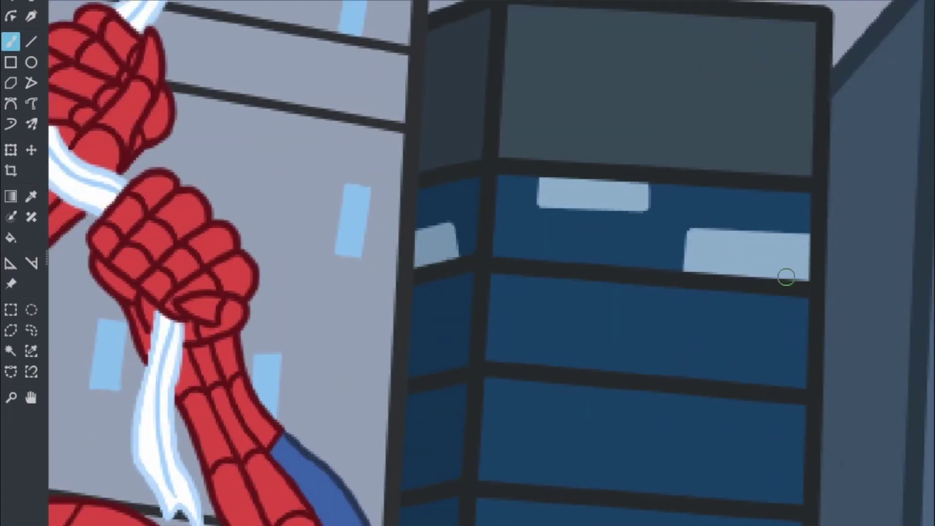
Add staggered pale blue windows to the middle building's remaining floors down past the raised leg.
{"action": "scroll", "coordinate": [786, 277], "scroll_direction": "down", "scroll_amount": 5}
{"action": "scroll", "coordinate": [382, 292], "scroll_direction": "up", "scroll_amount": 7}
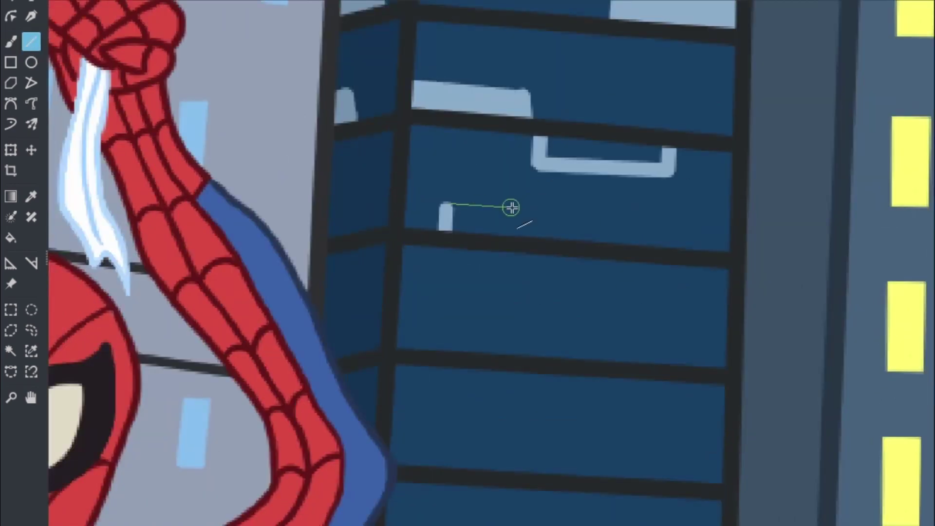
{"action": "key", "text": "b"}
{"action": "scroll", "coordinate": [394, 183], "scroll_direction": "down", "scroll_amount": 5}
{"action": "scroll", "coordinate": [461, 173], "scroll_direction": "up", "scroll_amount": 5}
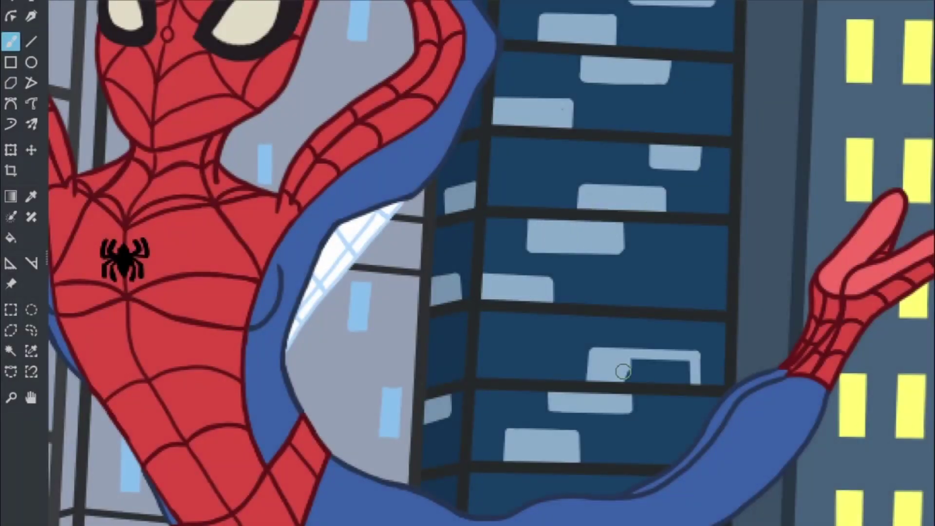
Paint the top section of the building behind the web line grey and its horizontal bands near-black.
{"action": "scroll", "coordinate": [623, 372], "scroll_direction": "down", "scroll_amount": 5}
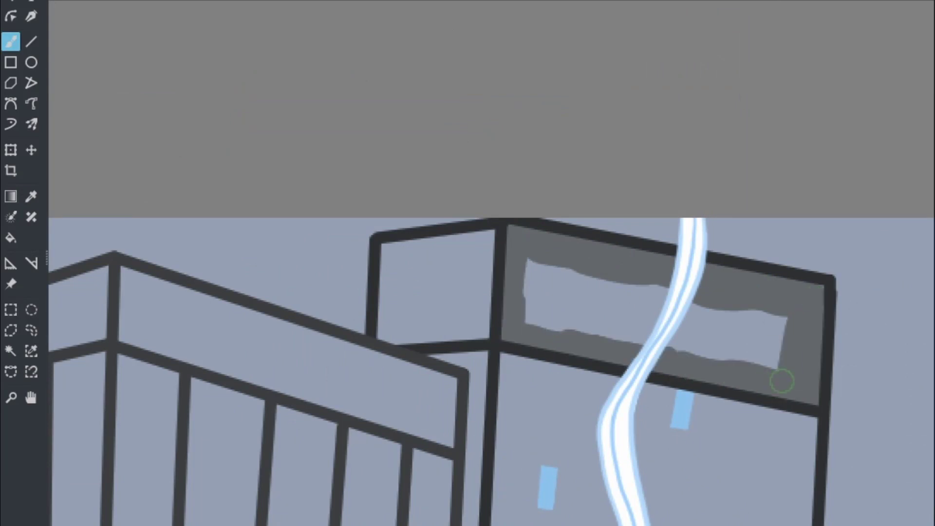
{"action": "scroll", "coordinate": [782, 381], "scroll_direction": "up", "scroll_amount": 2}
{"action": "scroll", "coordinate": [753, 248], "scroll_direction": "down", "scroll_amount": 5}
{"action": "scroll", "coordinate": [495, 153], "scroll_direction": "up", "scroll_amount": 5}
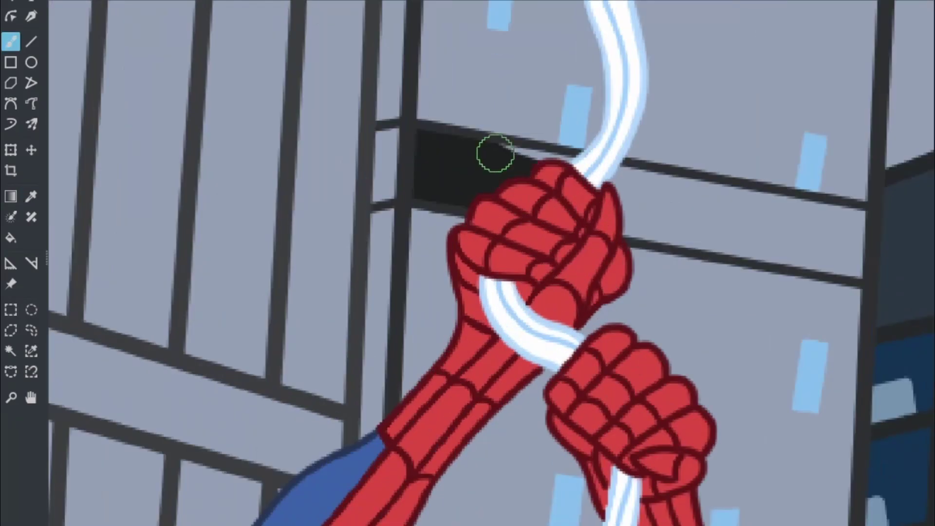
{"action": "scroll", "coordinate": [400, 137], "scroll_direction": "down", "scroll_amount": 10}
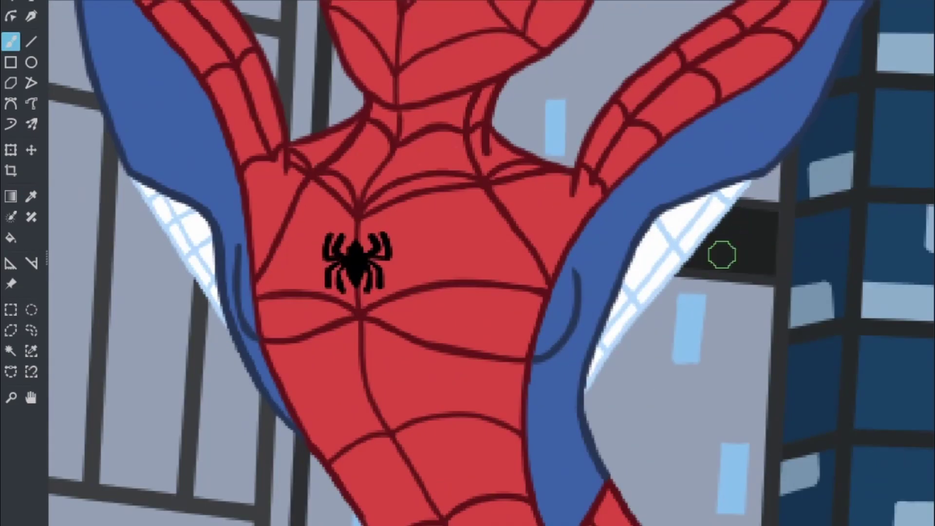
{"action": "scroll", "coordinate": [554, 123], "scroll_direction": "up", "scroll_amount": 3}
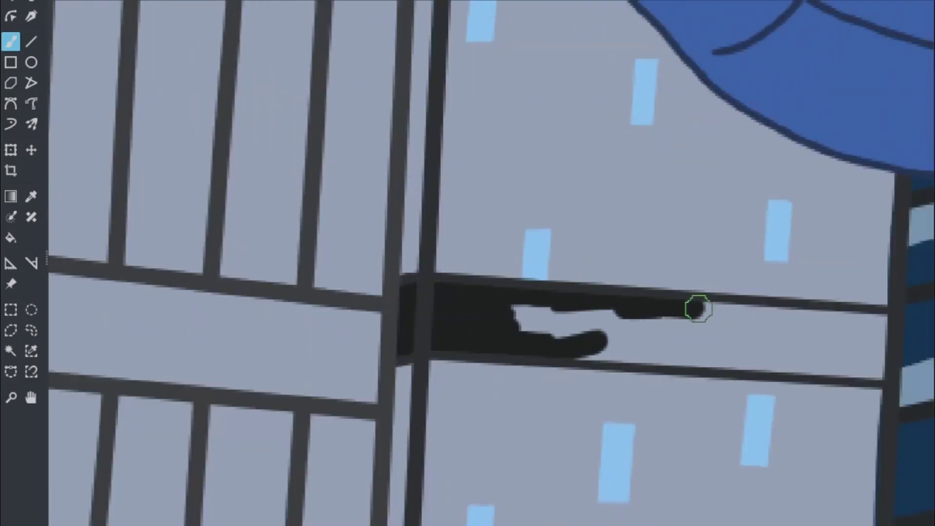
{"action": "scroll", "coordinate": [603, 318], "scroll_direction": "down", "scroll_amount": 5}
Paint the black-banded building's front walls medium blue and its narrow side face darker blue.
{"action": "scroll", "coordinate": [579, 298], "scroll_direction": "up", "scroll_amount": 4}
{"action": "scroll", "coordinate": [580, 299], "scroll_direction": "down", "scroll_amount": 2}
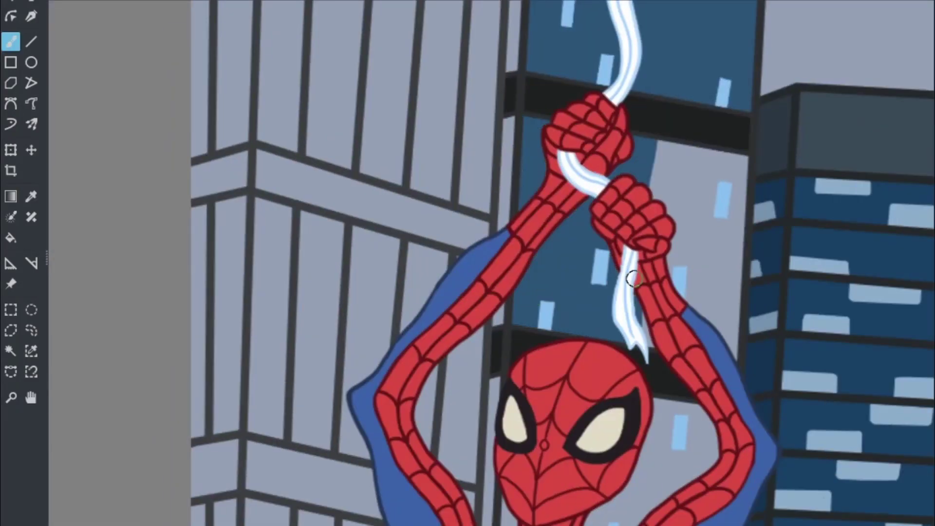
{"action": "scroll", "coordinate": [522, 258], "scroll_direction": "up", "scroll_amount": 3}
{"action": "scroll", "coordinate": [523, 258], "scroll_direction": "down", "scroll_amount": 2}
{"action": "scroll", "coordinate": [698, 265], "scroll_direction": "up", "scroll_amount": 3}
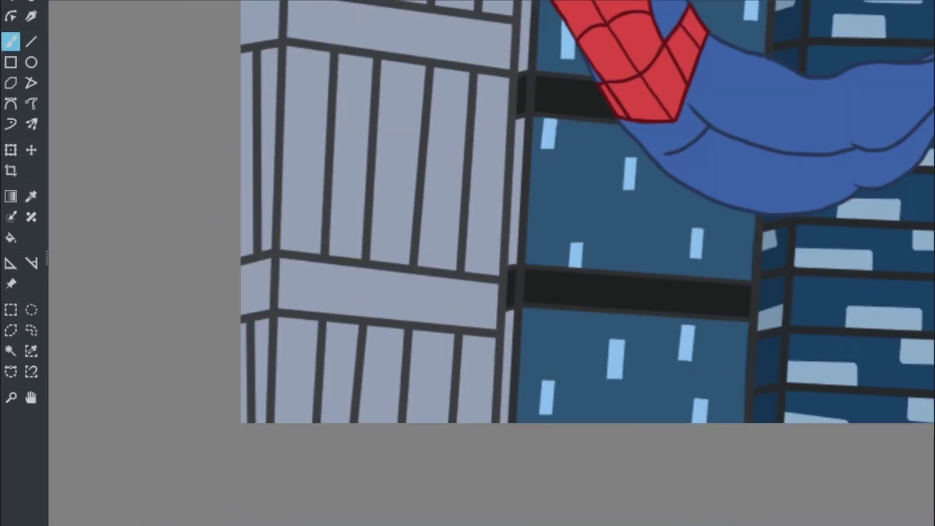
{"action": "scroll", "coordinate": [563, 292], "scroll_direction": "down", "scroll_amount": 3}
{"action": "scroll", "coordinate": [574, 101], "scroll_direction": "up", "scroll_amount": 1}
{"action": "scroll", "coordinate": [574, 100], "scroll_direction": "down", "scroll_amount": 2}
{"action": "scroll", "coordinate": [567, 343], "scroll_direction": "up", "scroll_amount": 4}
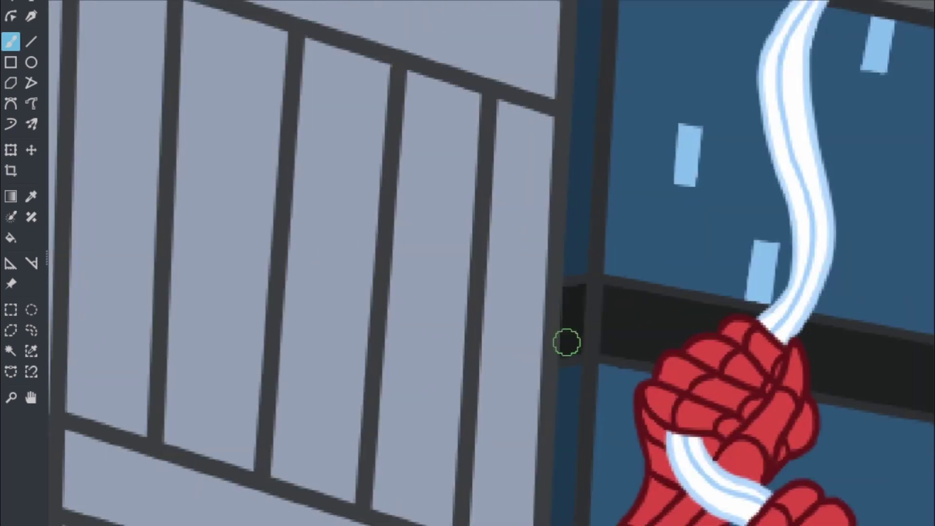
Paint the leftmost building's horizontal bands slate grey, using a darker slate on its side face.
{"action": "scroll", "coordinate": [536, 296], "scroll_direction": "down", "scroll_amount": 5}
{"action": "scroll", "coordinate": [541, 210], "scroll_direction": "up", "scroll_amount": 5}
{"action": "left_click_drag", "start_coordinate": [541, 209], "coordinate": [686, 267]}
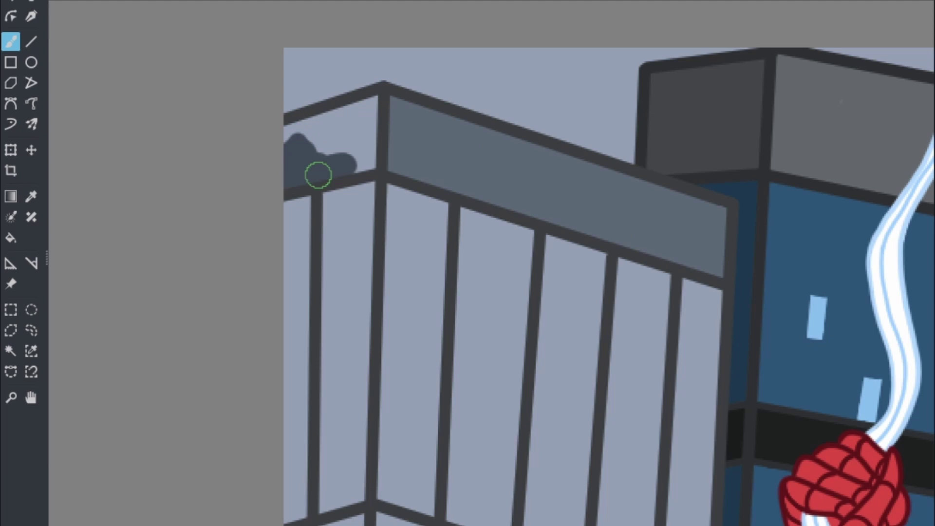
{"action": "scroll", "coordinate": [810, 174], "scroll_direction": "down", "scroll_amount": 2}
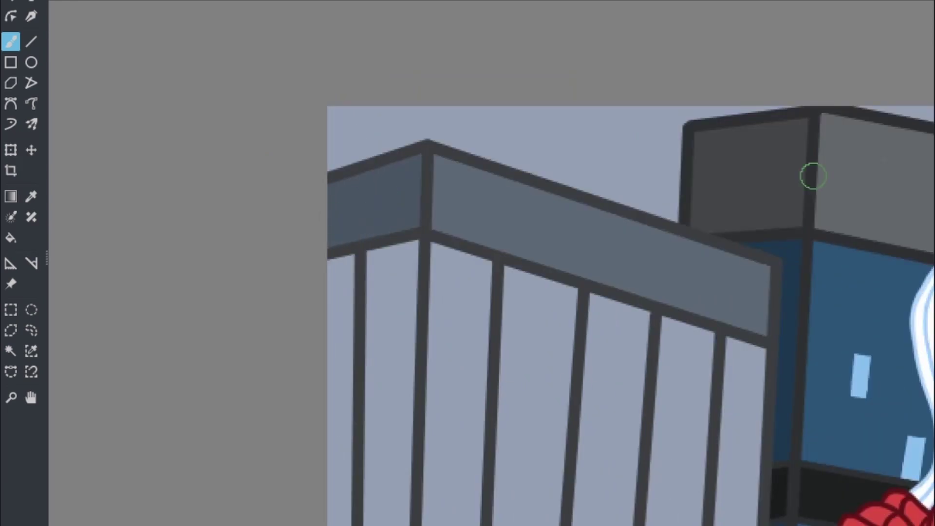
{"action": "scroll", "coordinate": [392, 268], "scroll_direction": "up", "scroll_amount": 2}
{"action": "scroll", "coordinate": [349, 257], "scroll_direction": "down", "scroll_amount": 2}
{"action": "left_click_drag", "start_coordinate": [285, 214], "coordinate": [547, 258]}
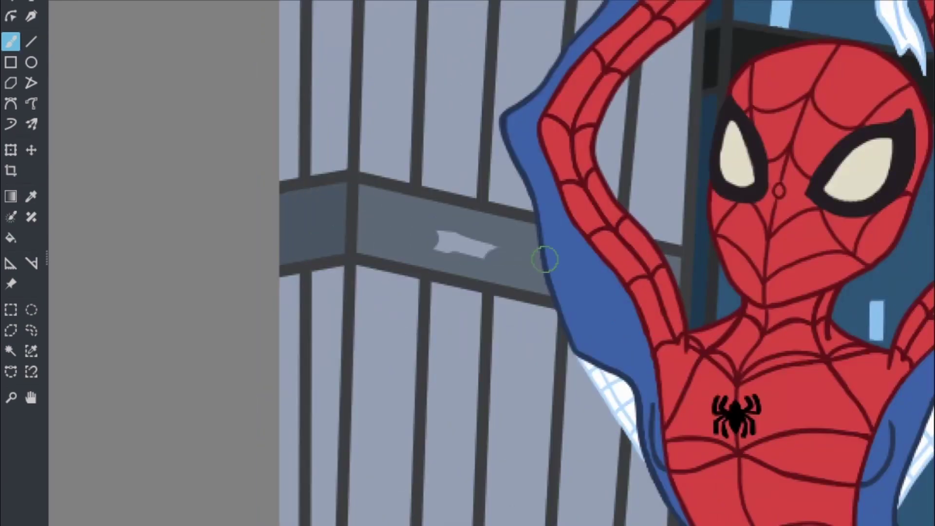
{"action": "scroll", "coordinate": [546, 259], "scroll_direction": "up", "scroll_amount": 2}
{"action": "scroll", "coordinate": [455, 177], "scroll_direction": "down", "scroll_amount": 3}
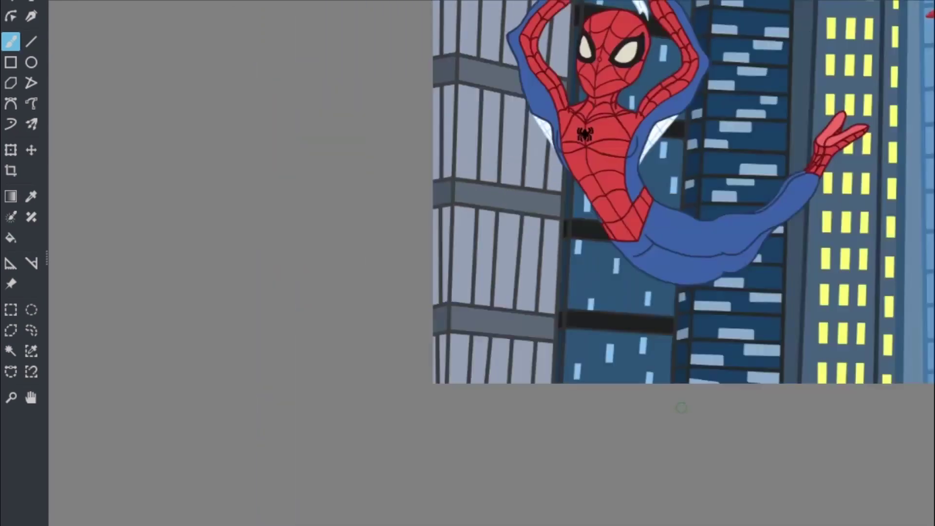
Paint the leftmost building's upper front panels in alternating slate, dark blue and light blue.
{"action": "scroll", "coordinate": [614, 320], "scroll_direction": "up", "scroll_amount": 3}
{"action": "scroll", "coordinate": [713, 255], "scroll_direction": "down", "scroll_amount": 3}
{"action": "key", "text": "b"}
{"action": "scroll", "coordinate": [359, 111], "scroll_direction": "up", "scroll_amount": 3}
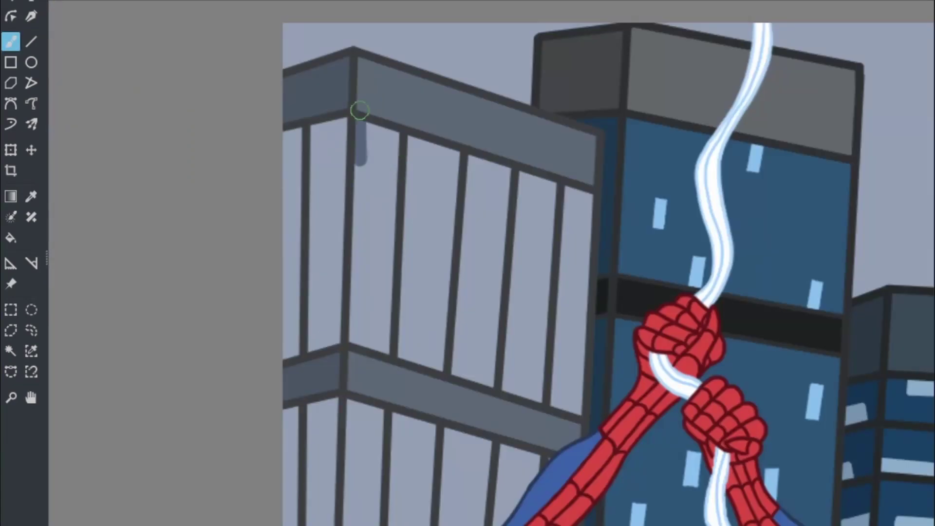
{"action": "scroll", "coordinate": [516, 297], "scroll_direction": "down", "scroll_amount": 3}
{"action": "scroll", "coordinate": [452, 179], "scroll_direction": "up", "scroll_amount": 3}
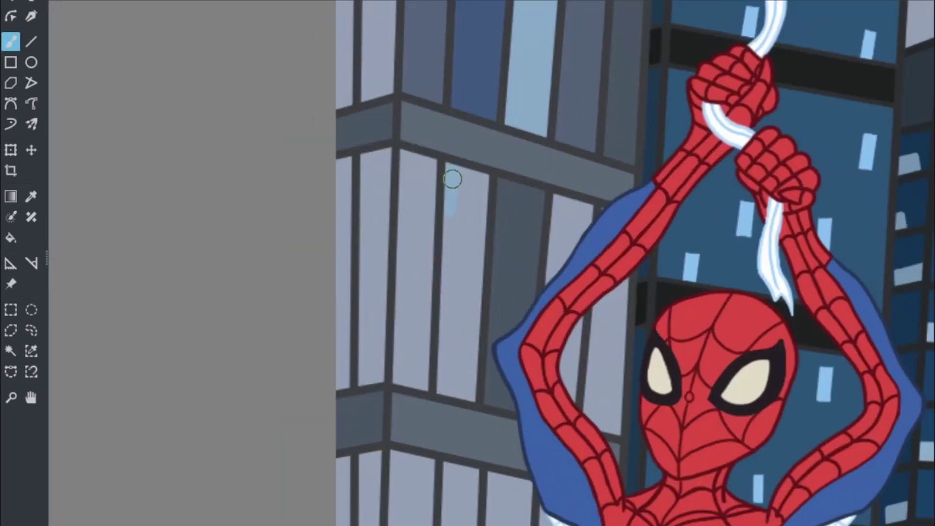
Fill the leftmost building's lower front panels with a mix of slate, dark blue and light blue.
{"action": "scroll", "coordinate": [591, 296], "scroll_direction": "down", "scroll_amount": 5}
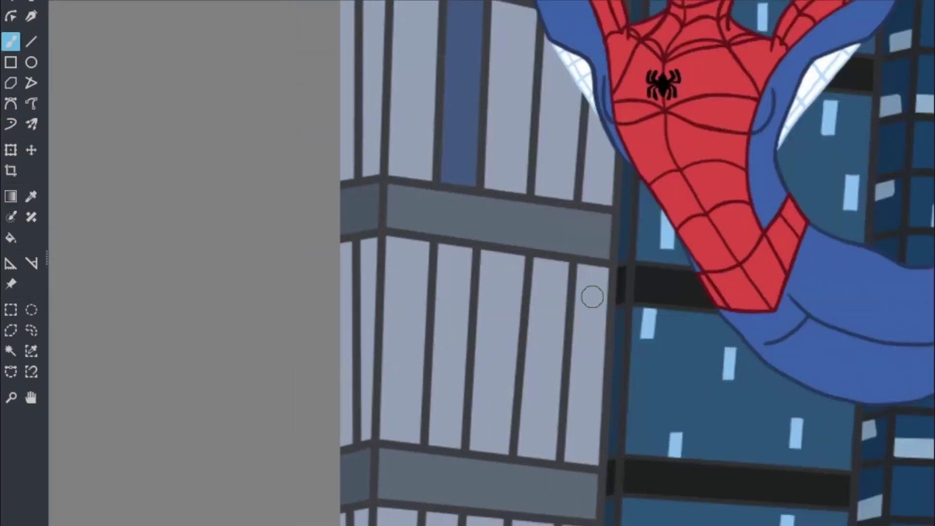
{"action": "scroll", "coordinate": [450, 277], "scroll_direction": "up", "scroll_amount": 3}
{"action": "scroll", "coordinate": [563, 491], "scroll_direction": "down", "scroll_amount": 2}
{"action": "scroll", "coordinate": [564, 492], "scroll_direction": "up", "scroll_amount": 3}
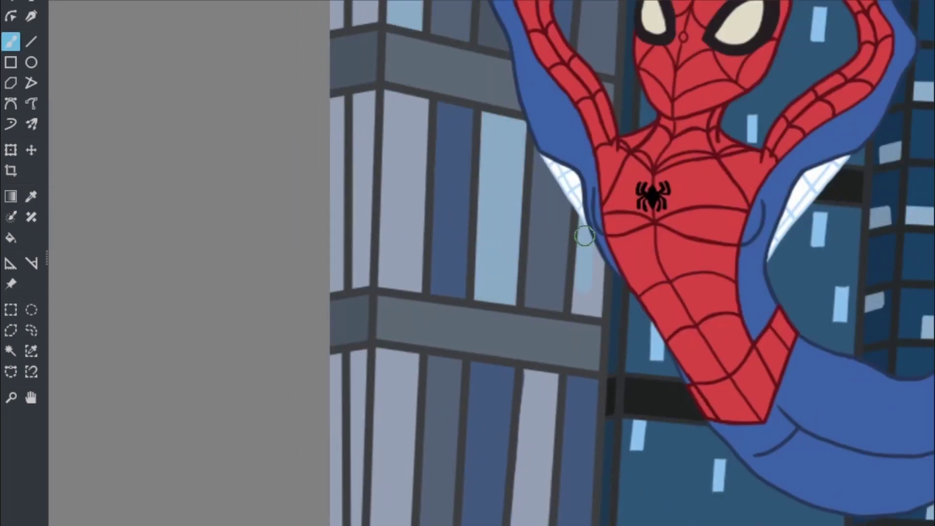
{"action": "scroll", "coordinate": [620, 253], "scroll_direction": "down", "scroll_amount": 3}
{"action": "scroll", "coordinate": [414, 359], "scroll_direction": "up", "scroll_amount": 3}
{"action": "scroll", "coordinate": [509, 322], "scroll_direction": "down", "scroll_amount": 3}
{"action": "left_click_drag", "start_coordinate": [508, 349], "coordinate": [512, 272]}
{"action": "scroll", "coordinate": [509, 323], "scroll_direction": "down", "scroll_amount": 3}
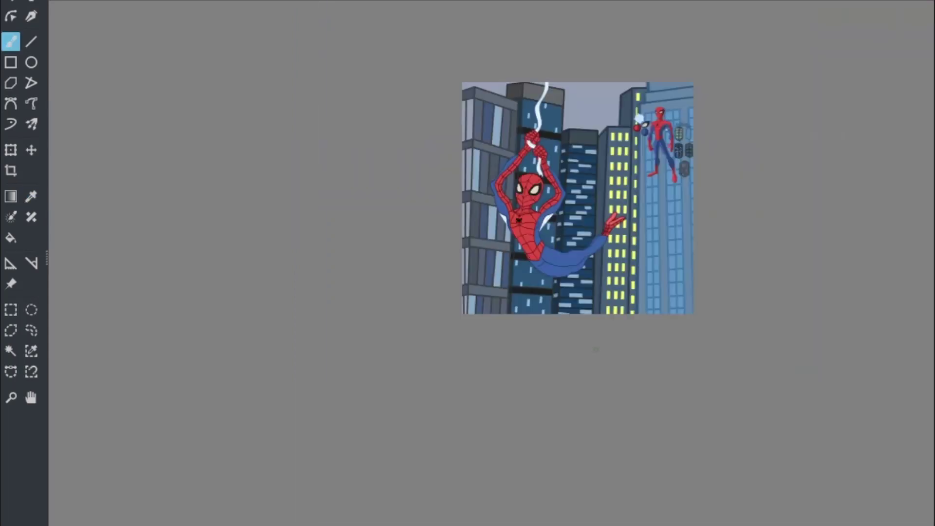
Paint the narrow side-face panels of the leftmost building in darker slate, blue and light blue shades.
{"action": "scroll", "coordinate": [536, 244], "scroll_direction": "up", "scroll_amount": 3}
{"action": "scroll", "coordinate": [761, 264], "scroll_direction": "down", "scroll_amount": 3}
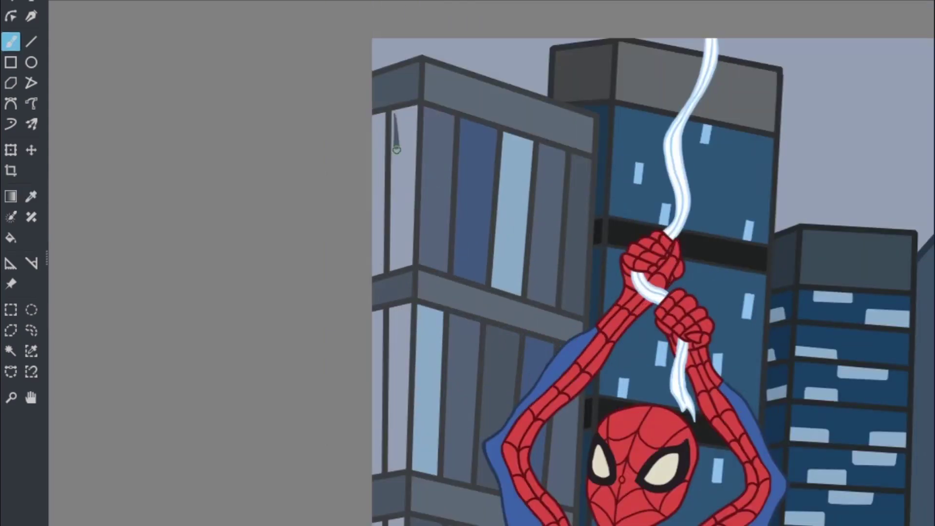
{"action": "scroll", "coordinate": [570, 247], "scroll_direction": "up", "scroll_amount": 3}
{"action": "key", "text": "p"}
{"action": "scroll", "coordinate": [538, 242], "scroll_direction": "down", "scroll_amount": 10}
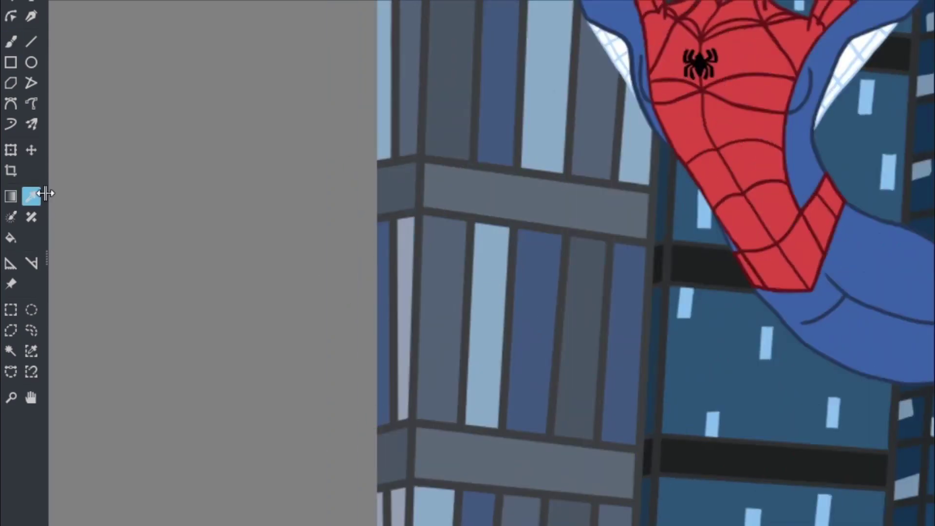
{"action": "scroll", "coordinate": [568, 334], "scroll_direction": "down", "scroll_amount": 3}
{"action": "scroll", "coordinate": [657, 307], "scroll_direction": "down", "scroll_amount": 2}
{"action": "scroll", "coordinate": [658, 292], "scroll_direction": "right", "scroll_amount": 3}
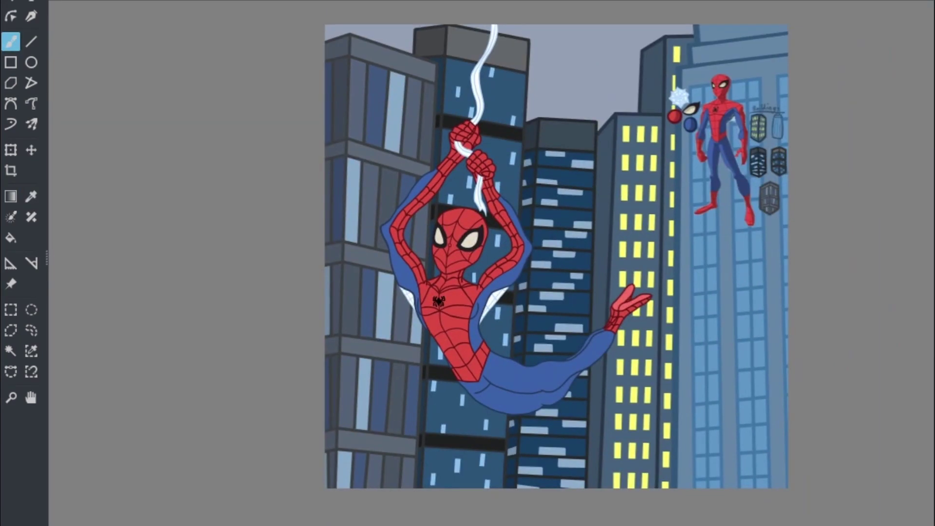
Paint the sky behind the buildings dark navy blue.
{"action": "scroll", "coordinate": [351, 146], "scroll_direction": "up", "scroll_amount": 5}
{"action": "scroll", "coordinate": [636, 245], "scroll_direction": "up", "scroll_amount": 3}
{"action": "scroll", "coordinate": [636, 245], "scroll_direction": "down", "scroll_amount": 6}
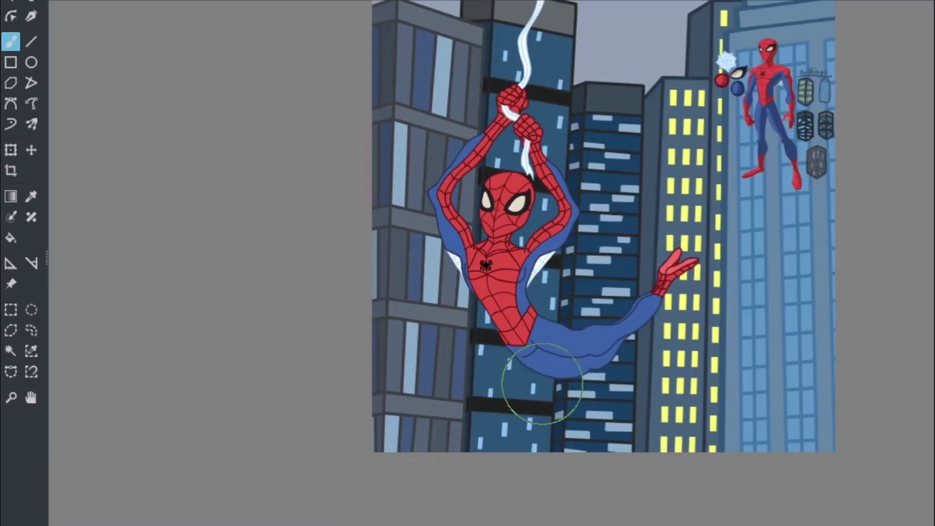
{"action": "scroll", "coordinate": [600, 214], "scroll_direction": "up", "scroll_amount": 1}
{"action": "scroll", "coordinate": [600, 214], "scroll_direction": "up", "scroll_amount": 3}
{"action": "scroll", "coordinate": [600, 215], "scroll_direction": "down", "scroll_amount": 2}
{"action": "scroll", "coordinate": [601, 214], "scroll_direction": "left", "scroll_amount": 2}
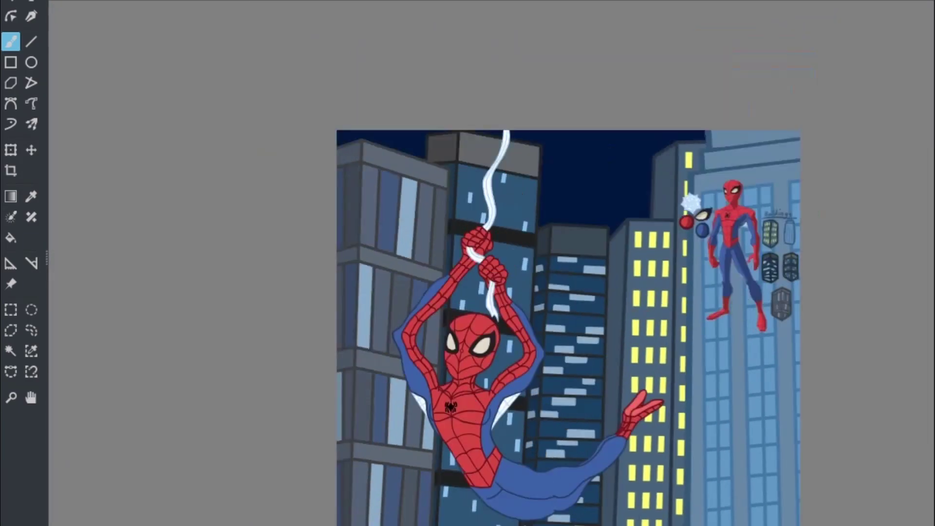
Add dark red shadows along the far side of the mask and across the neck.
{"action": "scroll", "coordinate": [626, 286], "scroll_direction": "up", "scroll_amount": 5}
{"action": "scroll", "coordinate": [627, 286], "scroll_direction": "left", "scroll_amount": 3}
{"action": "scroll", "coordinate": [613, 129], "scroll_direction": "up", "scroll_amount": 3}
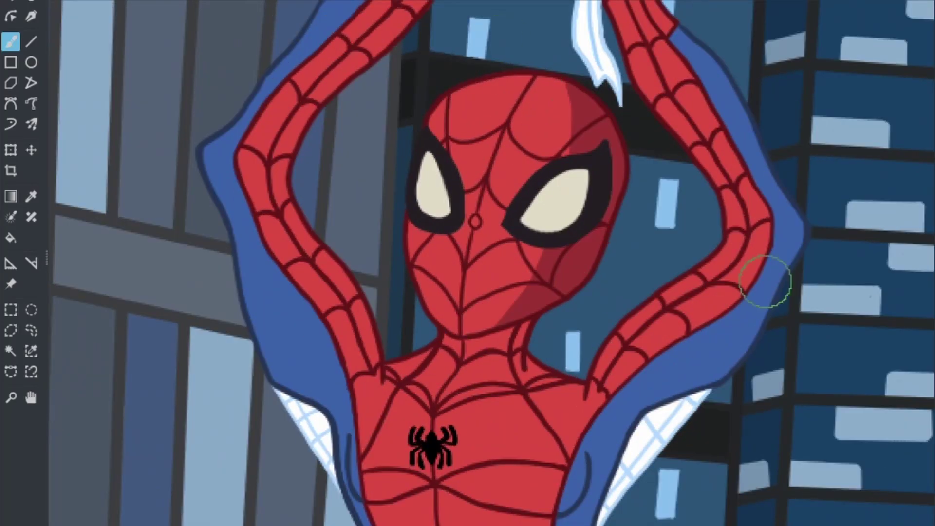
{"action": "scroll", "coordinate": [667, 195], "scroll_direction": "down", "scroll_amount": 4}
{"action": "scroll", "coordinate": [574, 215], "scroll_direction": "up", "scroll_amount": 3}
{"action": "scroll", "coordinate": [556, 194], "scroll_direction": "down", "scroll_amount": 3}
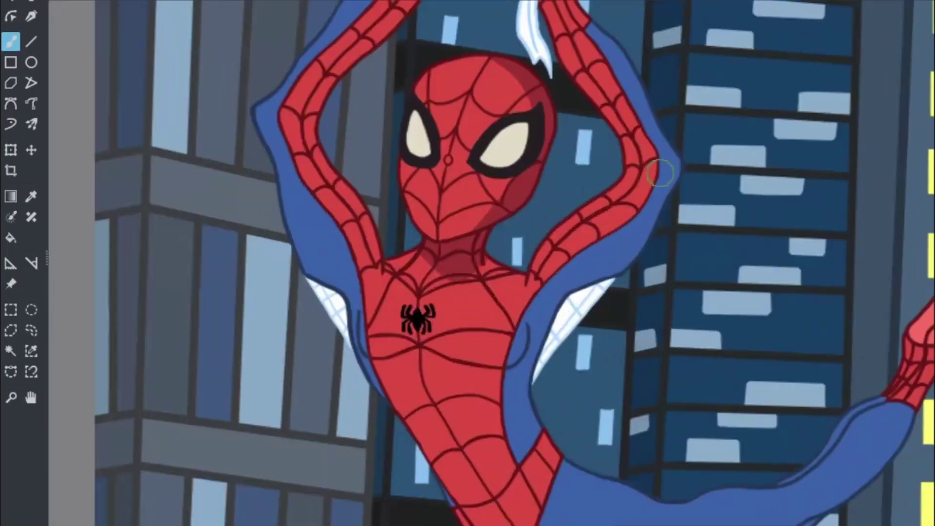
Shade the fingers and knuckles of both hands and the wrist beneath the web line dark red.
{"action": "scroll", "coordinate": [516, 156], "scroll_direction": "up", "scroll_amount": 5}
{"action": "scroll", "coordinate": [517, 156], "scroll_direction": "down", "scroll_amount": 4}
{"action": "scroll", "coordinate": [735, 119], "scroll_direction": "up", "scroll_amount": 3}
{"action": "scroll", "coordinate": [580, 416], "scroll_direction": "down", "scroll_amount": 4}
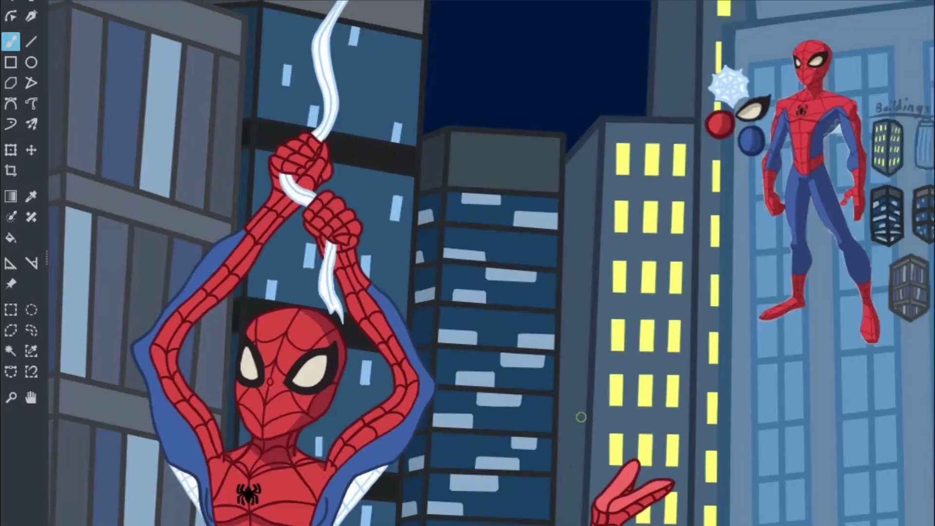
{"action": "scroll", "coordinate": [457, 54], "scroll_direction": "up", "scroll_amount": 5}
{"action": "scroll", "coordinate": [442, 175], "scroll_direction": "down", "scroll_amount": 4}
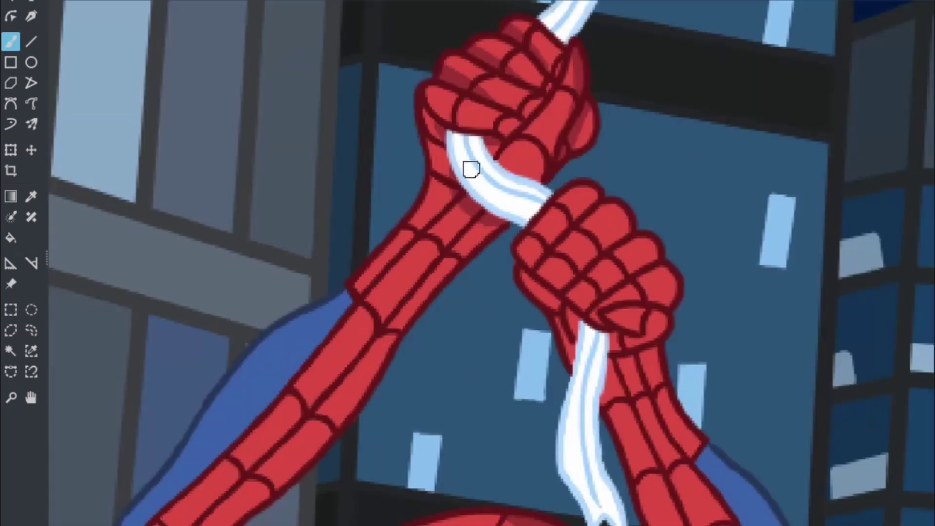
{"action": "scroll", "coordinate": [607, 222], "scroll_direction": "up", "scroll_amount": 5}
{"action": "scroll", "coordinate": [525, 196], "scroll_direction": "up", "scroll_amount": 2}
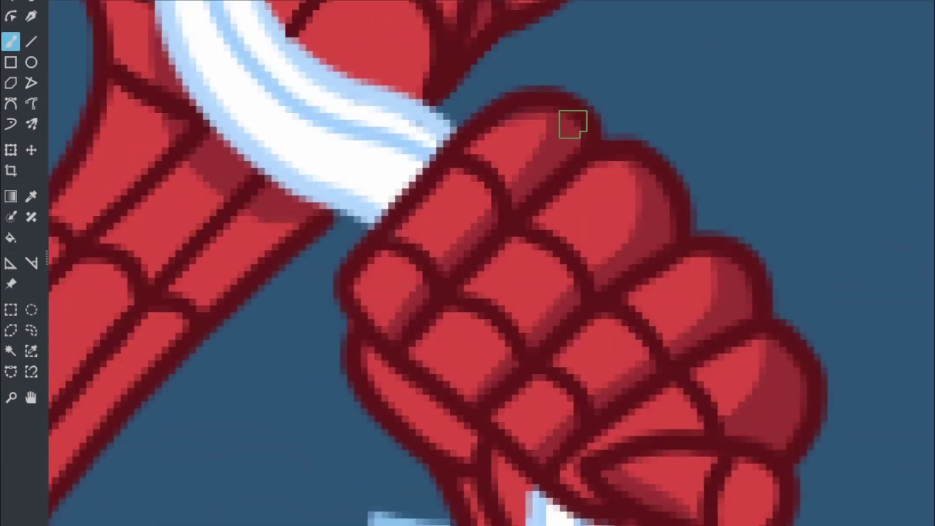
Shade the torso below the chest dark red and the underarm webbing light grey.
{"action": "scroll", "coordinate": [416, 216], "scroll_direction": "down", "scroll_amount": 4}
{"action": "scroll", "coordinate": [463, 175], "scroll_direction": "up", "scroll_amount": 2}
{"action": "scroll", "coordinate": [463, 175], "scroll_direction": "down", "scroll_amount": 3}
{"action": "scroll", "coordinate": [414, 204], "scroll_direction": "up", "scroll_amount": 3}
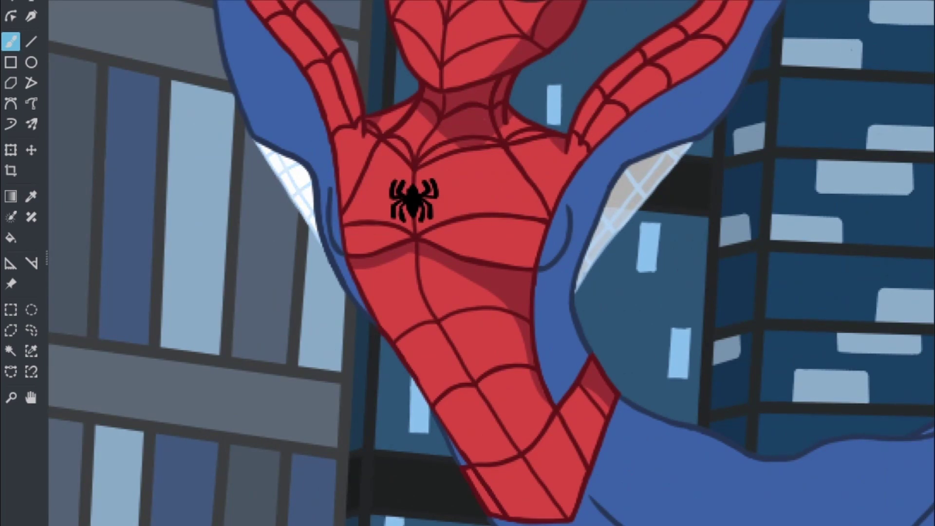
{"action": "scroll", "coordinate": [460, 229], "scroll_direction": "down", "scroll_amount": 4}
{"action": "scroll", "coordinate": [405, 183], "scroll_direction": "up", "scroll_amount": 4}
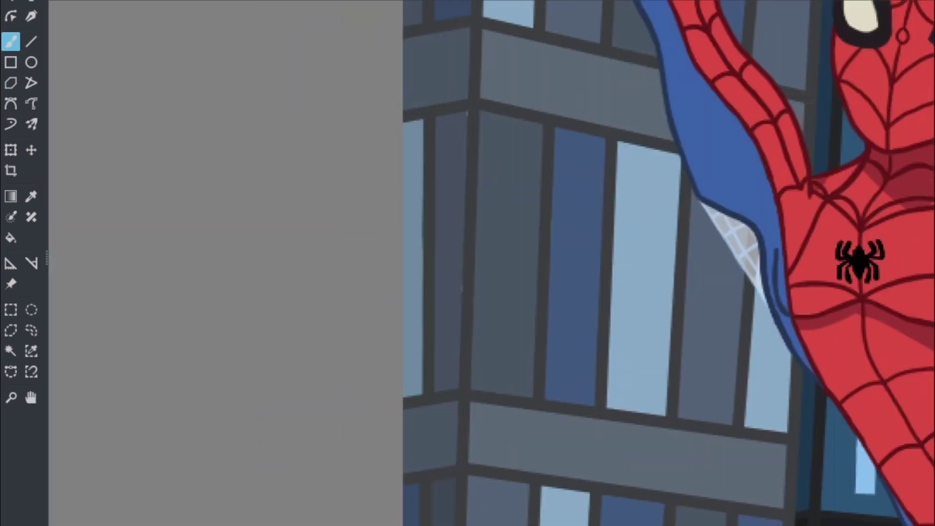
Shade the torso's far side and the belt's end dark red, and the blue side panel dark blue.
{"action": "scroll", "coordinate": [431, 167], "scroll_direction": "down", "scroll_amount": 4}
{"action": "scroll", "coordinate": [883, 514], "scroll_direction": "up", "scroll_amount": 3}
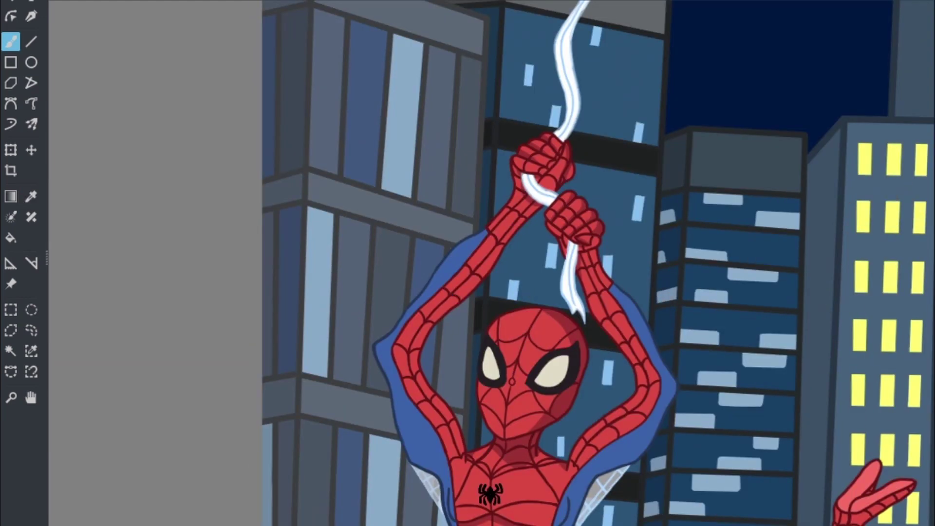
{"action": "scroll", "coordinate": [883, 514], "scroll_direction": "up", "scroll_amount": 2}
{"action": "scroll", "coordinate": [782, 234], "scroll_direction": "down", "scroll_amount": 5}
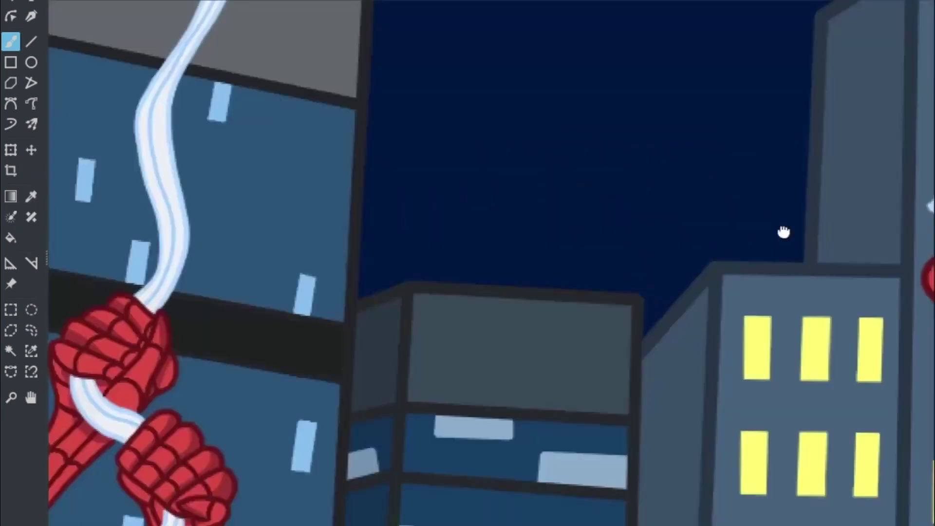
{"action": "key", "text": "b"}
{"action": "scroll", "coordinate": [346, 190], "scroll_direction": "up", "scroll_amount": 6}
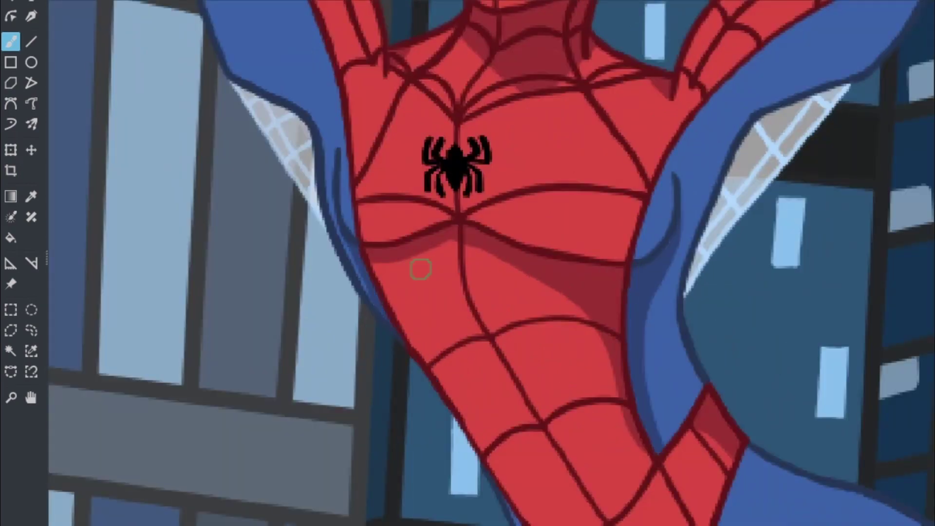
Shade the crease between the legs, the underside of the thigh and the bent knees dark blue.
{"action": "scroll", "coordinate": [718, 295], "scroll_direction": "down", "scroll_amount": 10}
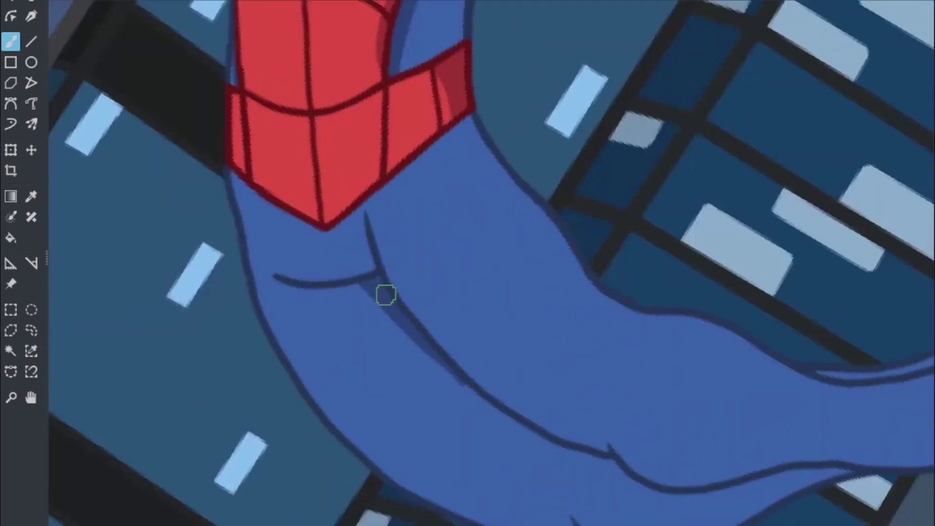
{"action": "scroll", "coordinate": [421, 369], "scroll_direction": "down", "scroll_amount": 4}
{"action": "scroll", "coordinate": [797, 328], "scroll_direction": "up", "scroll_amount": 5}
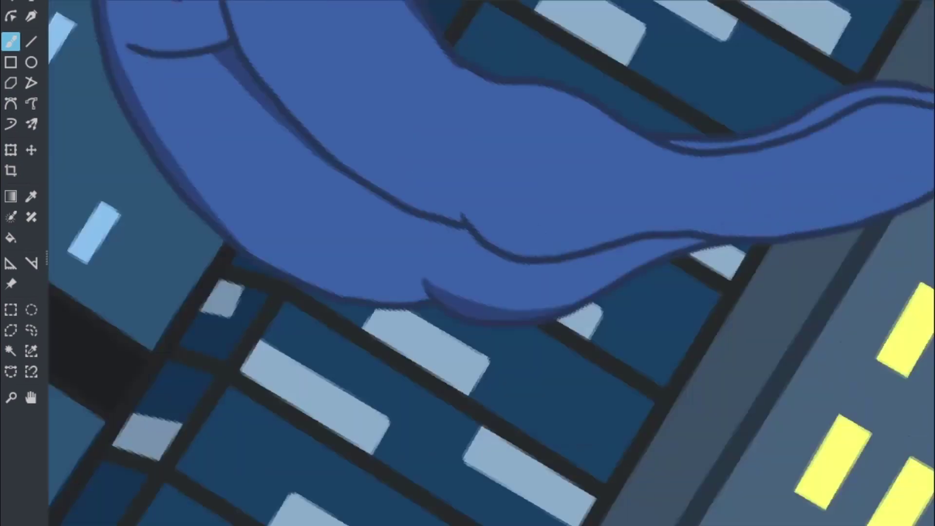
{"action": "scroll", "coordinate": [742, 322], "scroll_direction": "down", "scroll_amount": 5}
{"action": "scroll", "coordinate": [501, 161], "scroll_direction": "up", "scroll_amount": 4}
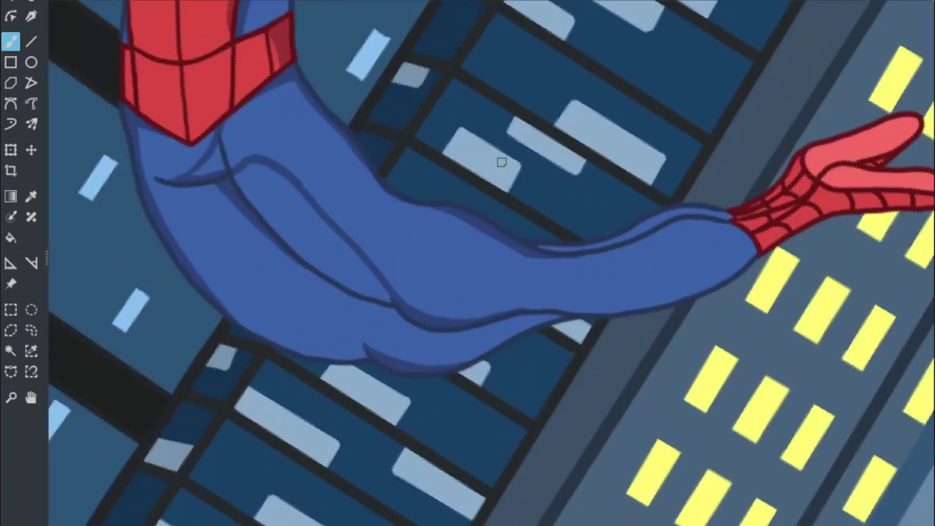
Try a large dark blue shadow across the upper thigh.
{"action": "scroll", "coordinate": [590, 271], "scroll_direction": "down", "scroll_amount": 4}
{"action": "scroll", "coordinate": [359, 128], "scroll_direction": "up", "scroll_amount": 5}
{"action": "scroll", "coordinate": [553, 161], "scroll_direction": "down", "scroll_amount": 2}
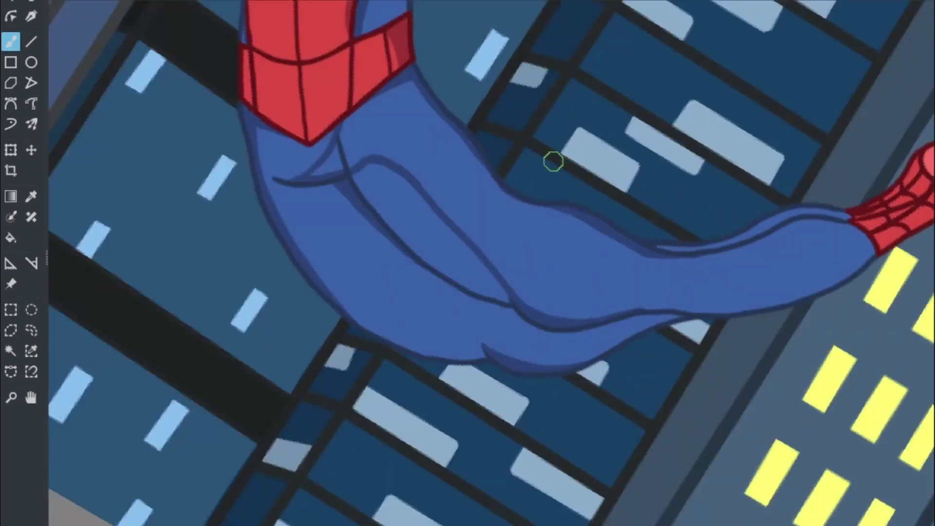
{"action": "scroll", "coordinate": [358, 146], "scroll_direction": "up", "scroll_amount": 2}
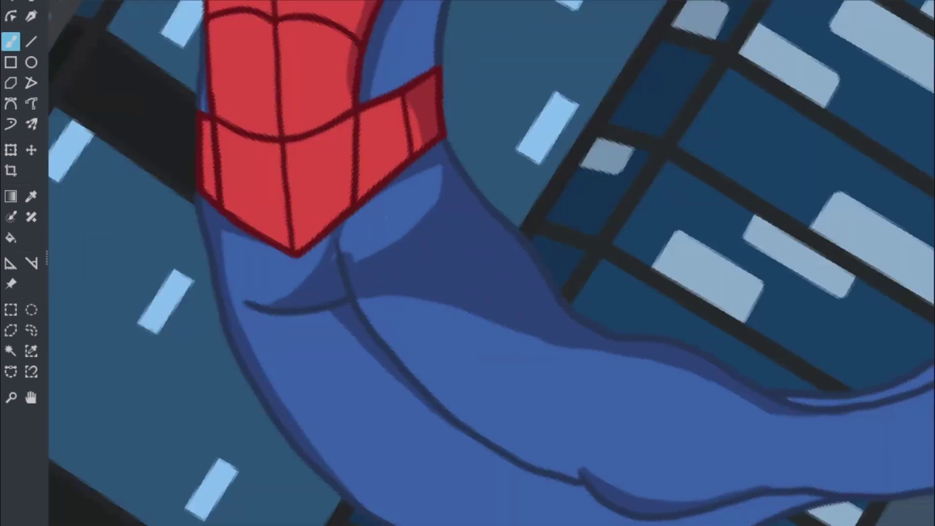
Shade the upper edge of the thigh and the underside of the calf near the boot dark blue.
{"action": "scroll", "coordinate": [588, 278], "scroll_direction": "down", "scroll_amount": 3}
{"action": "scroll", "coordinate": [357, 223], "scroll_direction": "up", "scroll_amount": 1}
{"action": "scroll", "coordinate": [707, 330], "scroll_direction": "up", "scroll_amount": 2}
{"action": "scroll", "coordinate": [440, 285], "scroll_direction": "up", "scroll_amount": 2}
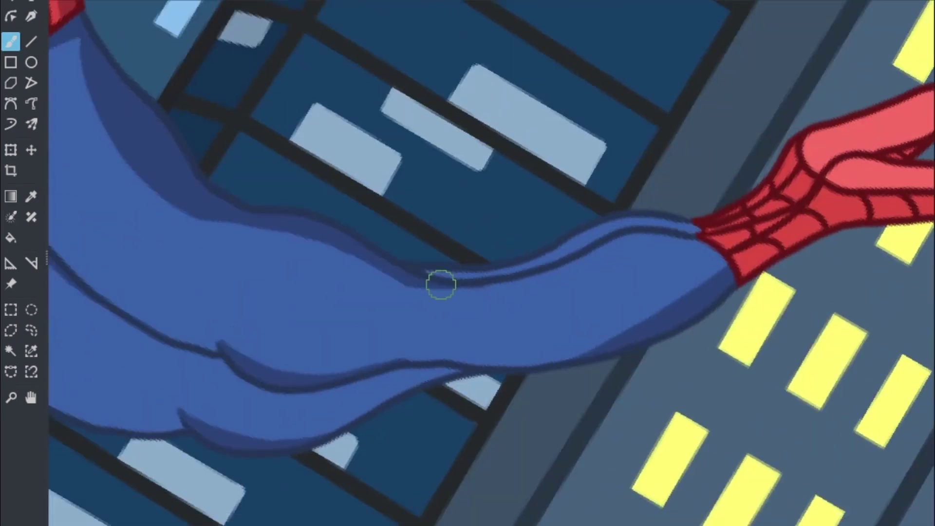
{"action": "scroll", "coordinate": [440, 285], "scroll_direction": "down", "scroll_amount": 3}
{"action": "scroll", "coordinate": [472, 286], "scroll_direction": "up", "scroll_amount": 2}
{"action": "scroll", "coordinate": [496, 262], "scroll_direction": "down", "scroll_amount": 1}
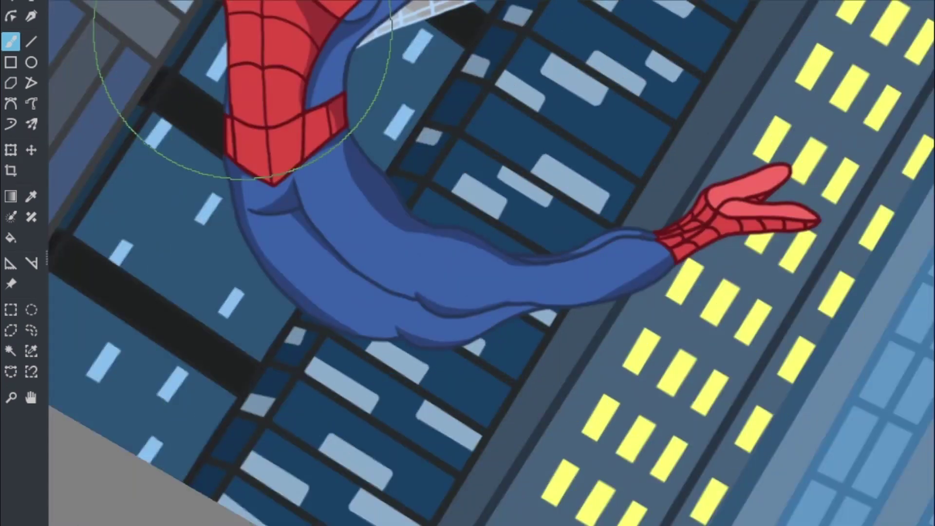
Try soft airbrushed shading along the edges of the legs.
{"action": "key", "text": "5"}
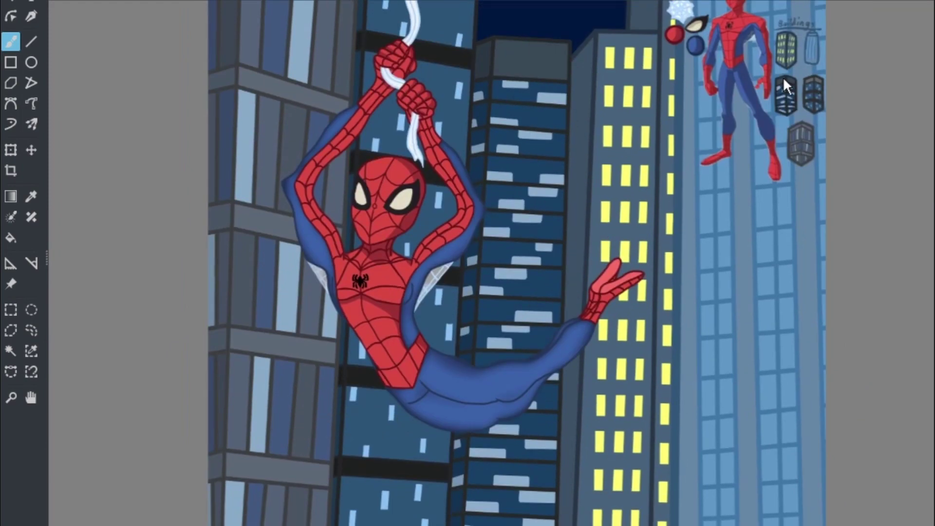
{"action": "scroll", "coordinate": [755, 250], "scroll_direction": "up", "scroll_amount": 3}
{"action": "scroll", "coordinate": [633, 243], "scroll_direction": "down", "scroll_amount": 3}
{"action": "scroll", "coordinate": [548, 170], "scroll_direction": "up", "scroll_amount": 3}
{"action": "scroll", "coordinate": [549, 170], "scroll_direction": "down", "scroll_amount": 3}
{"action": "scroll", "coordinate": [693, 126], "scroll_direction": "up", "scroll_amount": 3}
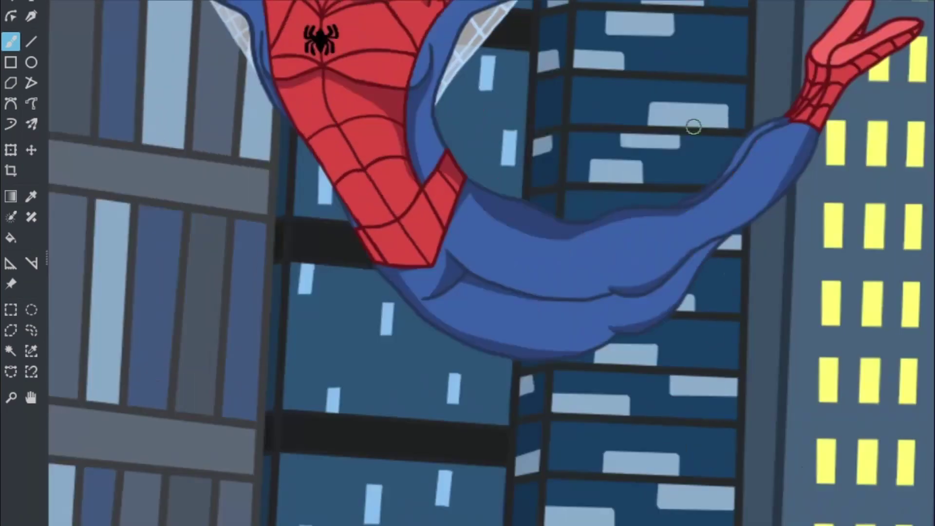
Paint beige shadows across the upper part of the mask's eye lenses and dark blue shadows on the outer sleeves.
{"action": "scroll", "coordinate": [796, 308], "scroll_direction": "down", "scroll_amount": 2}
{"action": "scroll", "coordinate": [695, 181], "scroll_direction": "up", "scroll_amount": 3}
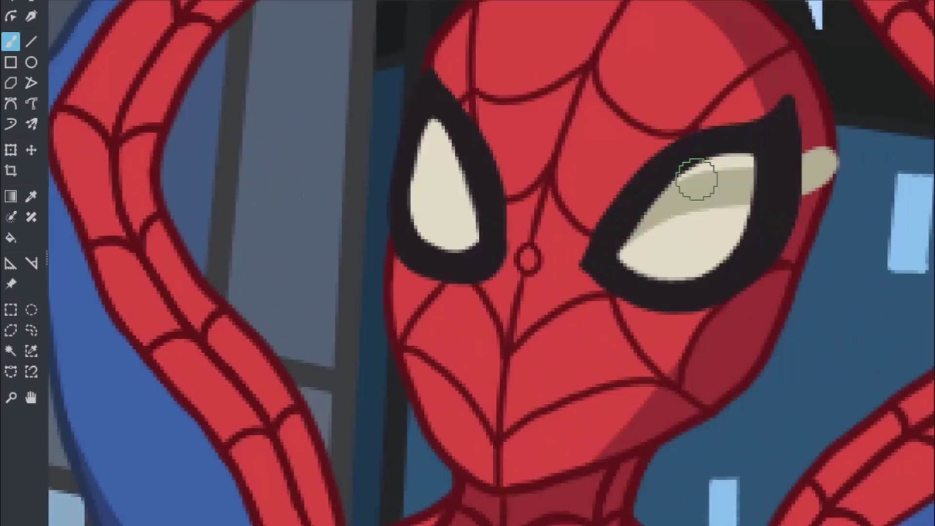
{"action": "scroll", "coordinate": [584, 195], "scroll_direction": "down", "scroll_amount": 3}
{"action": "scroll", "coordinate": [490, 134], "scroll_direction": "up", "scroll_amount": 3}
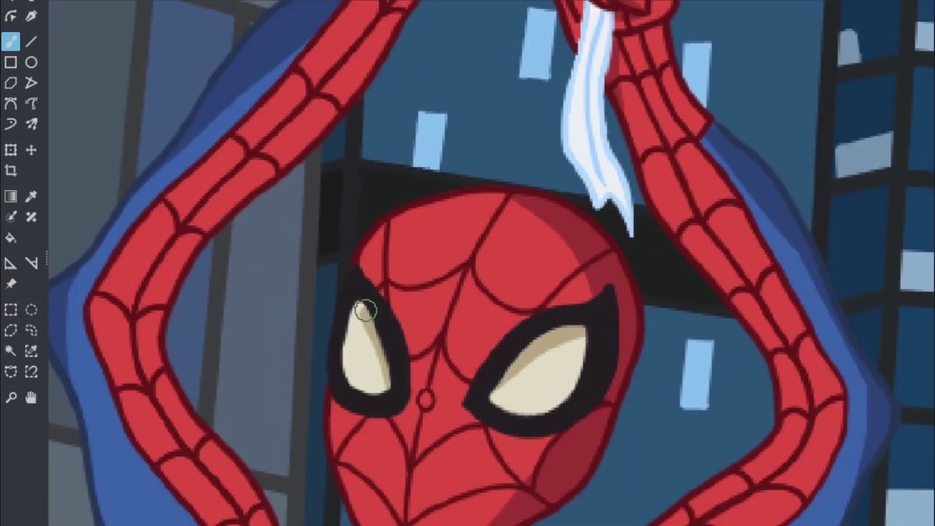
Blend soft beige shading into both eye lenses of the mask.
{"action": "scroll", "coordinate": [549, 203], "scroll_direction": "down", "scroll_amount": 3}
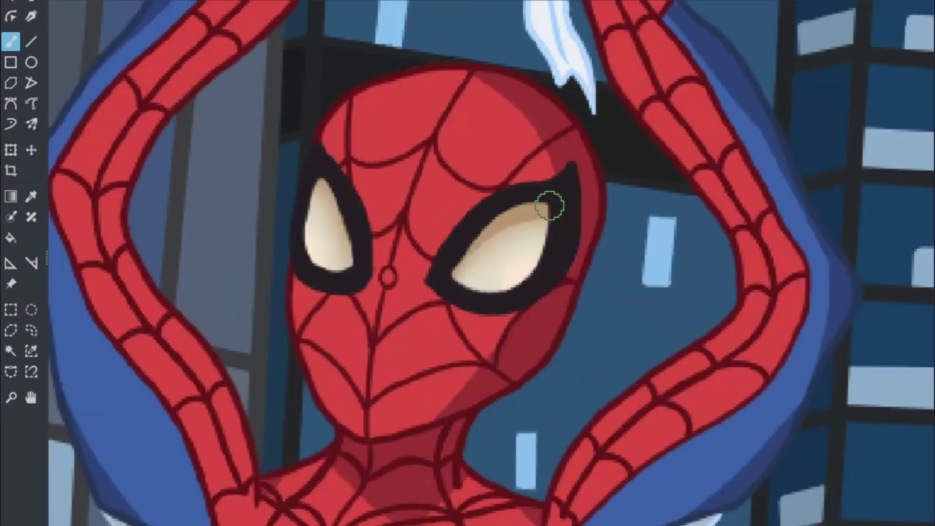
{"action": "scroll", "coordinate": [577, 192], "scroll_direction": "up", "scroll_amount": 3}
{"action": "scroll", "coordinate": [716, 330], "scroll_direction": "down", "scroll_amount": 3}
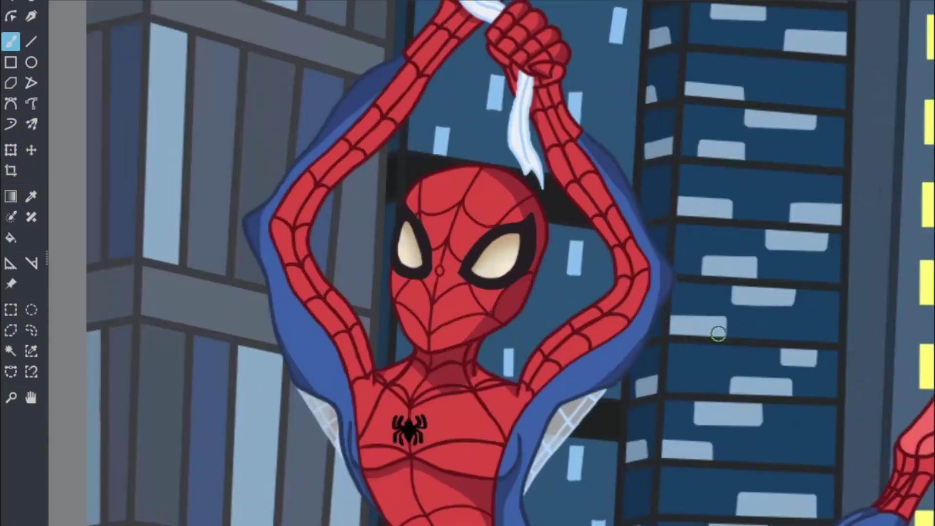
{"action": "scroll", "coordinate": [710, 116], "scroll_direction": "up", "scroll_amount": 3}
{"action": "scroll", "coordinate": [710, 115], "scroll_direction": "down", "scroll_amount": 3}
Draw straight-edged grey-blue shadows under the ledges and along the far edge of the light-blue building.
{"action": "key", "text": "l"}
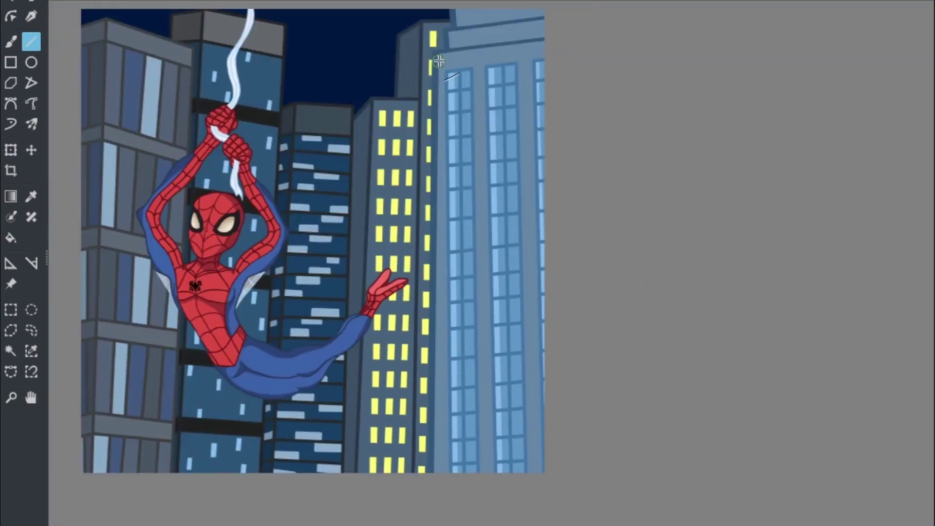
{"action": "scroll", "coordinate": [837, 377], "scroll_direction": "up", "scroll_amount": 5}
{"action": "scroll", "coordinate": [837, 378], "scroll_direction": "down", "scroll_amount": 3}
{"action": "scroll", "coordinate": [467, 141], "scroll_direction": "up", "scroll_amount": 6}
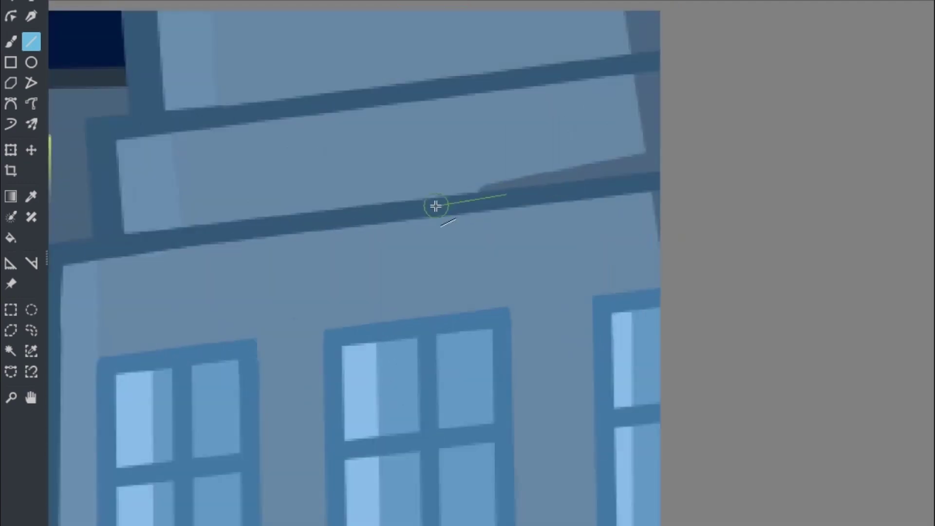
{"action": "scroll", "coordinate": [683, 209], "scroll_direction": "down", "scroll_amount": 5}
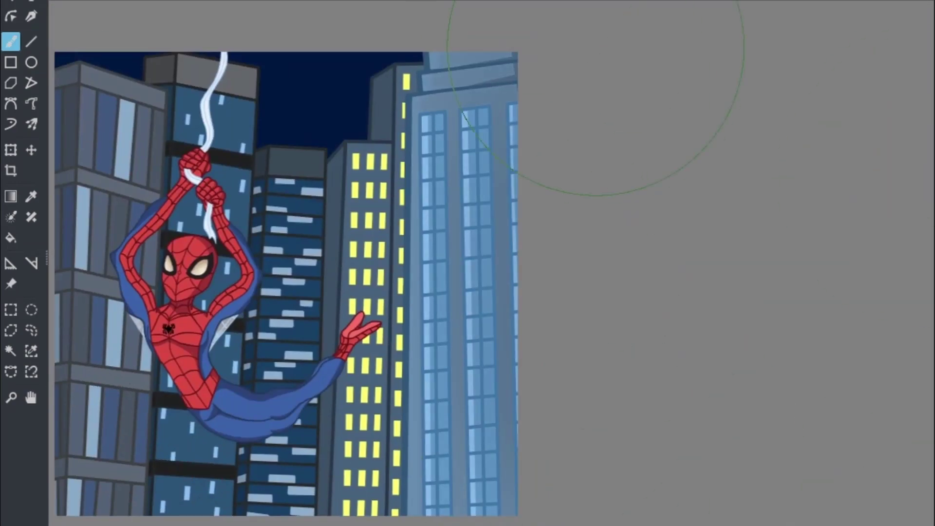
Airbrush a soft dark shadow along the far side of the light-blue building.
{"action": "left_click_drag", "start_coordinate": [595, 47], "coordinate": [685, 24]}
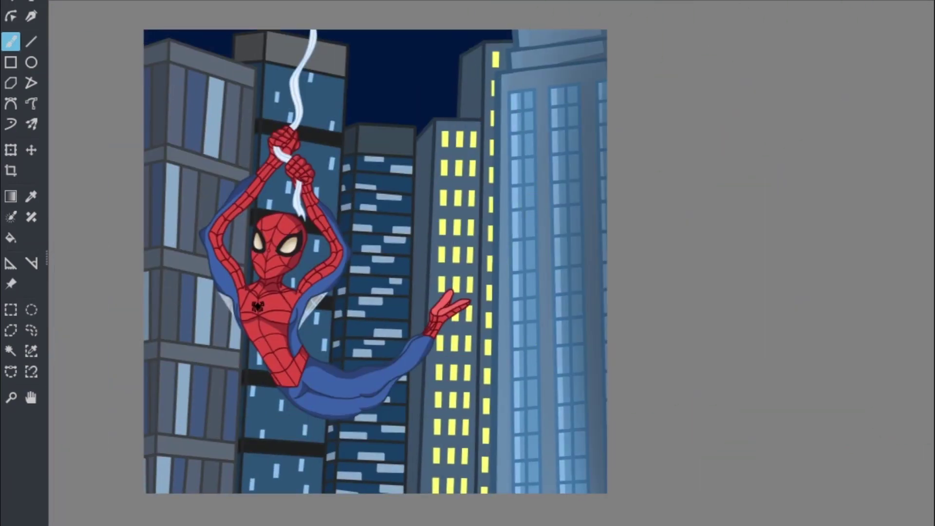
{"action": "left_click_drag", "start_coordinate": [656, 200], "coordinate": [684, 292]}
{"action": "scroll", "coordinate": [528, 316], "scroll_direction": "up", "scroll_amount": 6}
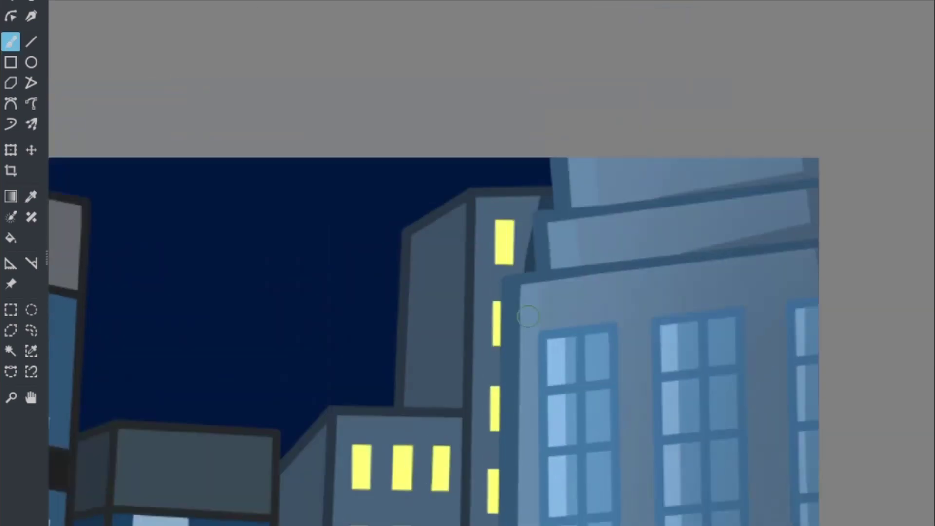
Add straight-edged dark shadows to the side faces of the buildings with yellow windows.
{"action": "scroll", "coordinate": [528, 316], "scroll_direction": "down", "scroll_amount": 6}
{"action": "left_click_drag", "start_coordinate": [429, 520], "coordinate": [402, 385]}
{"action": "key", "text": "v"}
{"action": "scroll", "coordinate": [481, 233], "scroll_direction": "up", "scroll_amount": 5}
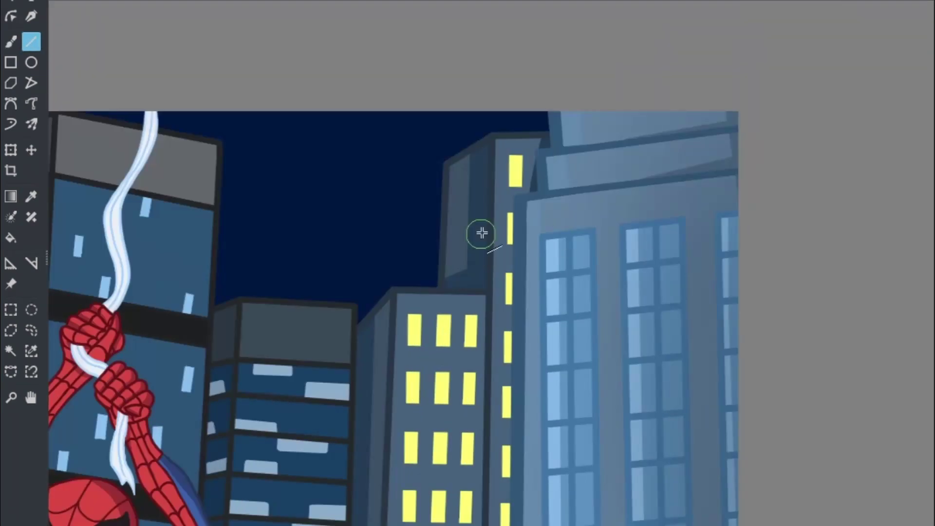
Darken the side face of the narrow dark-blue building behind the legs with a straight shadow strip.
{"action": "scroll", "coordinate": [481, 234], "scroll_direction": "down", "scroll_amount": 6}
{"action": "left_click_drag", "start_coordinate": [244, 292], "coordinate": [295, 341]}
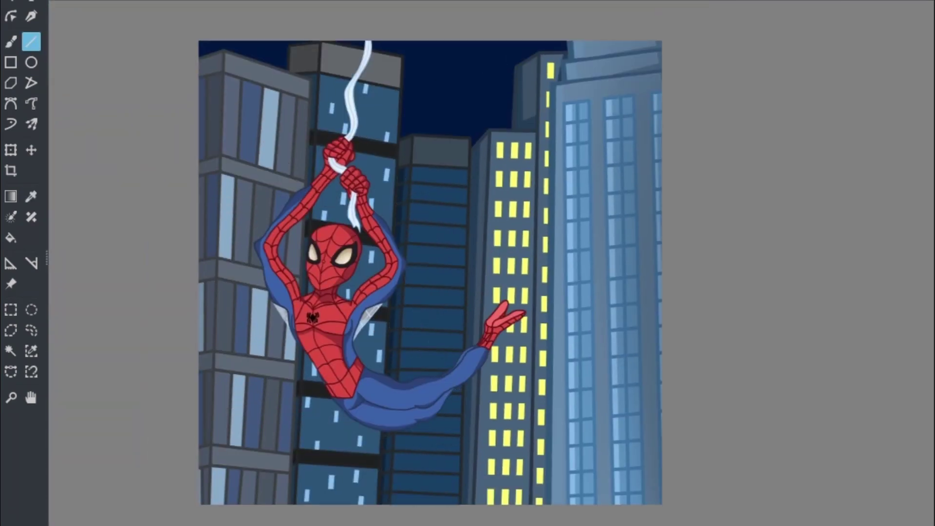
{"action": "left_click_drag", "start_coordinate": [381, 523], "coordinate": [382, 497]}
{"action": "scroll", "coordinate": [662, 378], "scroll_direction": "up", "scroll_amount": 2}
{"action": "scroll", "coordinate": [662, 378], "scroll_direction": "up", "scroll_amount": 5}
{"action": "scroll", "coordinate": [661, 378], "scroll_direction": "down", "scroll_amount": 1}
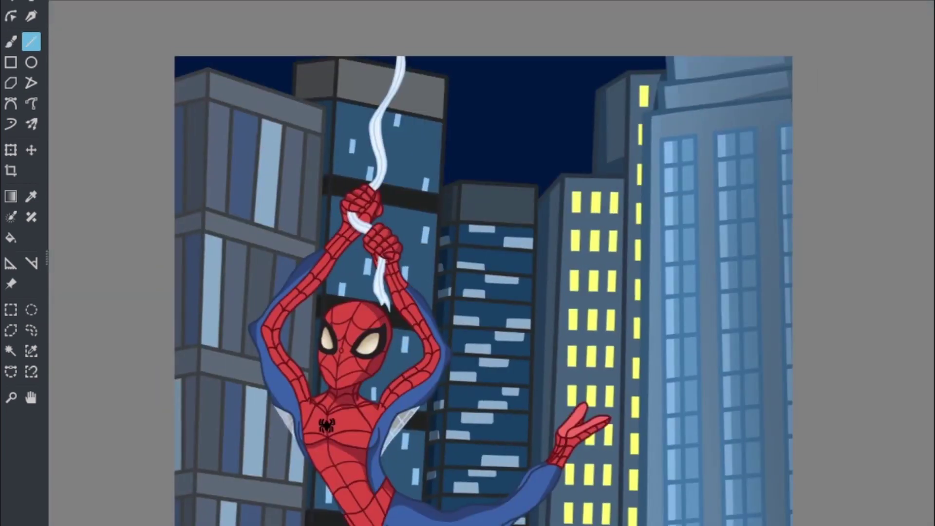
{"action": "scroll", "coordinate": [674, 219], "scroll_direction": "down", "scroll_amount": 2}
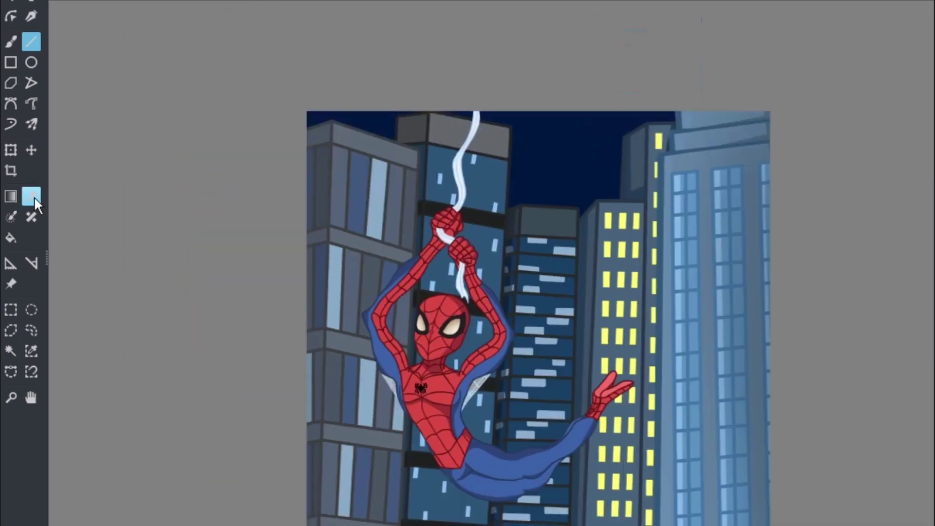
Add straight-edged dark shadows to the remaining side faces of the towers behind the figure.
{"action": "scroll", "coordinate": [501, 131], "scroll_direction": "up", "scroll_amount": 5}
{"action": "key", "text": "b"}
{"action": "scroll", "coordinate": [484, 183], "scroll_direction": "down", "scroll_amount": 3}
{"action": "scroll", "coordinate": [621, 219], "scroll_direction": "down", "scroll_amount": 2}
{"action": "key", "text": "l"}
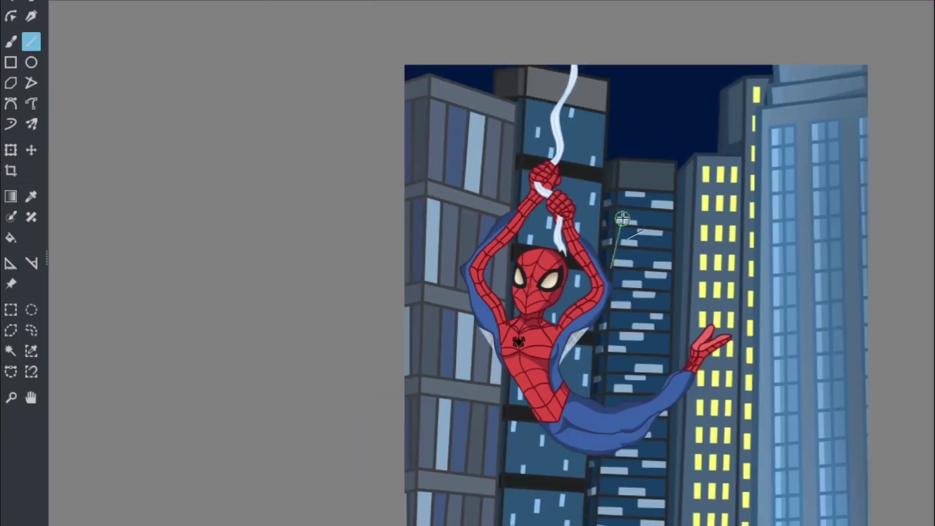
{"action": "scroll", "coordinate": [482, 292], "scroll_direction": "up", "scroll_amount": 5}
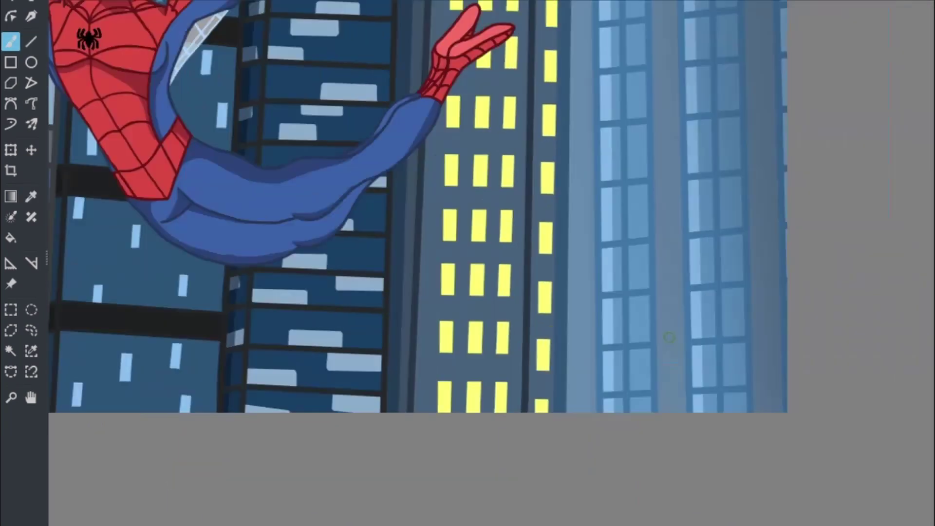
Hand-letter the artist's handle in near-white over a two-tone light-blue brush stroke near the picture's lower corner.
{"action": "key", "text": "b"}
{"action": "left_click_drag", "start_coordinate": [694, 307], "coordinate": [730, 292]}
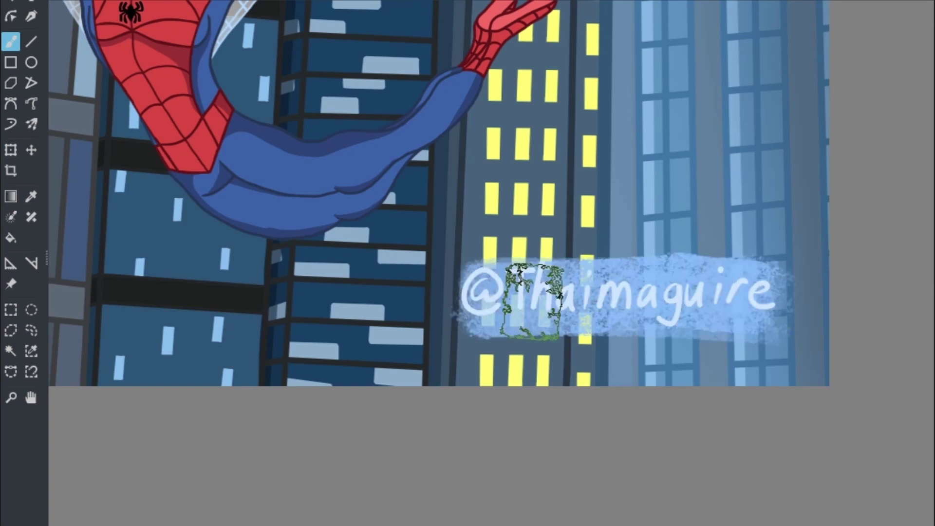
{"action": "mouse_move", "coordinate": [818, 321]}
{"action": "left_mouse_down"}
{"action": "mouse_move", "coordinate": [735, 311]}
{"action": "mouse_move", "coordinate": [662, 345]}
{"action": "left_mouse_up"}
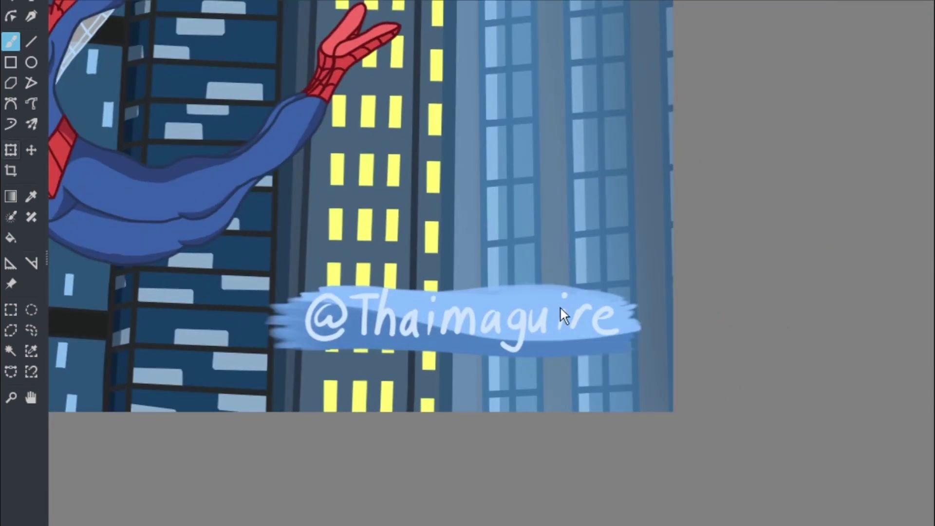
Shrink and tilt the signature and place it across the grey roof section of the tower behind the web line.
{"action": "key", "text": "ctrl+t"}
{"action": "scroll", "coordinate": [560, 315], "scroll_direction": "down", "scroll_amount": 2}
{"action": "scroll", "coordinate": [664, 355], "scroll_direction": "up", "scroll_amount": 2}
{"action": "scroll", "coordinate": [663, 355], "scroll_direction": "down", "scroll_amount": 2}
{"action": "left_click_drag", "start_coordinate": [663, 355], "coordinate": [599, 205]}
{"action": "scroll", "coordinate": [598, 205], "scroll_direction": "up", "scroll_amount": 4}
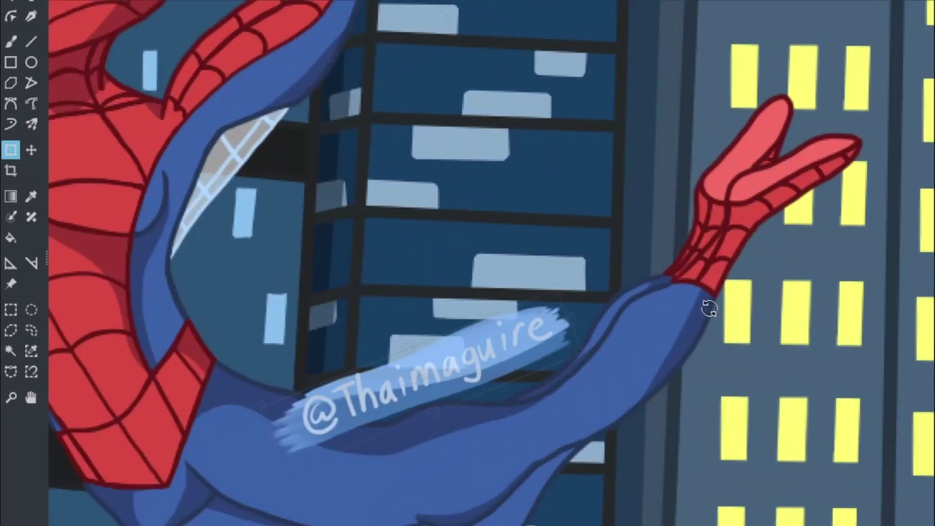
{"action": "scroll", "coordinate": [709, 308], "scroll_direction": "down", "scroll_amount": 3}
{"action": "left_click_drag", "start_coordinate": [396, 358], "coordinate": [309, 275]}
{"action": "scroll", "coordinate": [309, 276], "scroll_direction": "down", "scroll_amount": 3}
{"action": "key", "text": "Return"}
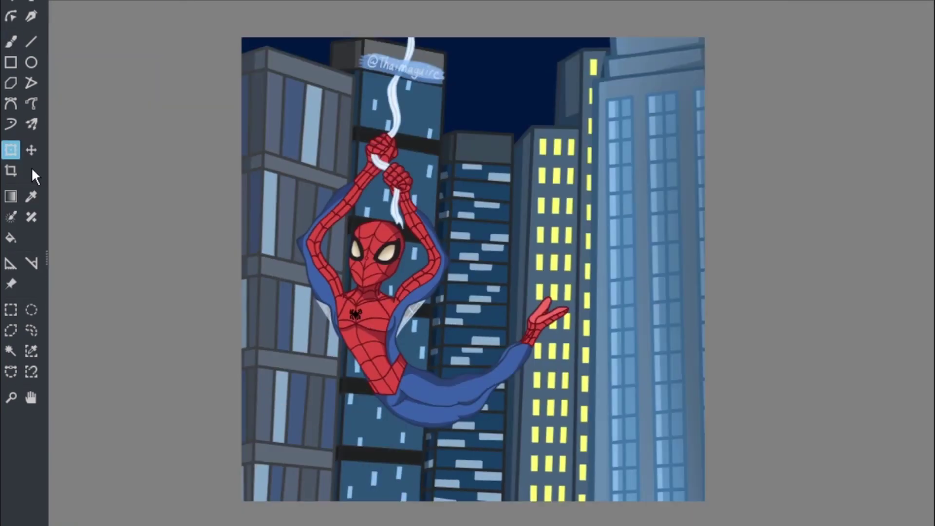
Darken the upper part of the picture with a dark blue gradient and scatter small stars over the night sky.
{"action": "left_click", "coordinate": [11, 195]}
{"action": "left_click_drag", "start_coordinate": [559, 224], "coordinate": [616, 213]}
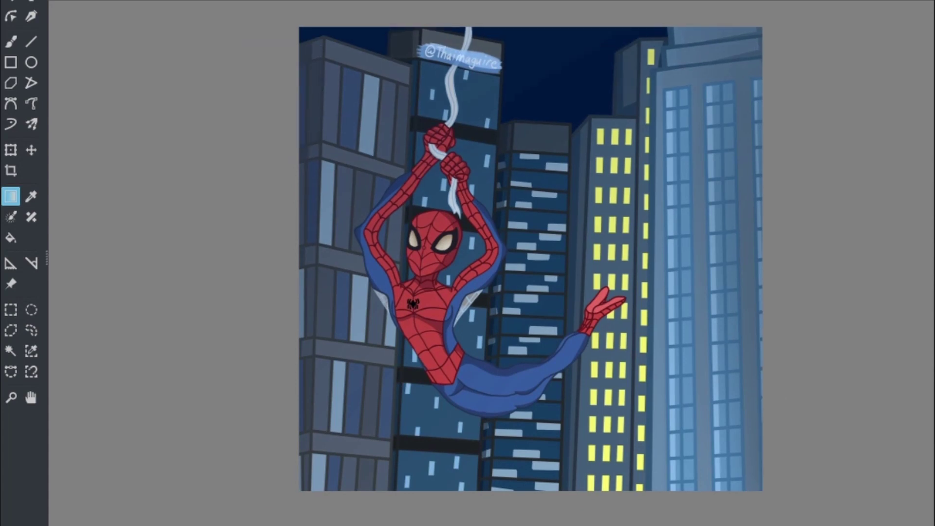
{"action": "key", "text": "b"}
{"action": "left_click_drag", "start_coordinate": [593, 145], "coordinate": [524, 273]}
{"action": "scroll", "coordinate": [524, 274], "scroll_direction": "up", "scroll_amount": 2}
{"action": "left_click_drag", "start_coordinate": [705, 158], "coordinate": [510, 220]}
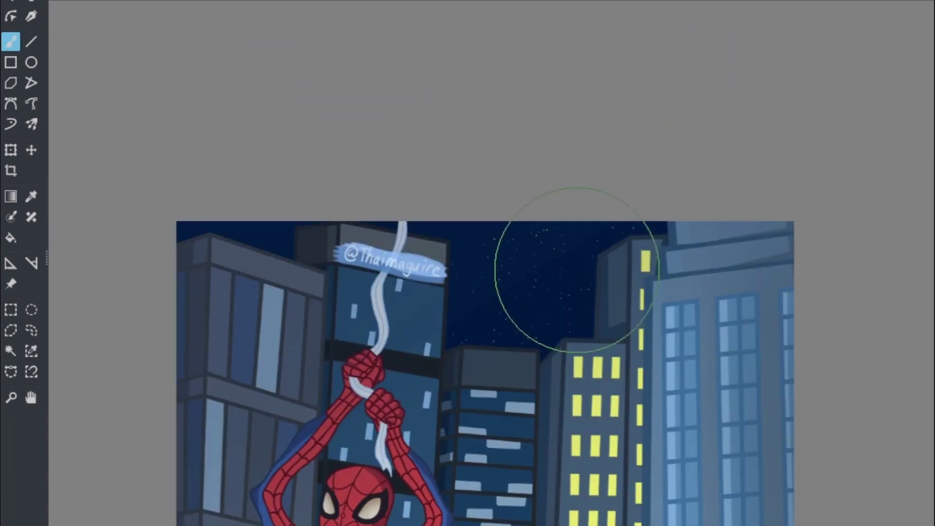
{"action": "mouse_move", "coordinate": [576, 268]}
{"action": "left_mouse_down"}
{"action": "mouse_move", "coordinate": [763, 125]}
{"action": "mouse_move", "coordinate": [438, 243]}
{"action": "left_mouse_up"}
{"action": "scroll", "coordinate": [762, 125], "scroll_direction": "down", "scroll_amount": 2}
Deepen the dark gradient over the upper buildings and shade the edges of the pink boot soles.
{"action": "key", "text": "g"}
{"action": "key", "text": "b"}
{"action": "scroll", "coordinate": [655, 368], "scroll_direction": "up", "scroll_amount": 5}
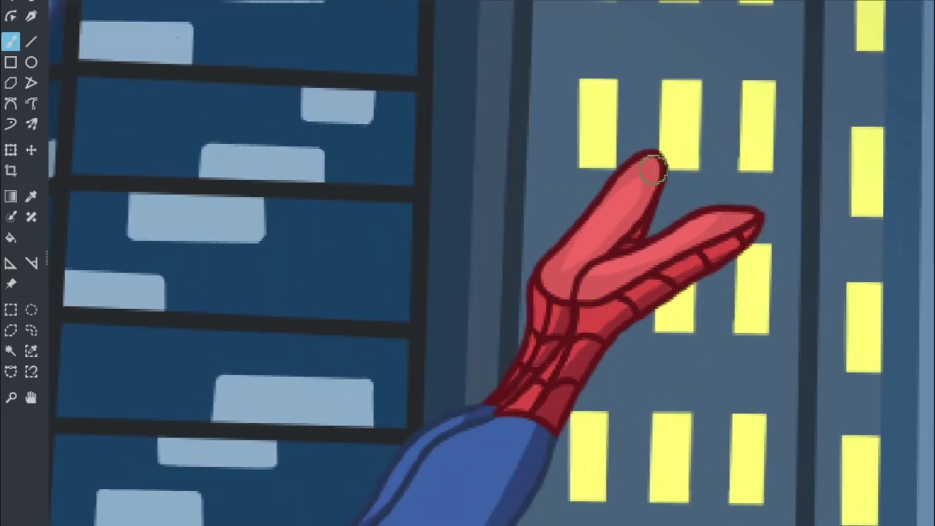
{"action": "key", "text": "2"}
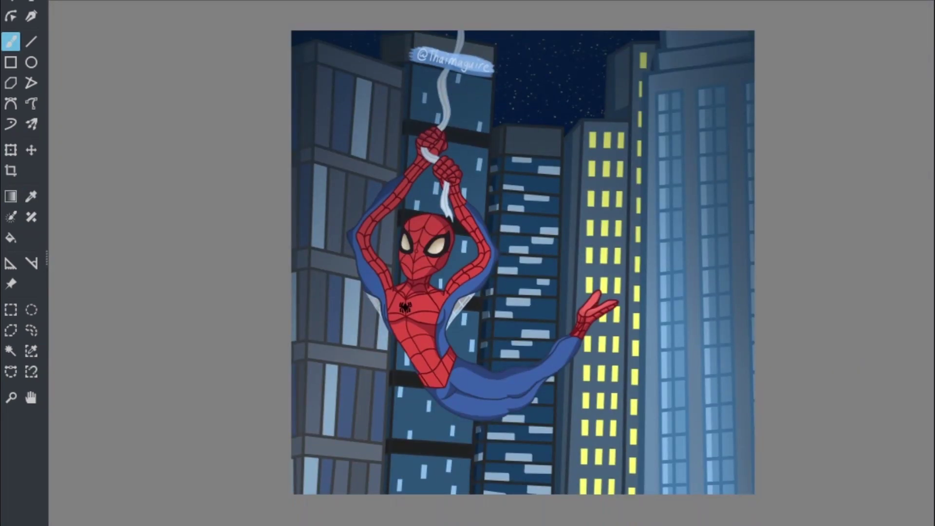
Try a yellow rim light along the outer edge of the raised arm, torso and web line.
{"action": "key", "text": "1"}
{"action": "scroll", "coordinate": [589, 42], "scroll_direction": "down", "scroll_amount": 3}
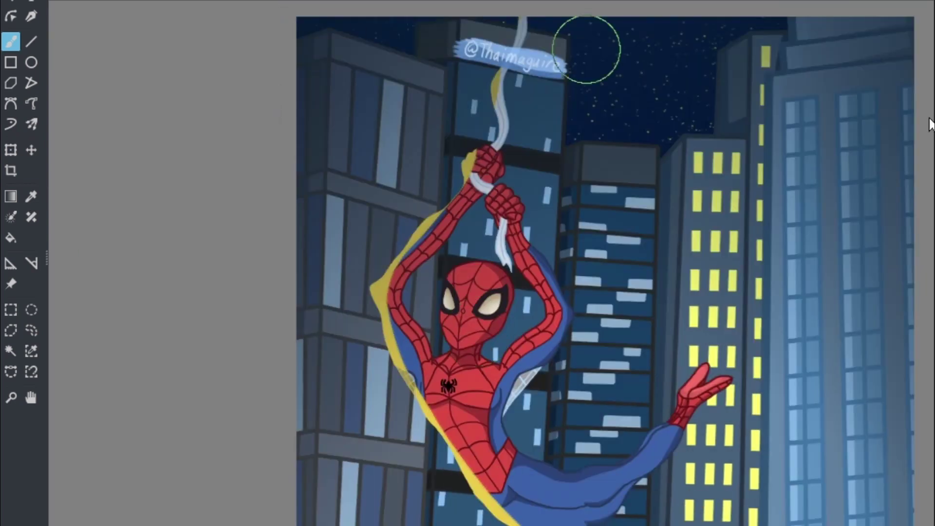
{"action": "key", "text": "2"}
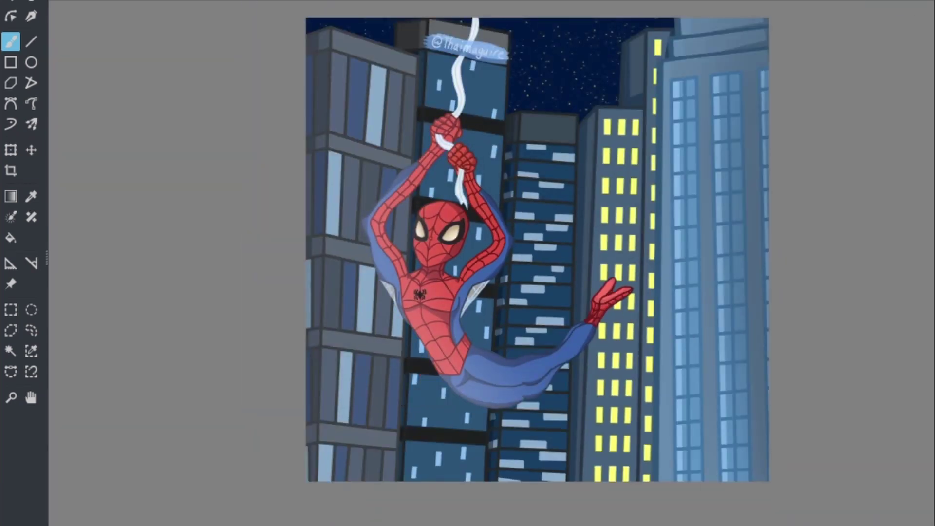
Brush soft pale highlights over the red and blue suit and try dark textured strokes beside the bent elbow.
{"action": "key", "text": "1"}
{"action": "key", "text": "ctrl+z"}
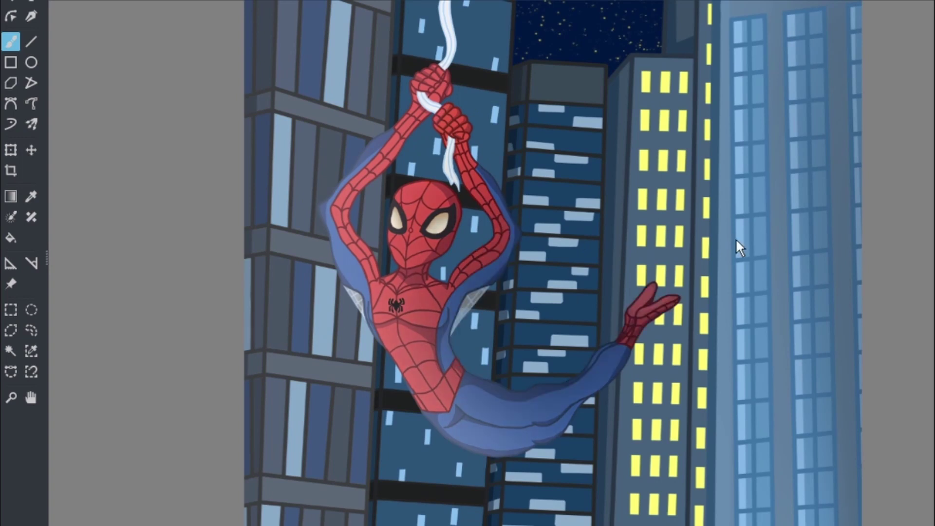
{"action": "key", "text": "plus"}
{"action": "key", "text": "plus"}
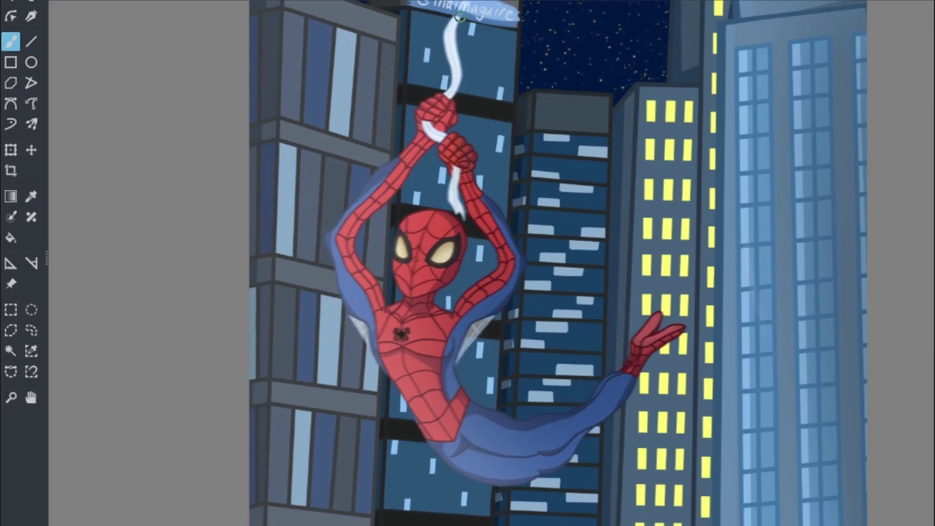
{"action": "scroll", "coordinate": [536, 292], "scroll_direction": "up", "scroll_amount": 3}
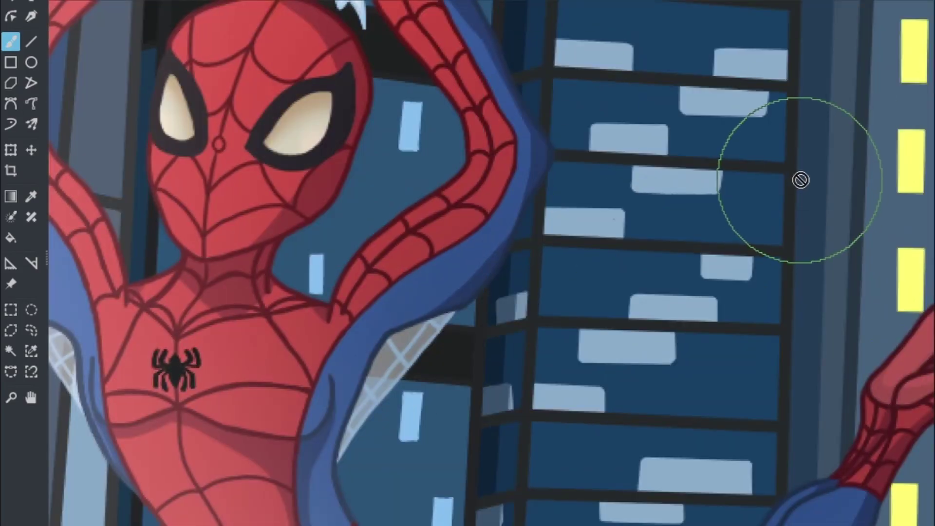
{"action": "key", "text": "p"}
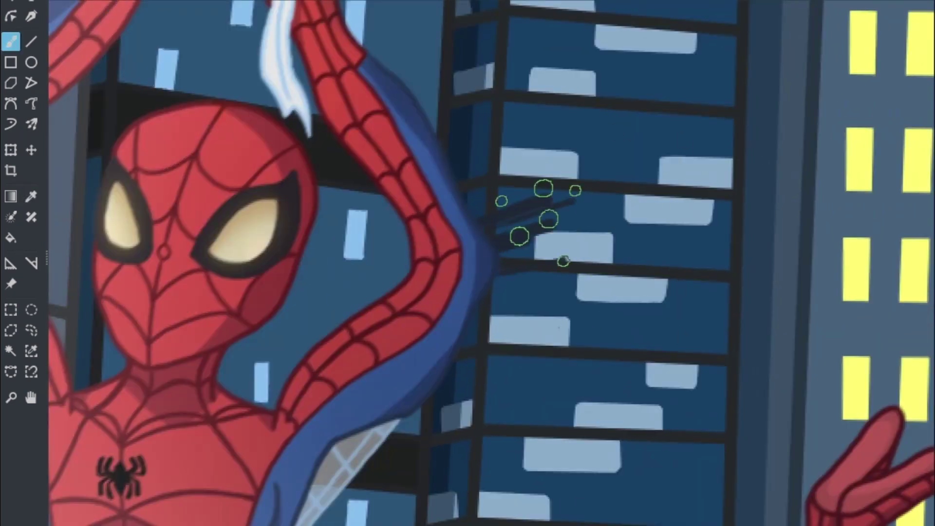
Place the signature in the night sky above the middle building and draw a vertical gradient down the sky.
{"action": "scroll", "coordinate": [536, 224], "scroll_direction": "down", "scroll_amount": 5}
{"action": "key", "text": "g"}
{"action": "left_click_drag", "start_coordinate": [526, 31], "coordinate": [541, 181]}
{"action": "scroll", "coordinate": [487, 195], "scroll_direction": "up", "scroll_amount": 3}
{"action": "scroll", "coordinate": [487, 195], "scroll_direction": "down", "scroll_amount": 3}
Brush a soft yellow glow over the stars in the sky above the signature.
{"action": "key", "text": "b"}
{"action": "scroll", "coordinate": [541, 181], "scroll_direction": "up", "scroll_amount": 3}
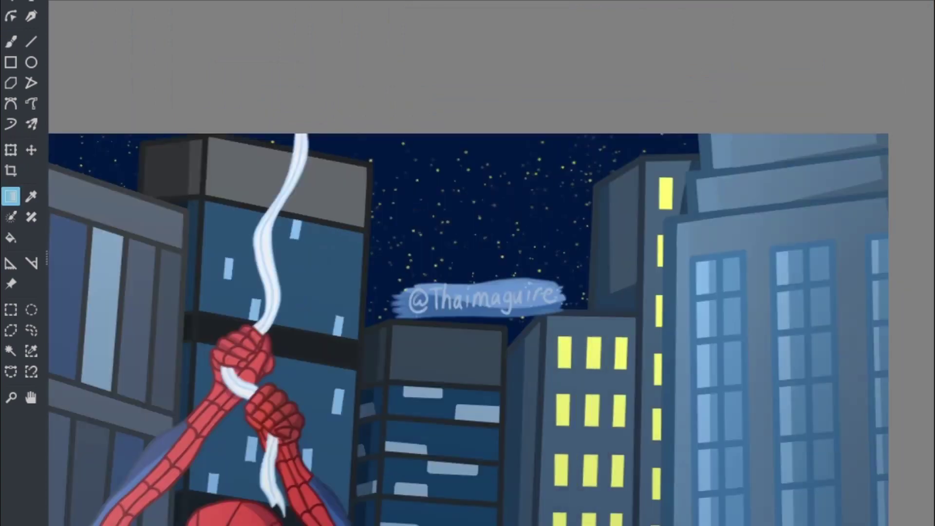
{"action": "scroll", "coordinate": [605, 157], "scroll_direction": "up", "scroll_amount": 2}
{"action": "scroll", "coordinate": [647, 163], "scroll_direction": "down", "scroll_amount": 3}
{"action": "scroll", "coordinate": [730, 386], "scroll_direction": "up", "scroll_amount": 3}
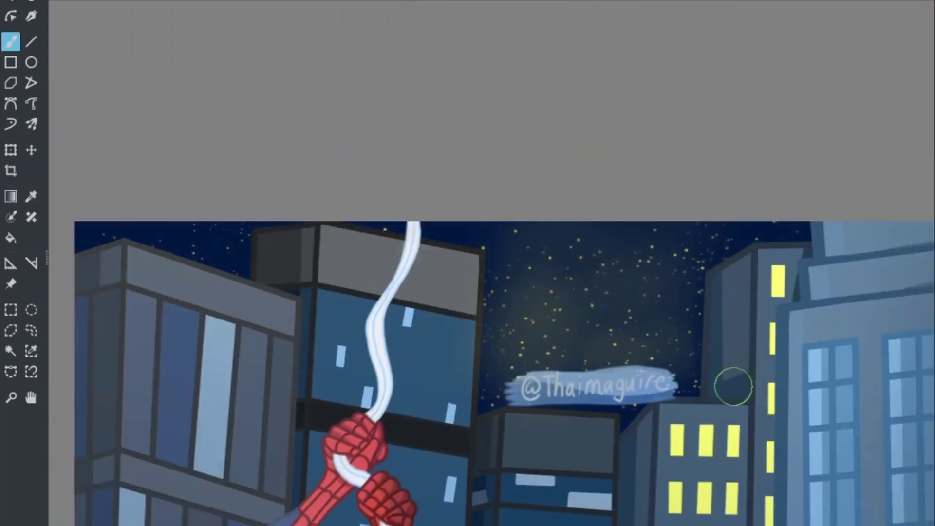